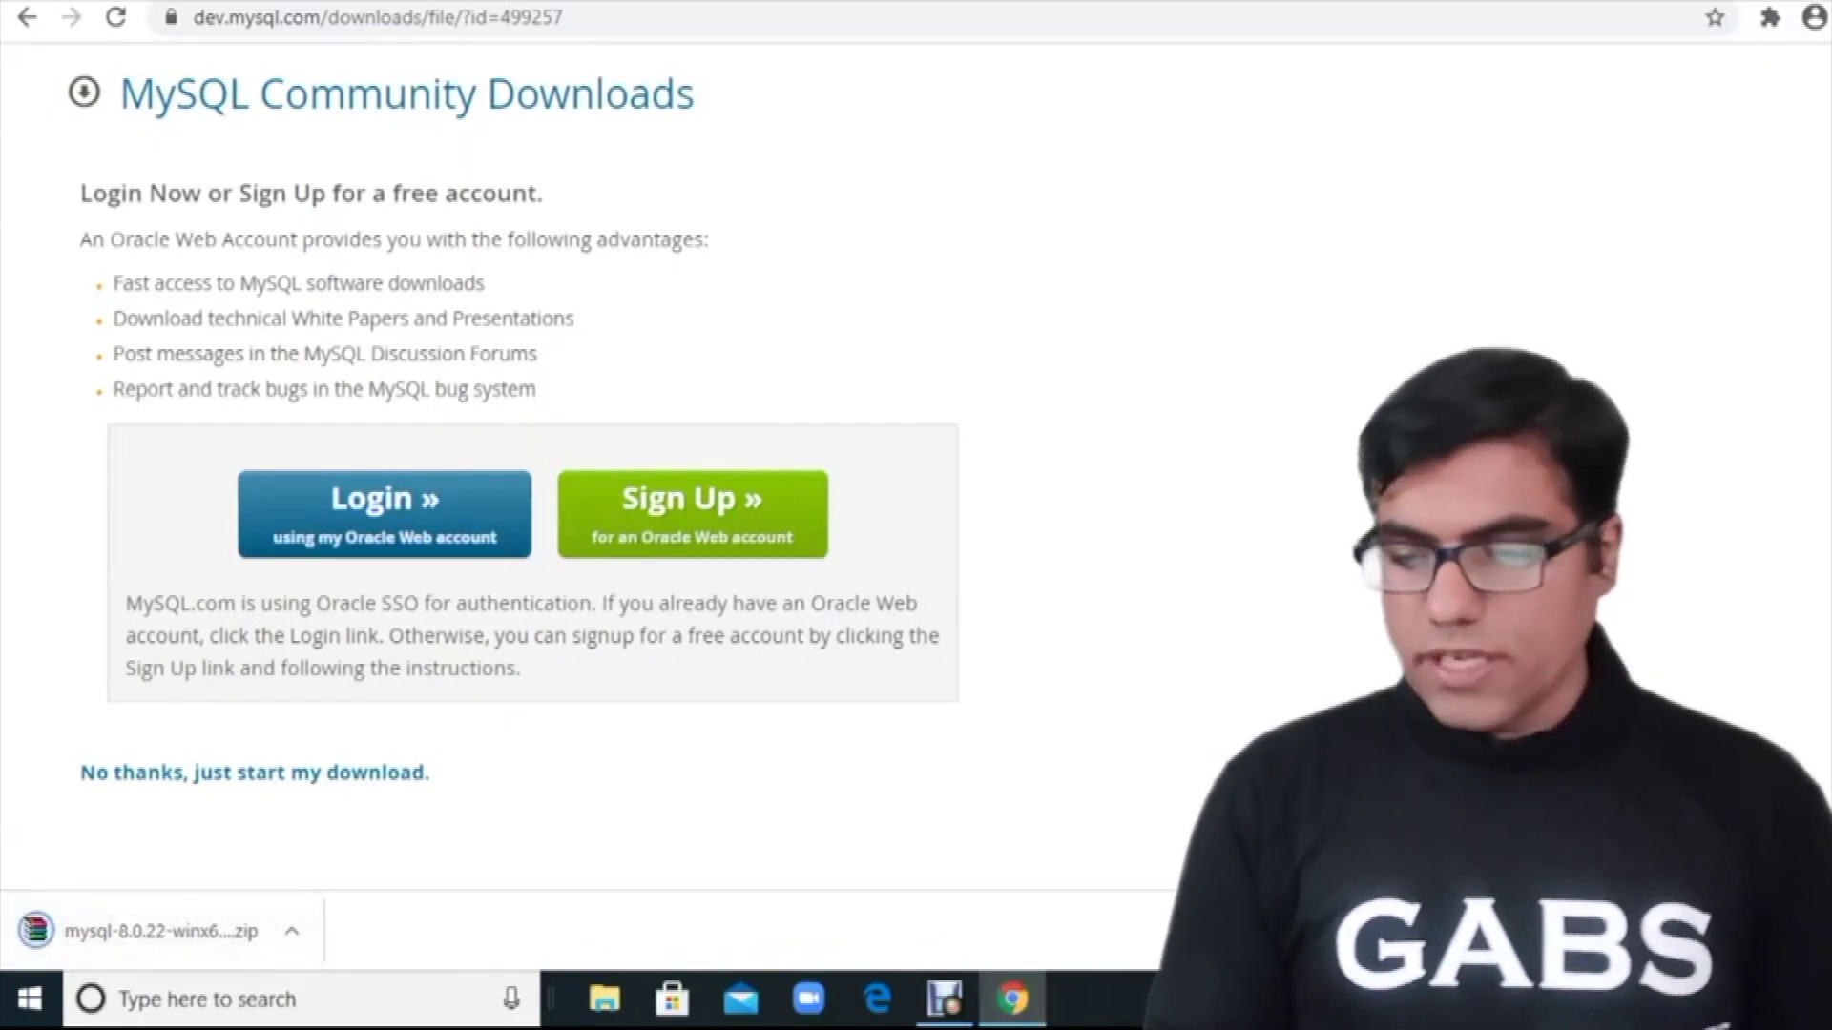
# - Show the downloaded mysql-8.0.22-winx64-debug-test.zip in its Downloads folder from Chrome's downloads list
pyautogui.hotkey('ctrl', 'j')
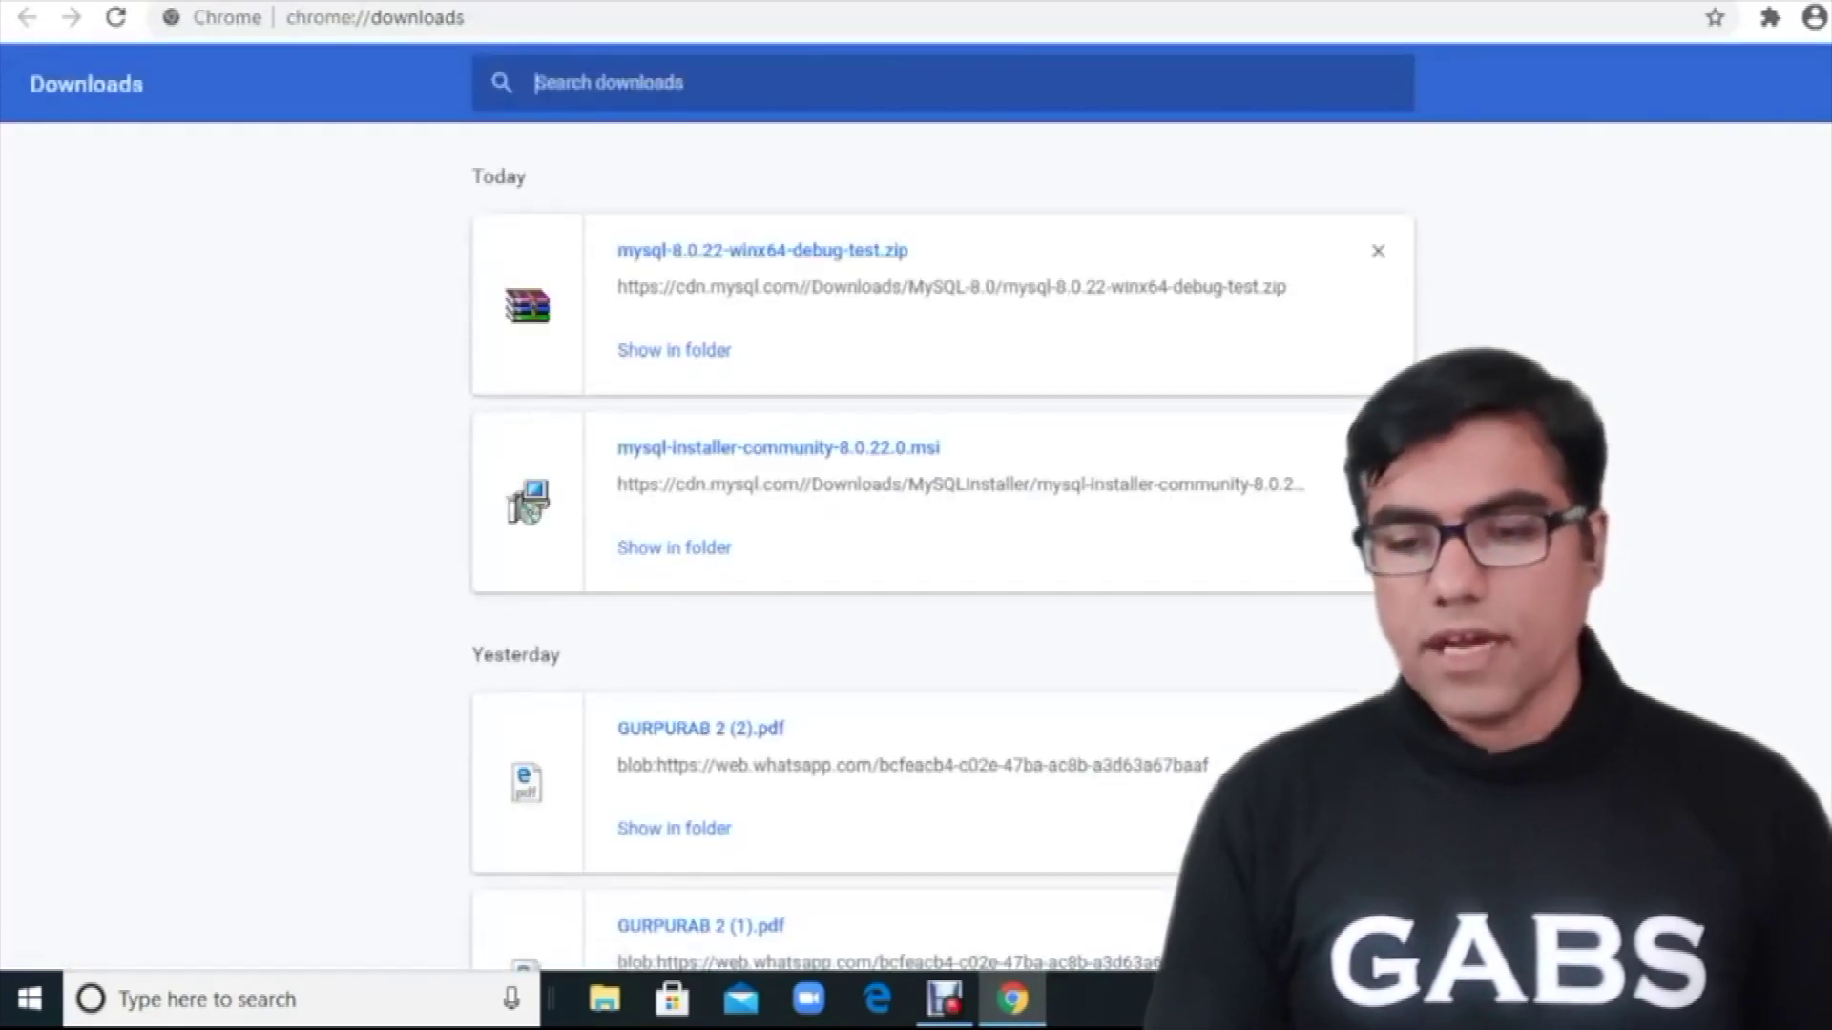
pyautogui.click(673, 547)
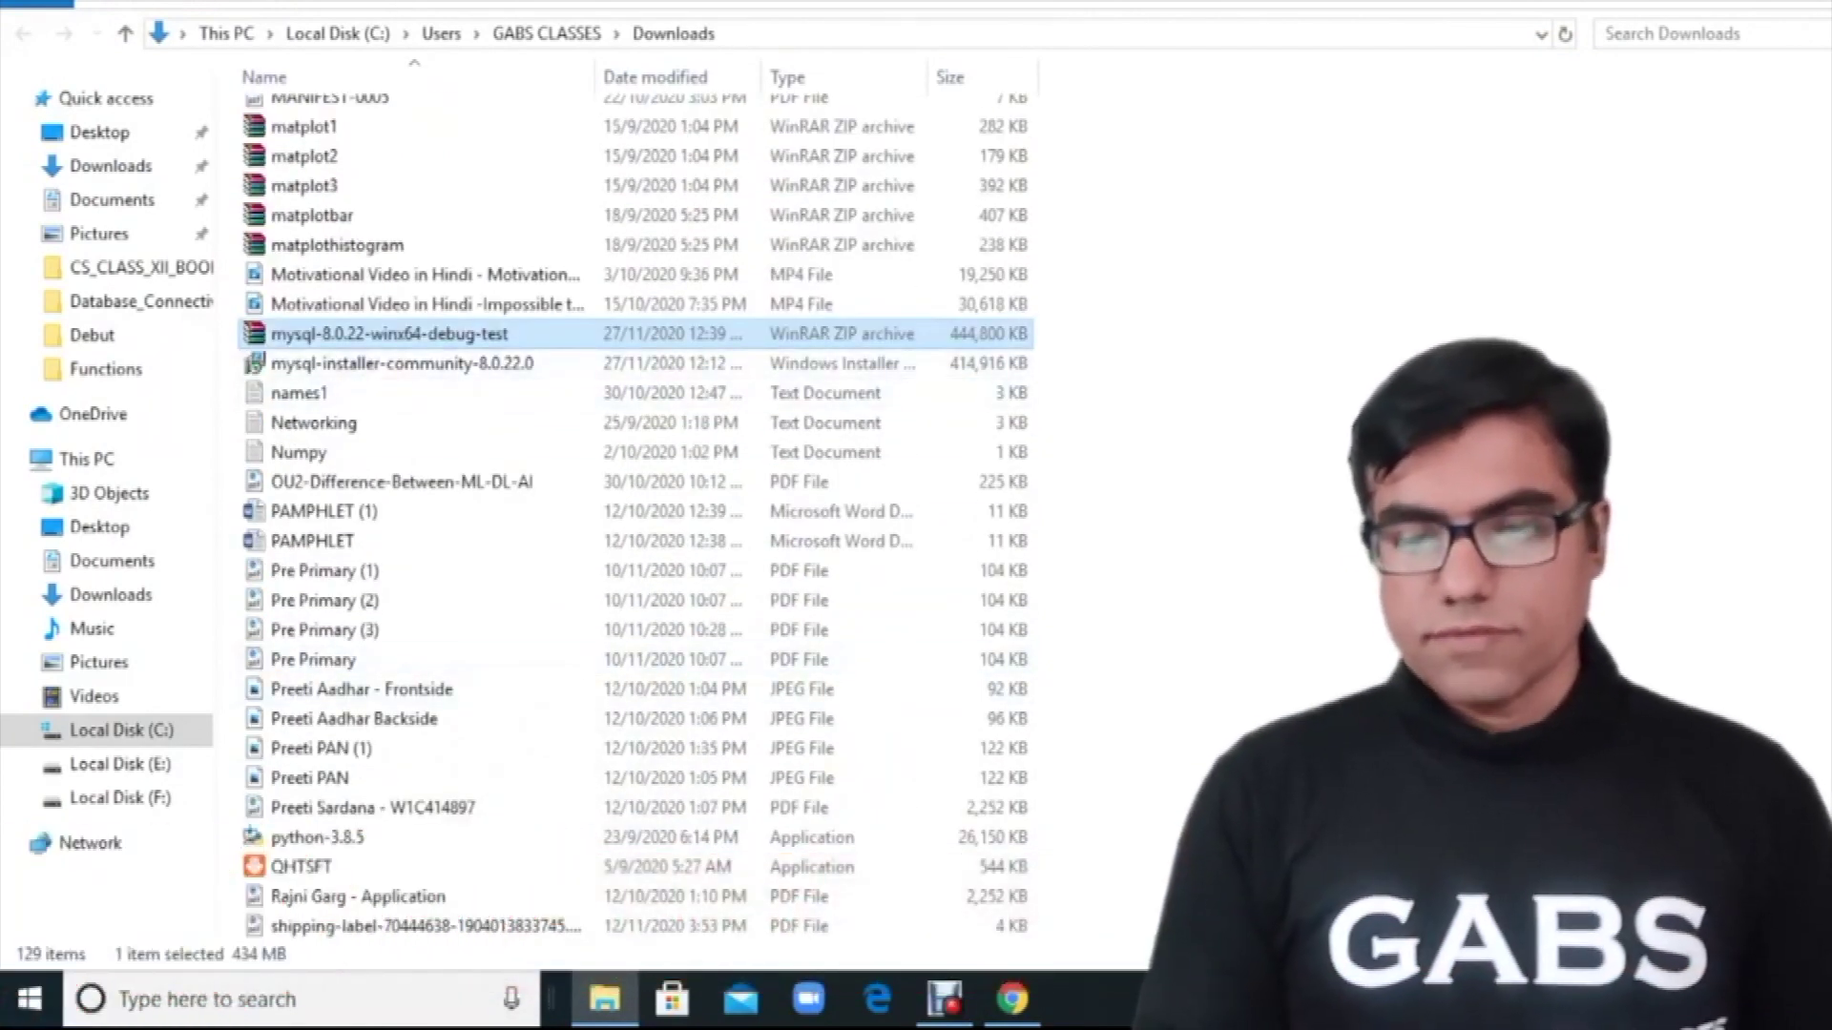
# - Open the MySQL ZIP in WinRAR and extract it to the default mysql-8.0.22-winx64-debug-test folder
pyautogui.press('Return')
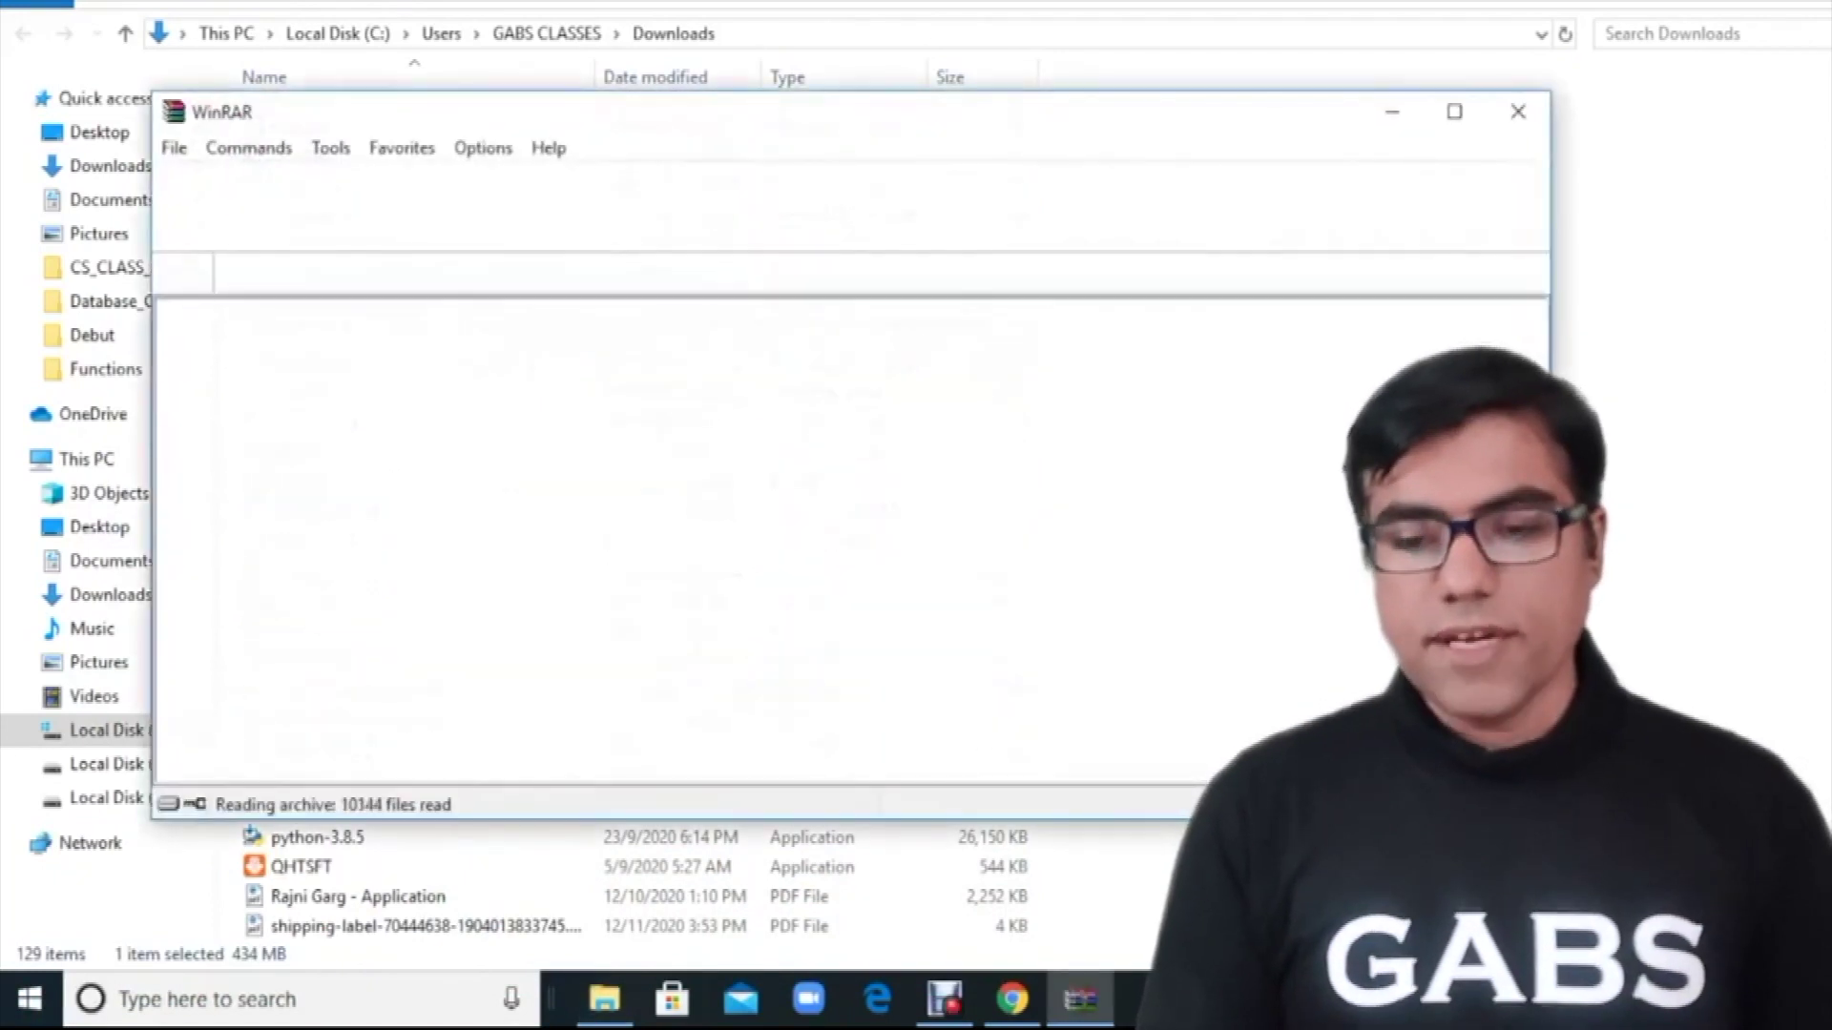
pyautogui.click(997, 477)
pyautogui.click(286, 202)
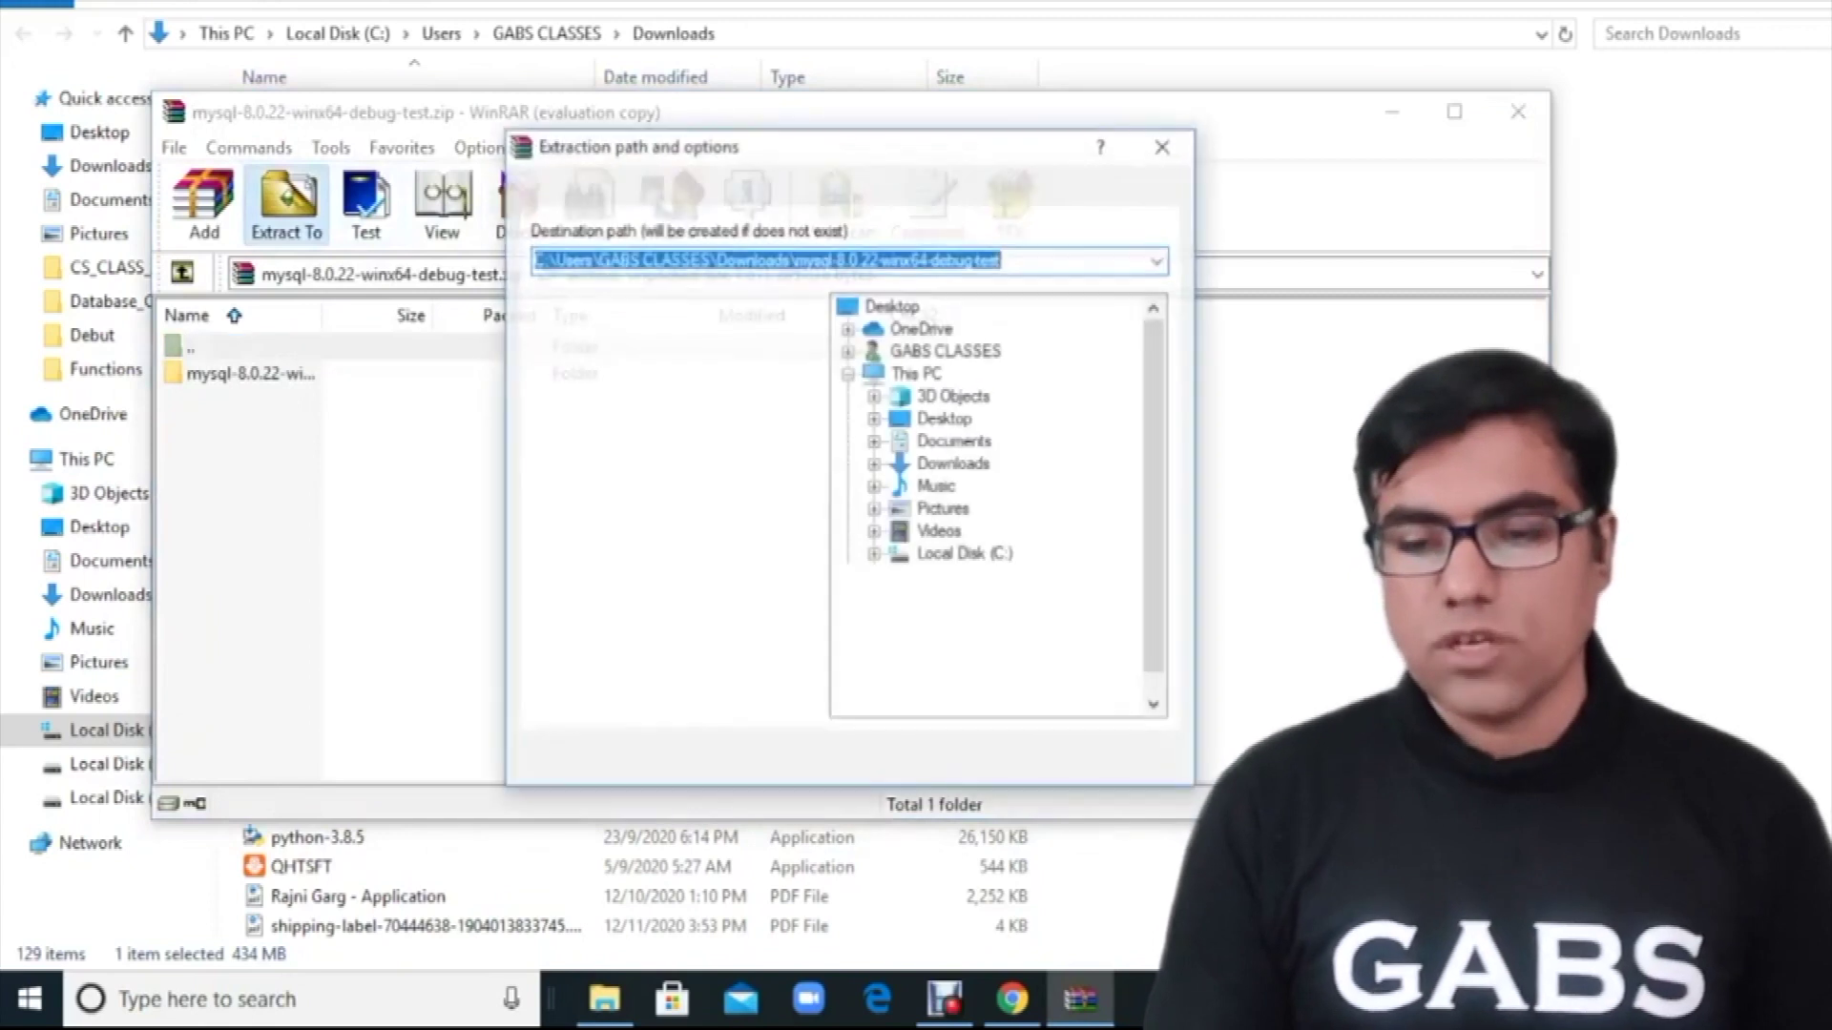
pyautogui.click(932, 760)
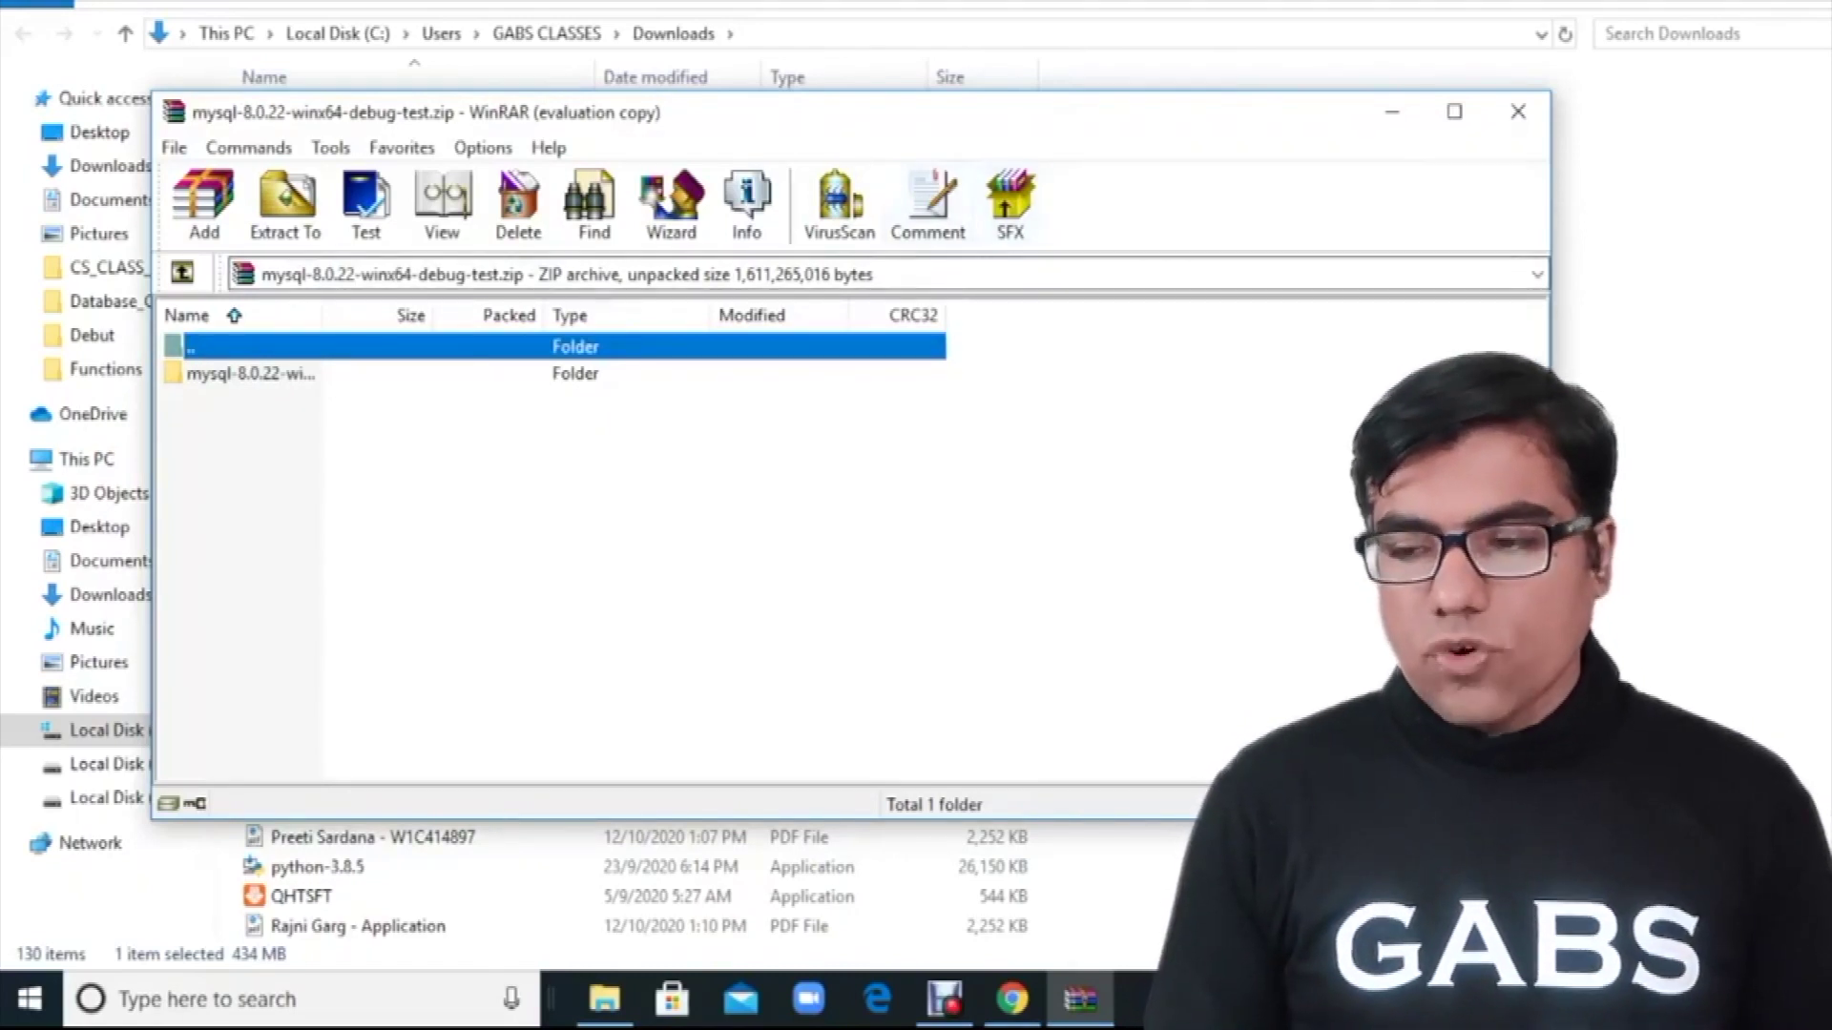
# - Close WinRAR and open the extracted mysql-8.0.22-winx64-debug-test\mysql-8.0.22-winx64 folder
pyautogui.hotkey('alt', 'F4')
pyautogui.scroll(20, 629, 515)
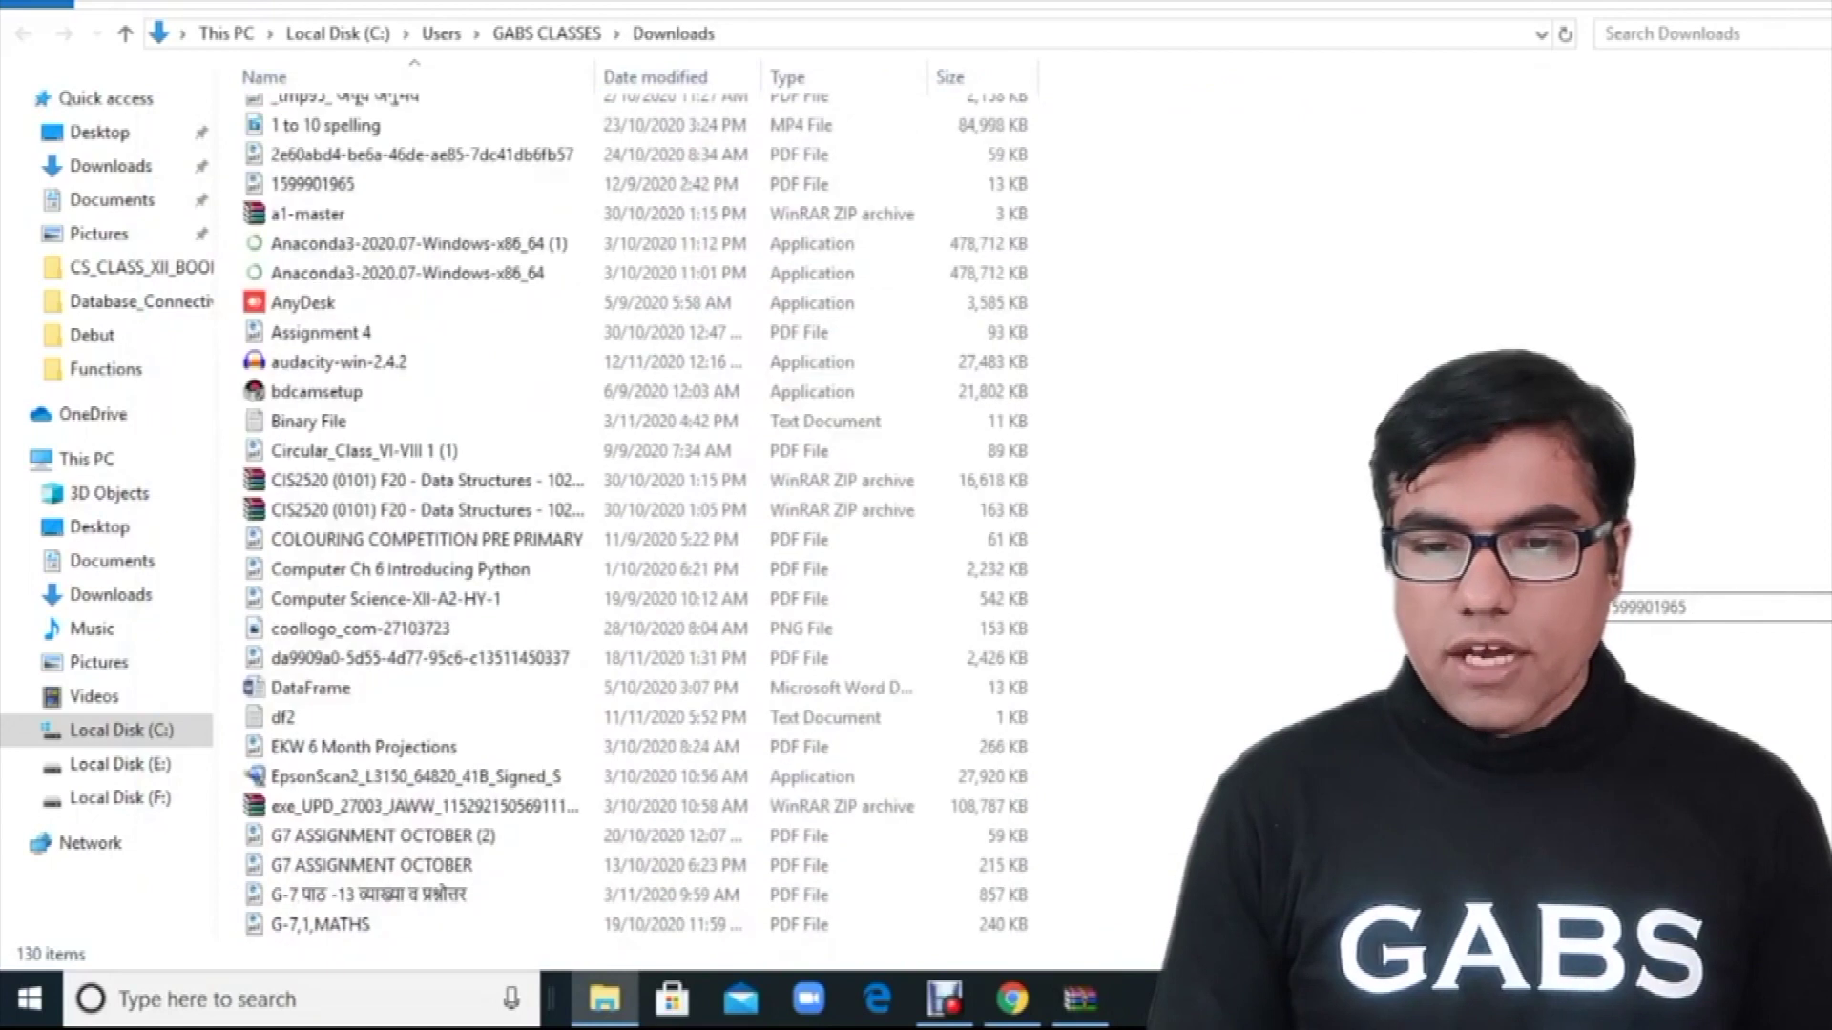
pyautogui.doubleClick(389, 355)
pyautogui.doubleClick(345, 117)
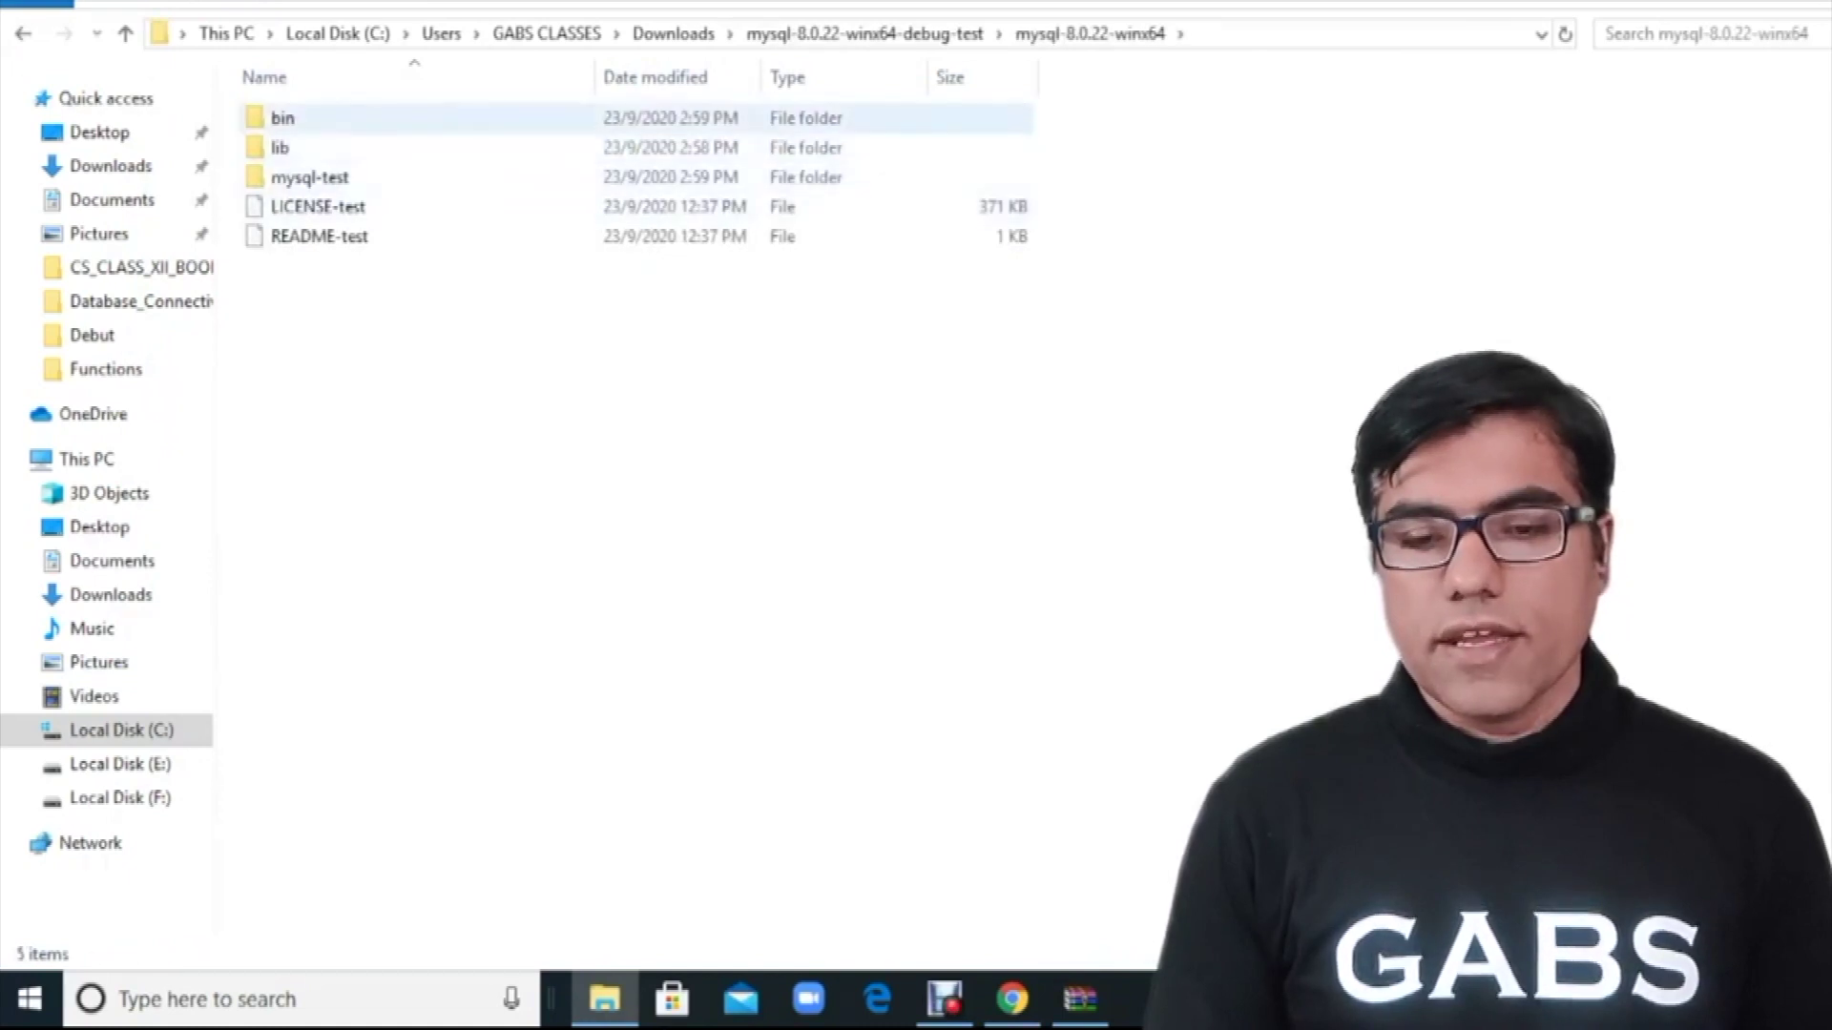
# - Browse the bin, lib and mysql-test folders, returning to mysql-8.0.22-winx64 each time
pyautogui.doubleClick(345, 117)
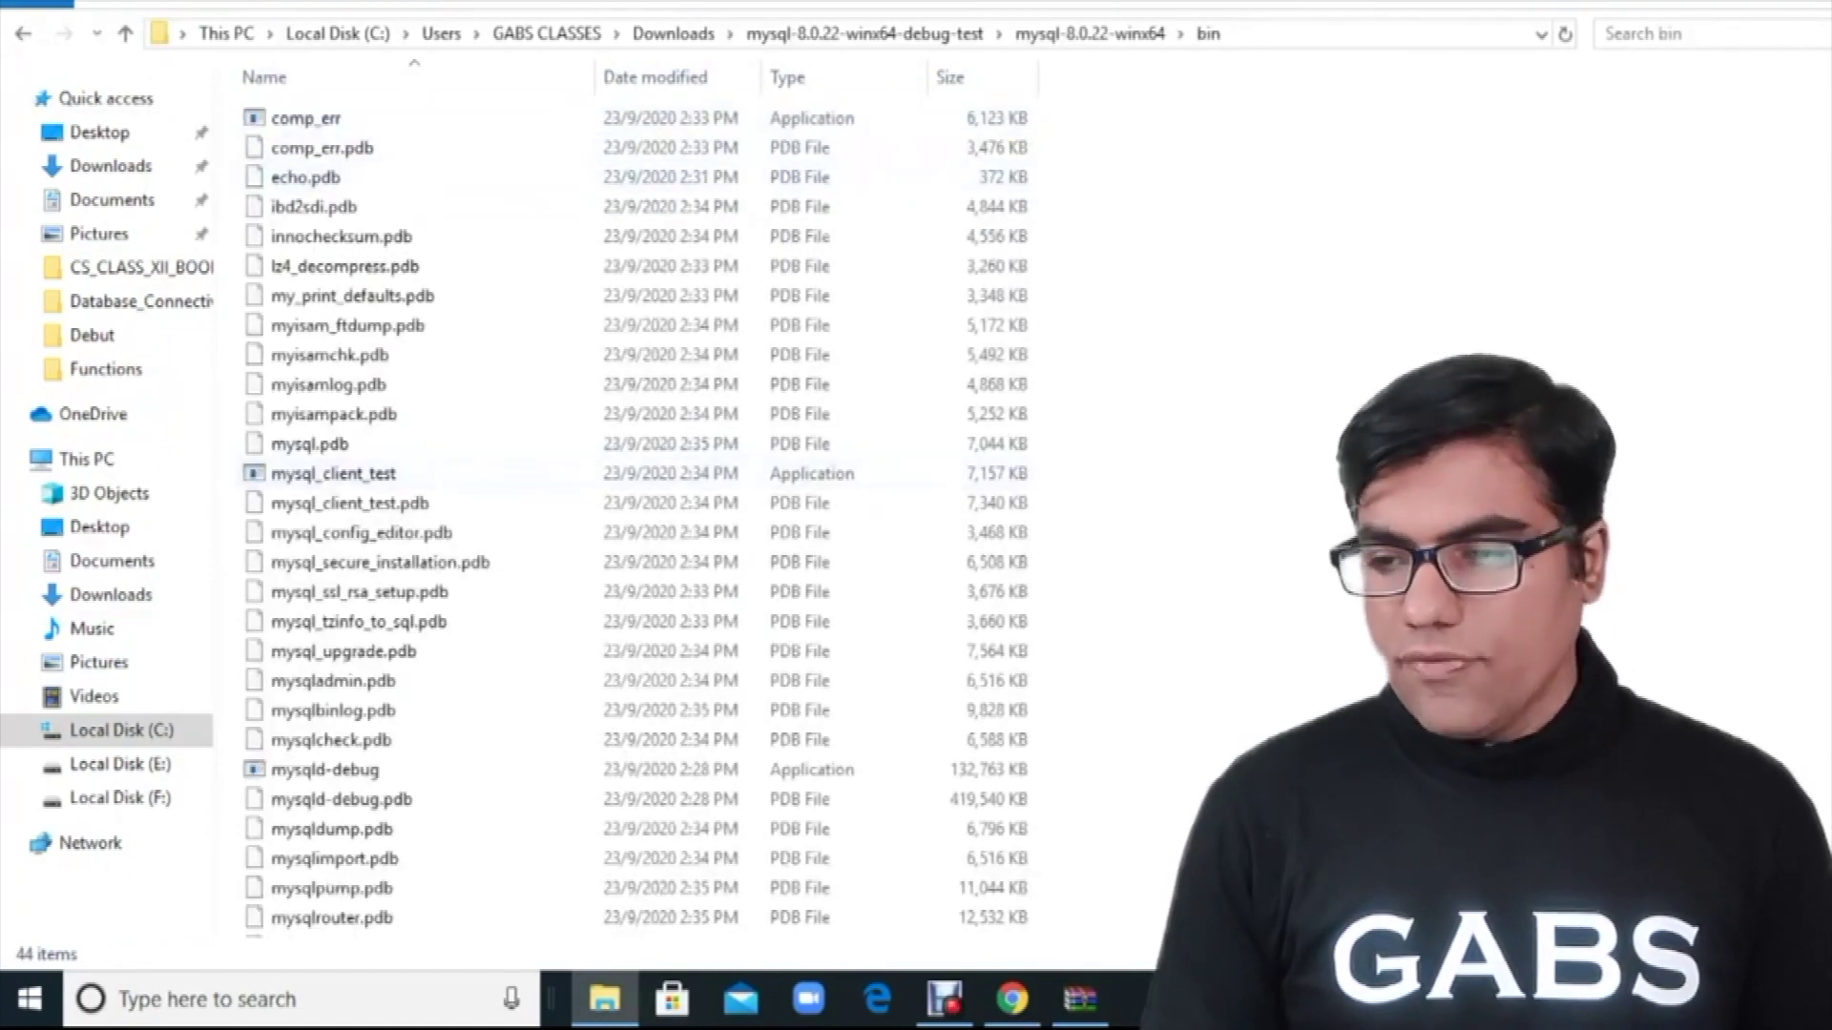
pyautogui.scroll(-5, 410, 474)
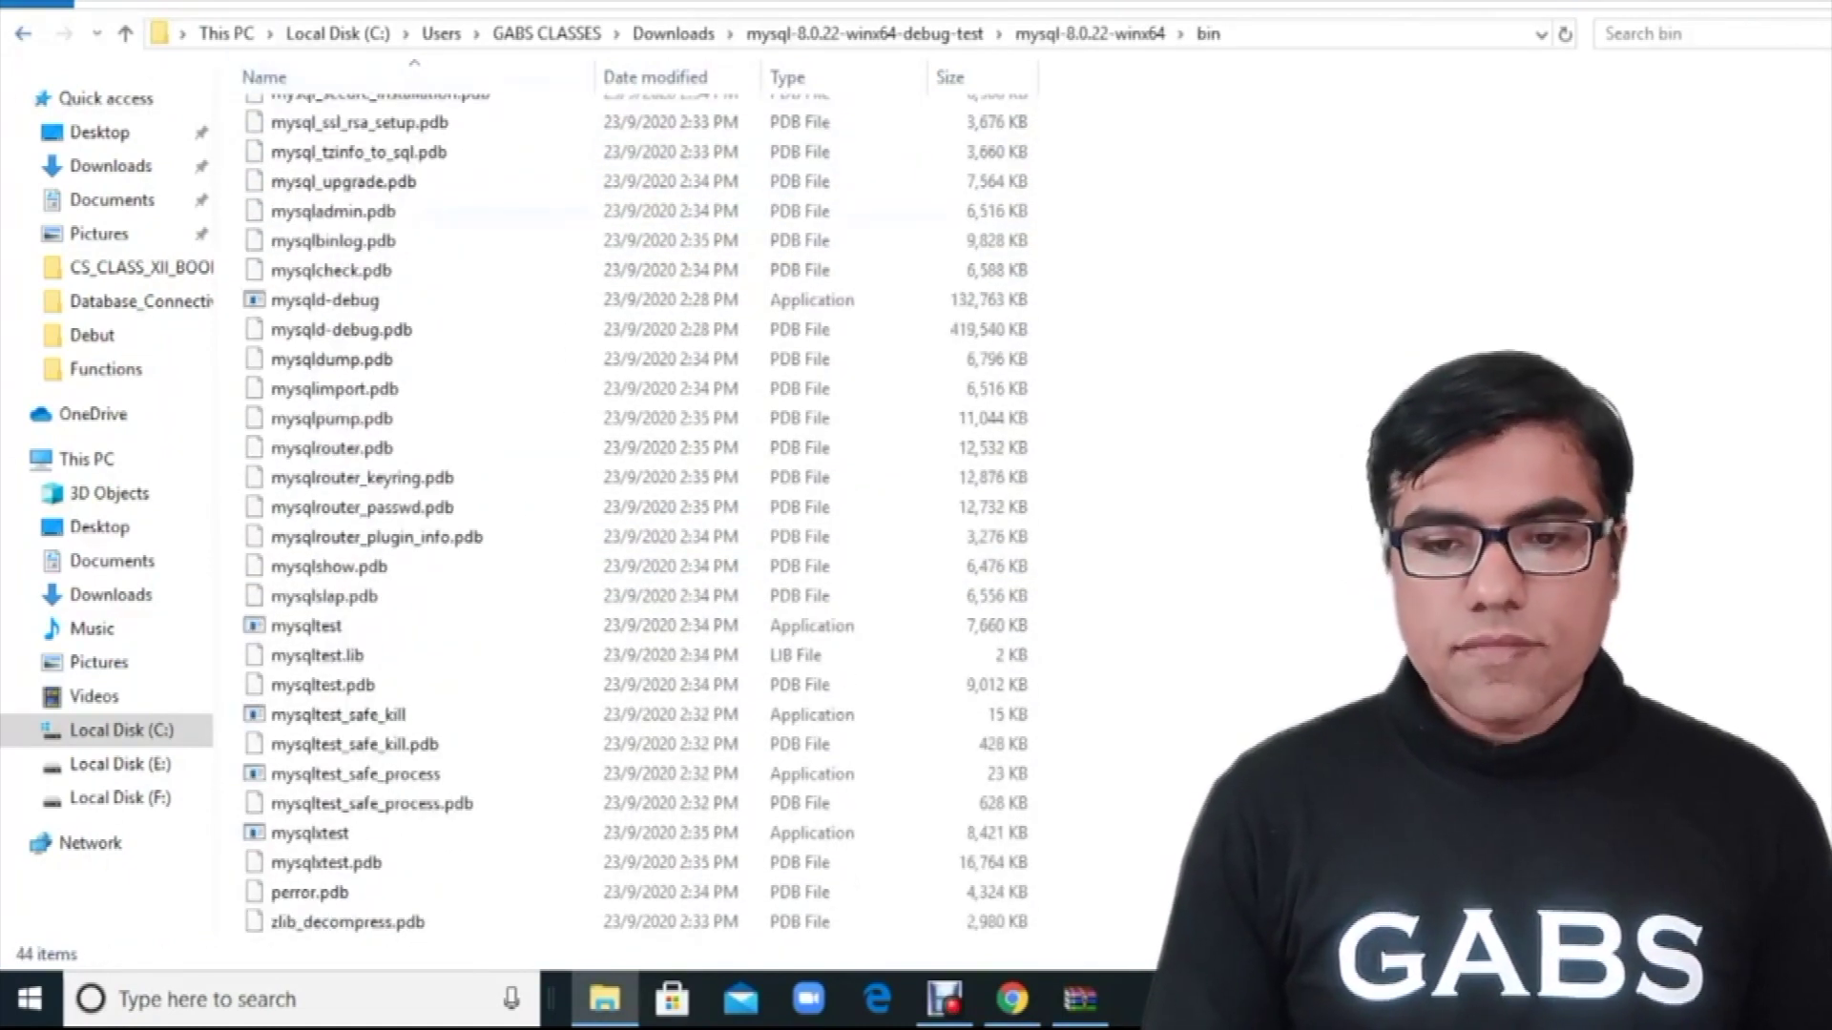
pyautogui.hotkey('alt', 'Left')
pyautogui.click(382, 146)
pyautogui.press('Return')
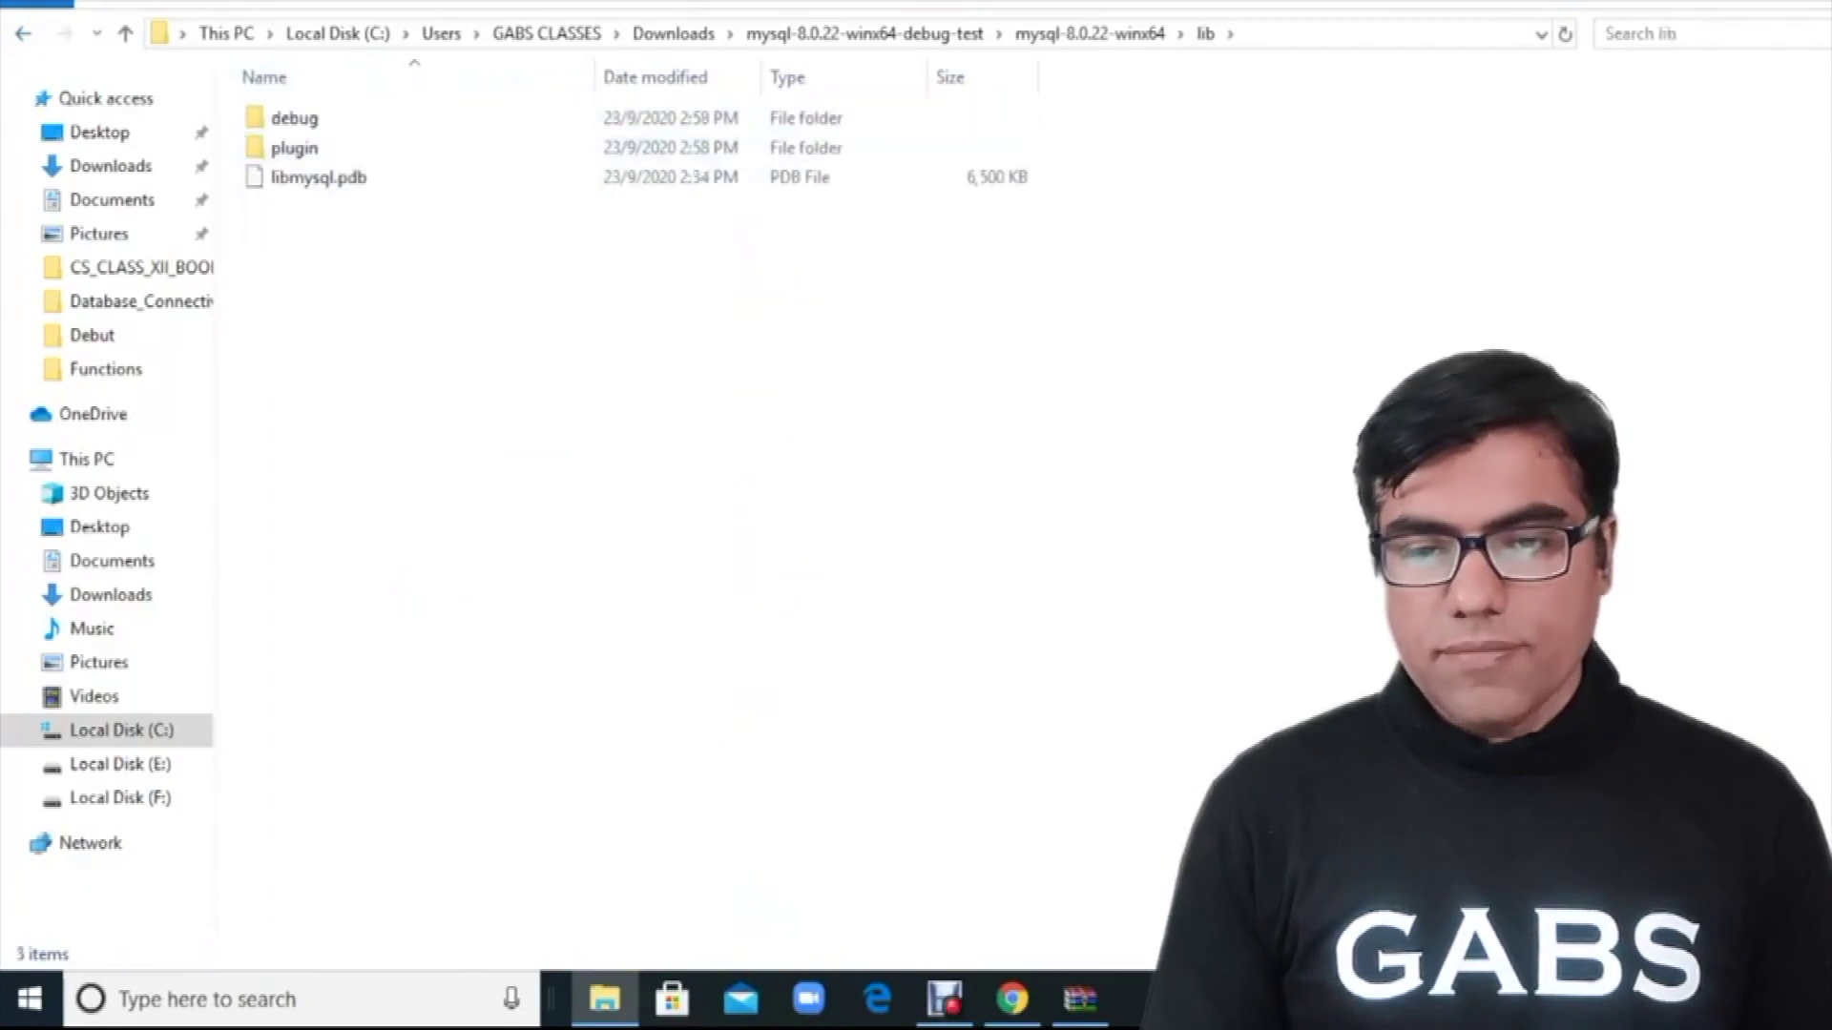
pyautogui.hotkey('alt', 'Left')
pyautogui.click(382, 177)
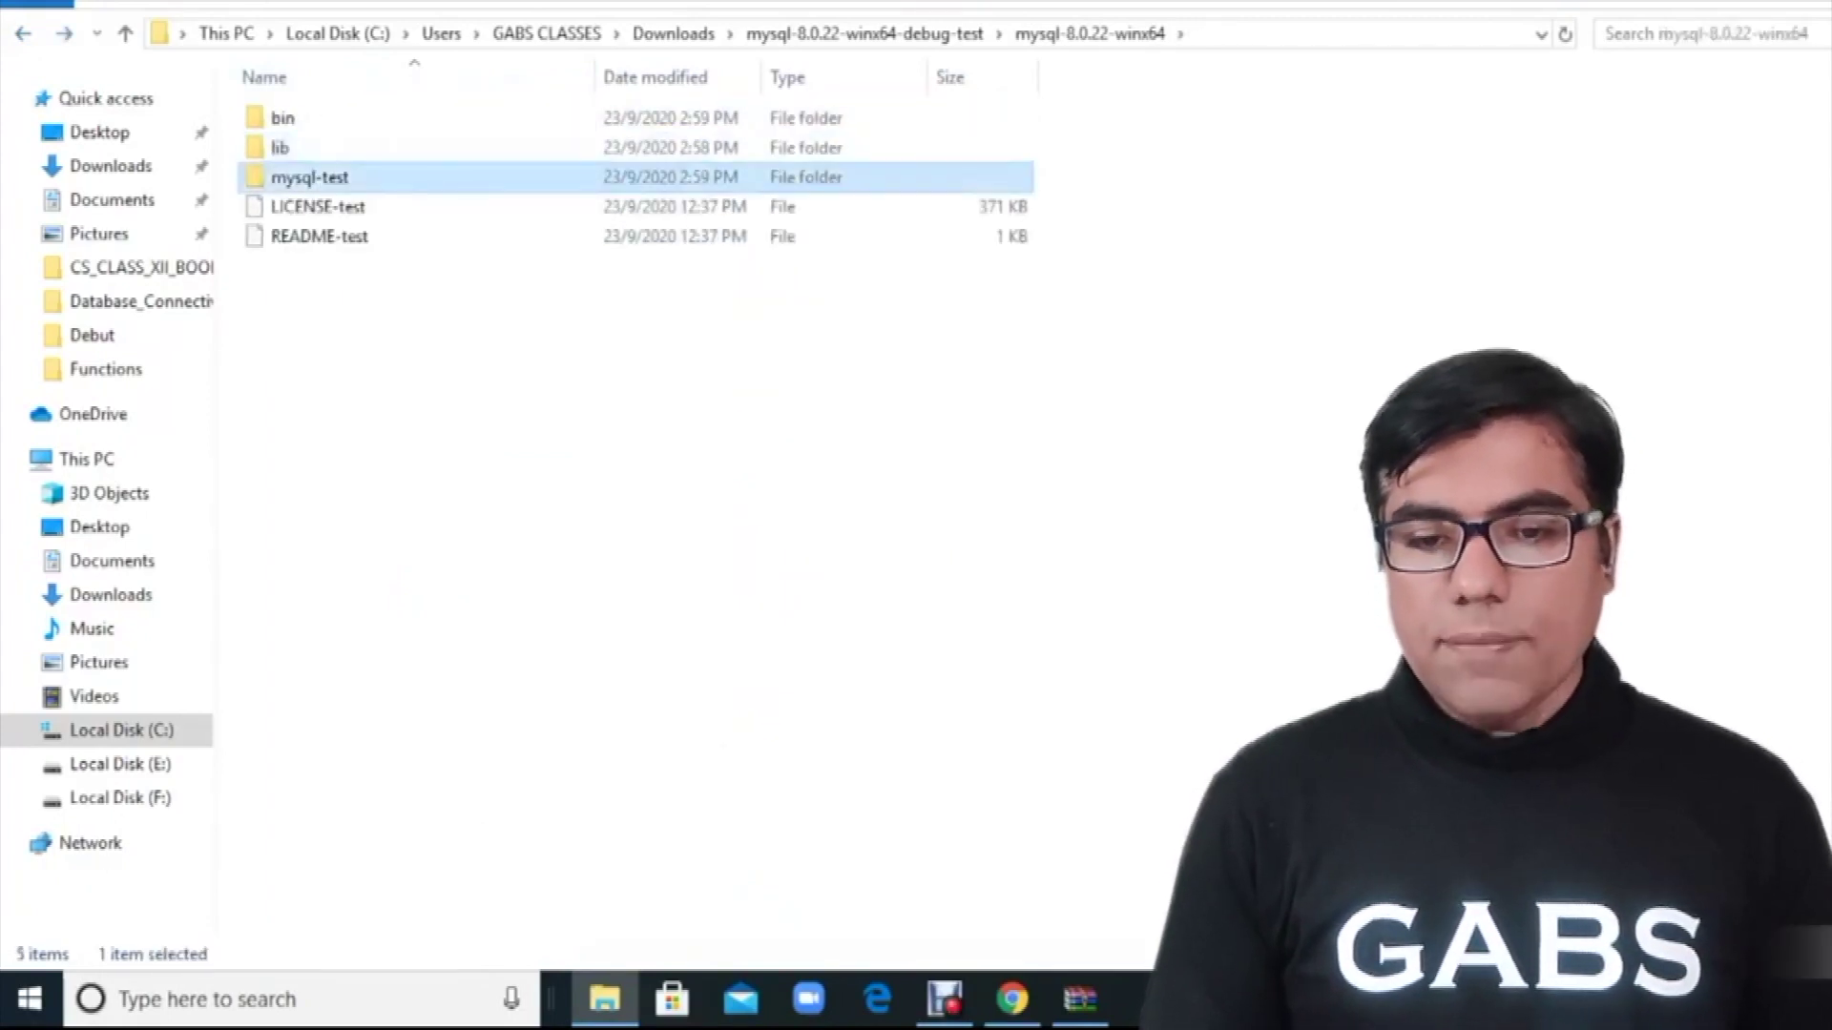
pyautogui.press('Return')
pyautogui.click(23, 34)
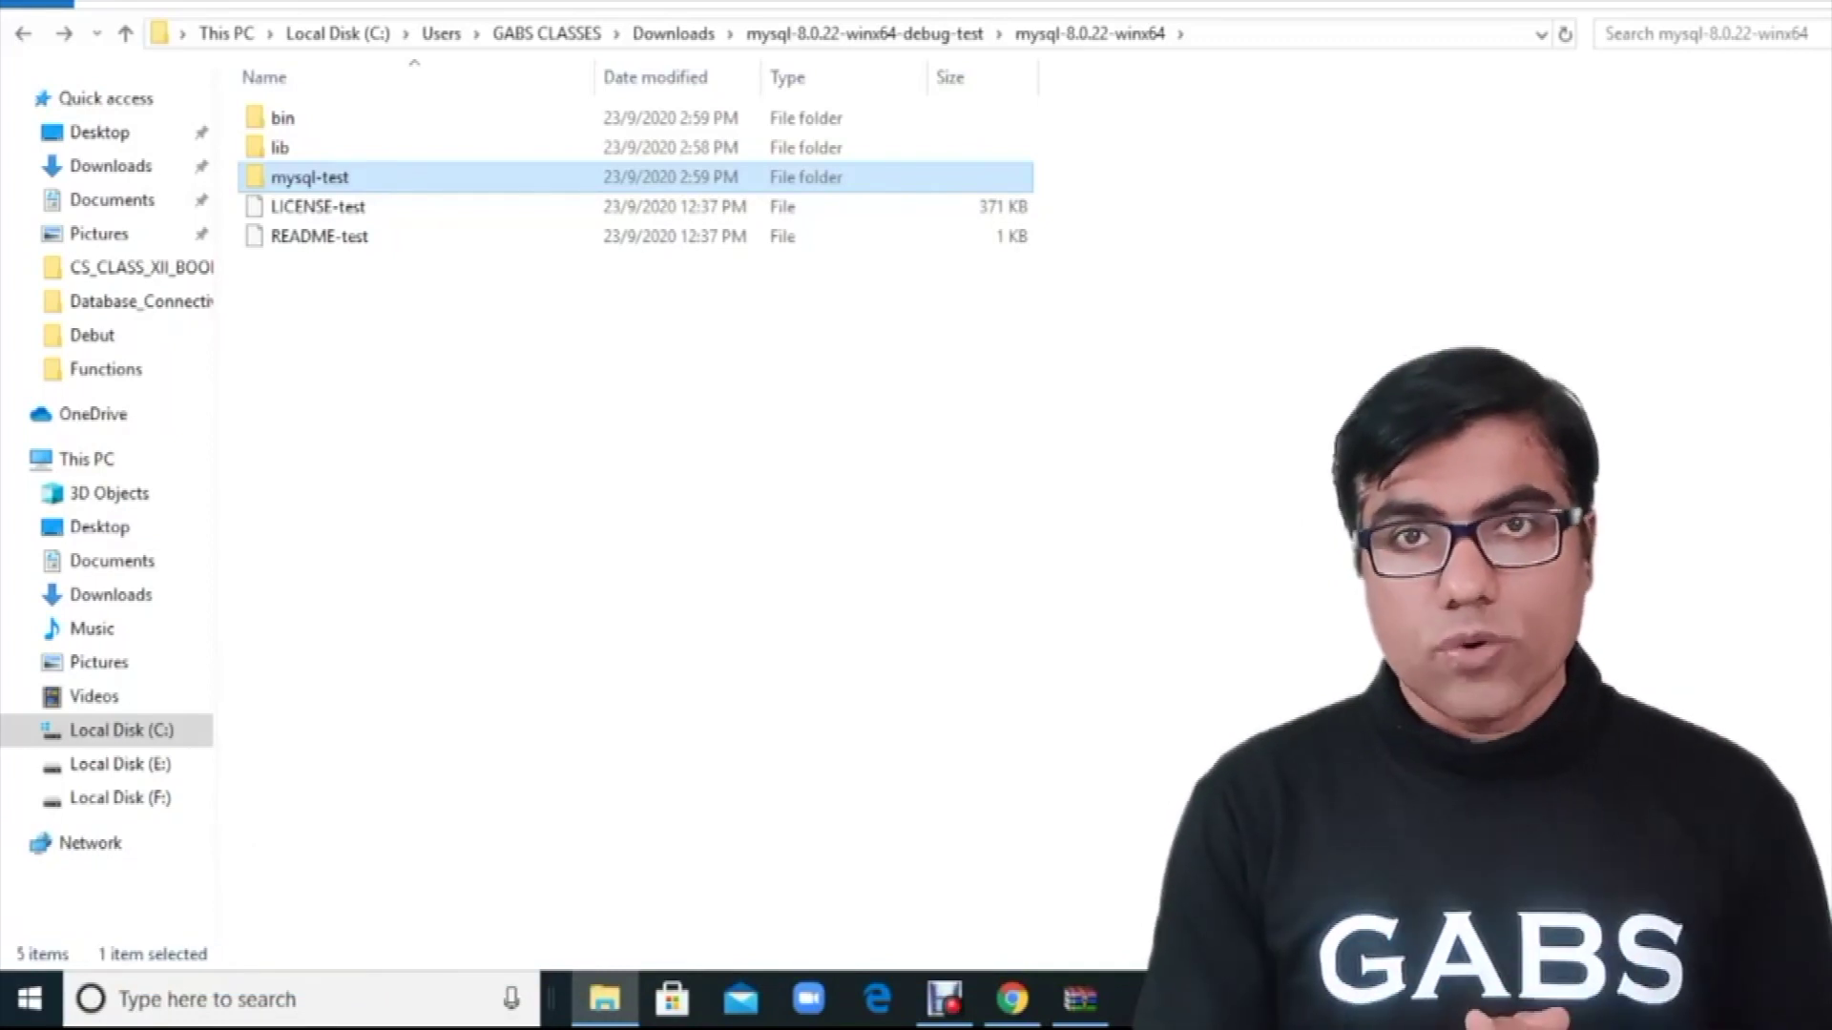
# - Return to Chrome and load google.com from the address bar using 'goo'
pyautogui.hotkey('alt', 'Tab')
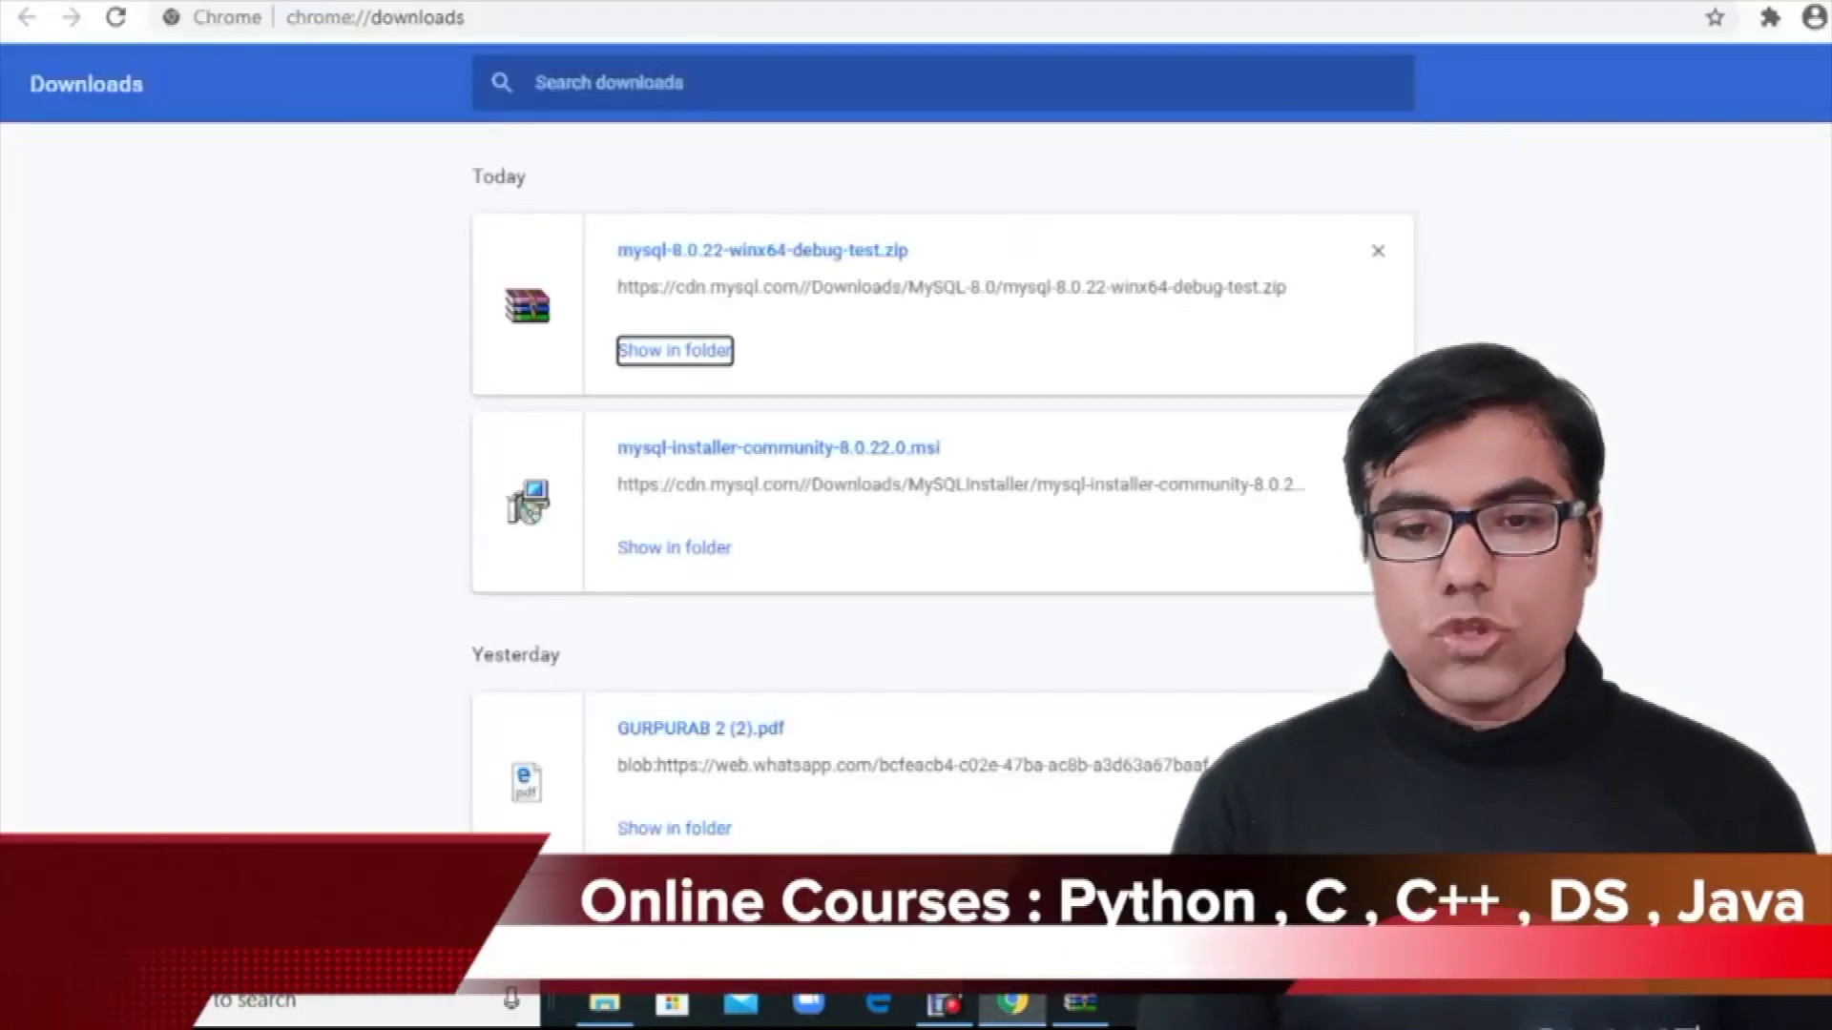
pyautogui.hotkey('ctrl', 'w')
pyautogui.hotkey('ctrl', 'l')
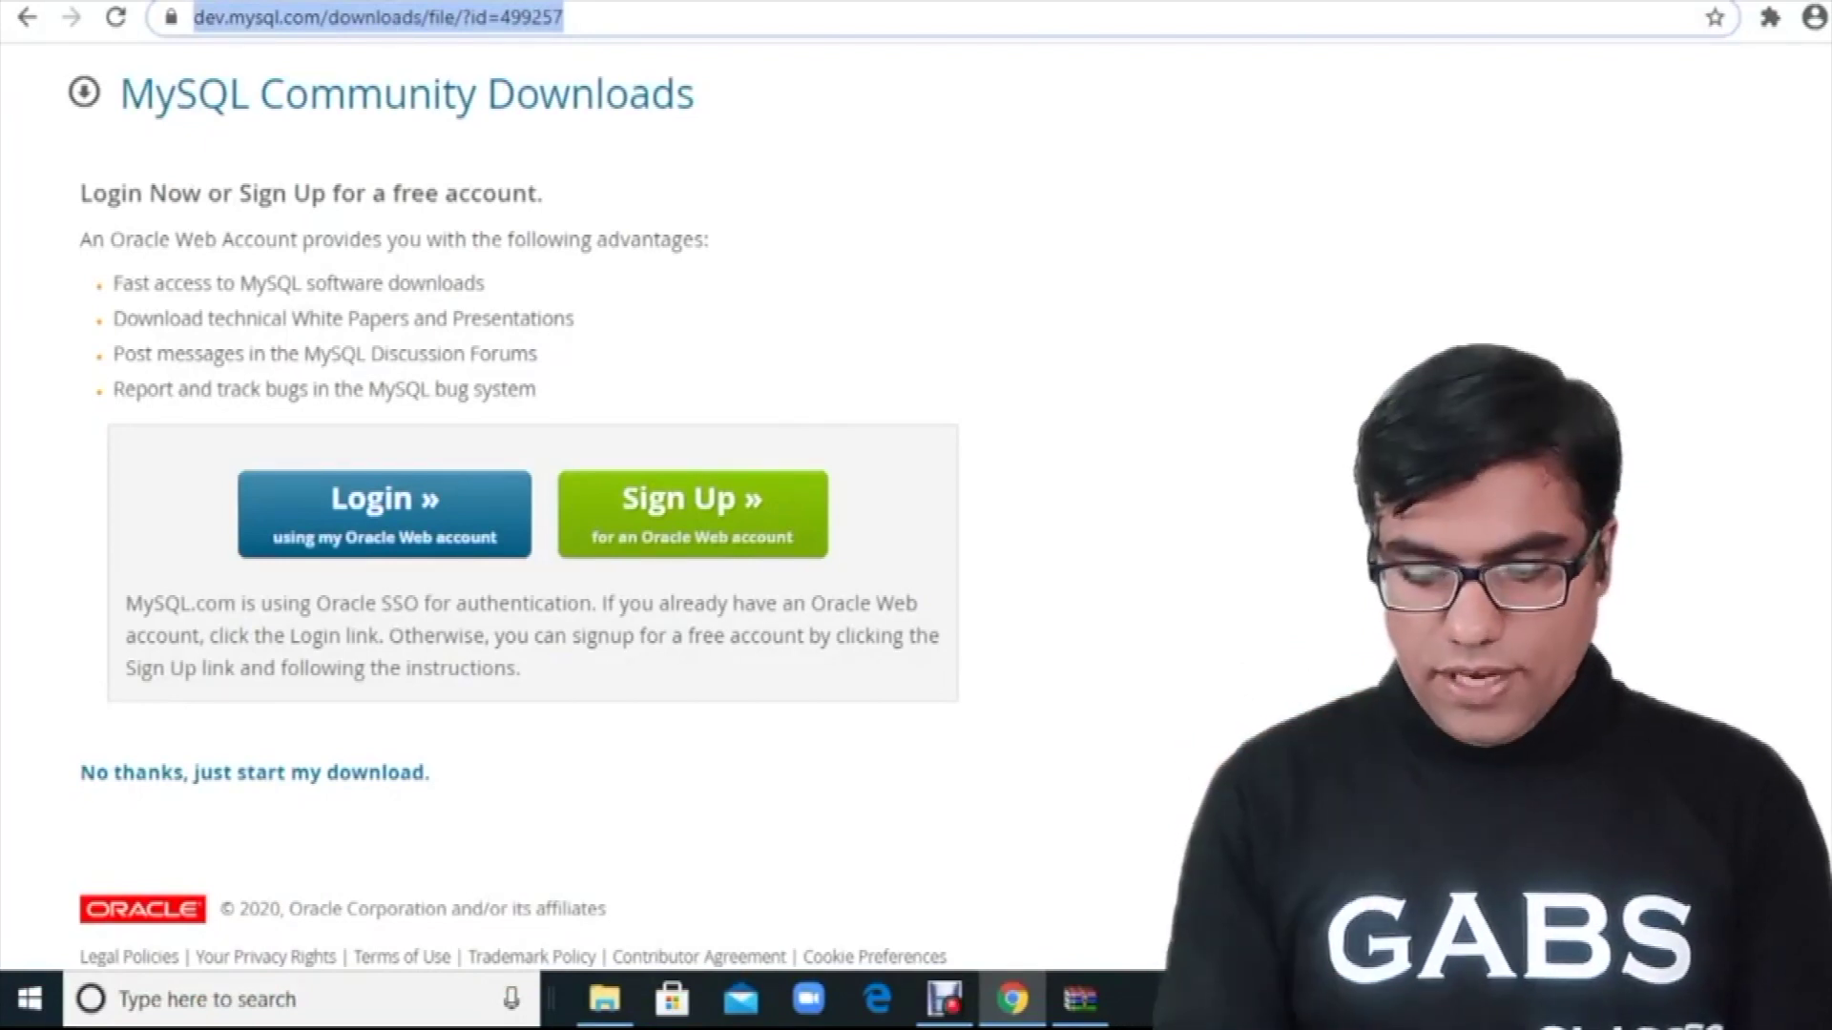
pyautogui.write('goo')
pyautogui.press('Return')
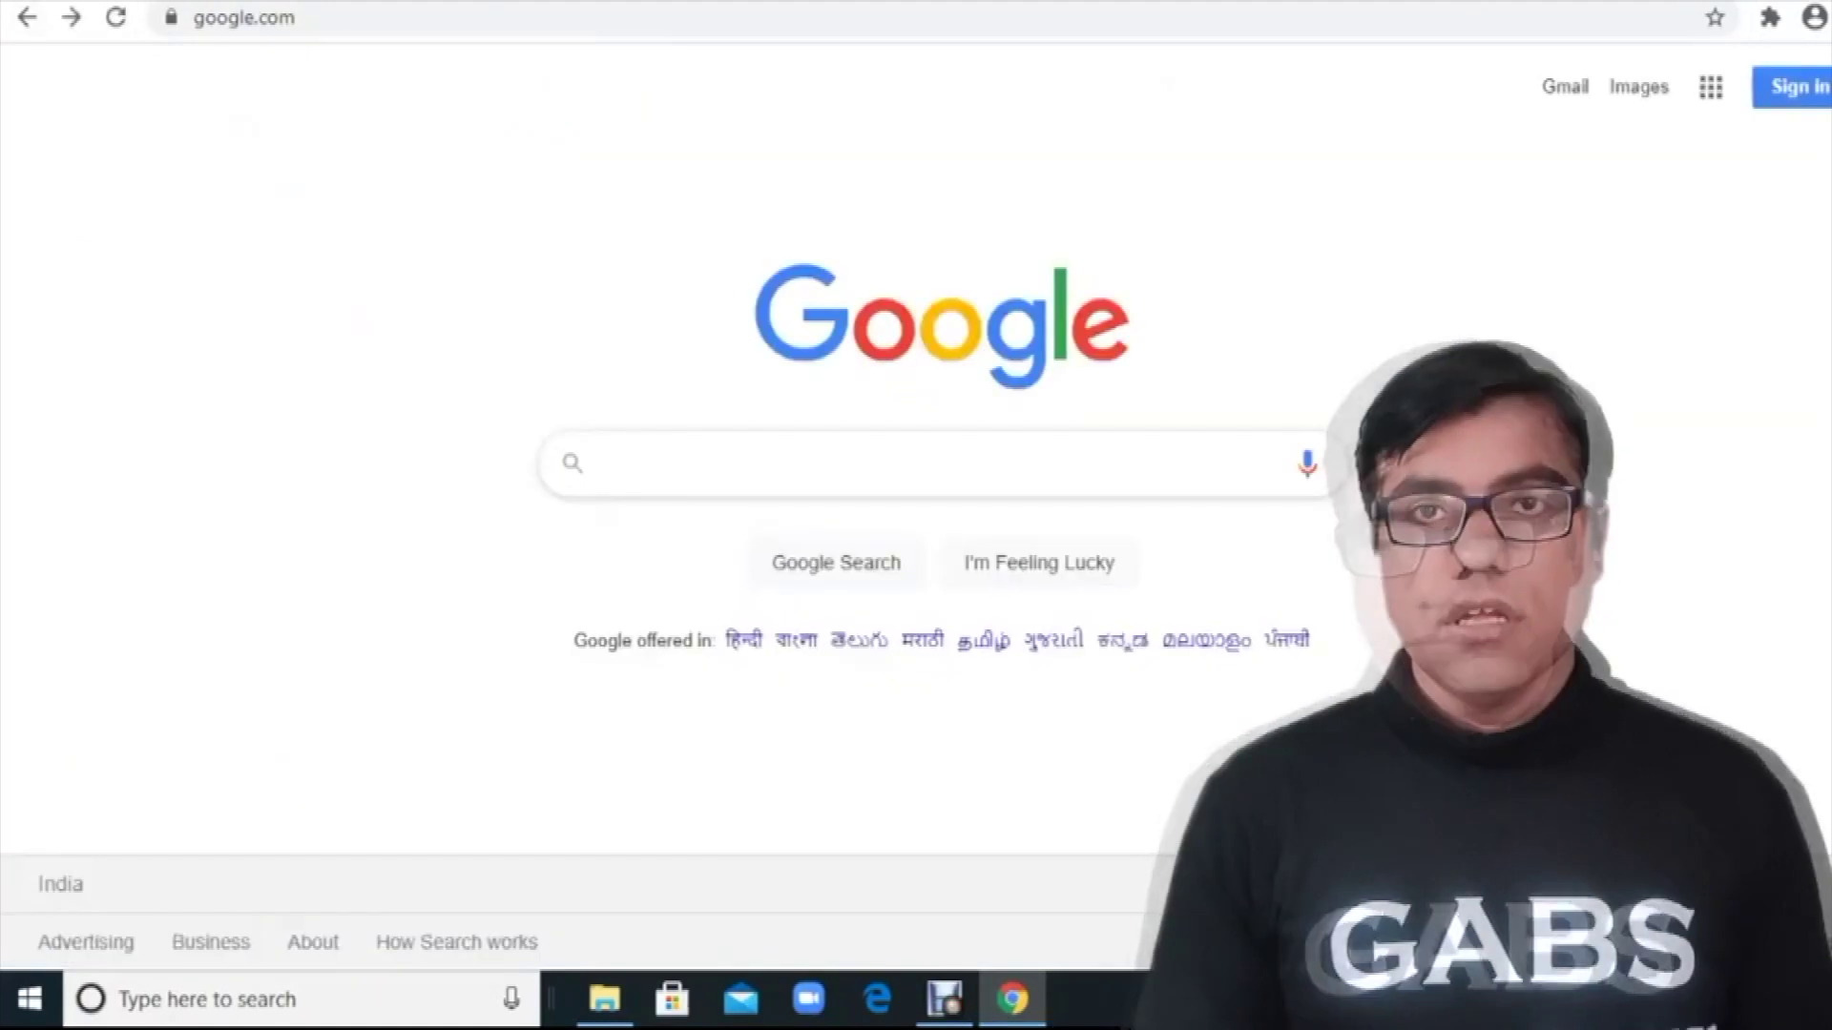
# - Search Google for 'download mysql for windows 10'
pyautogui.write('download mysql')
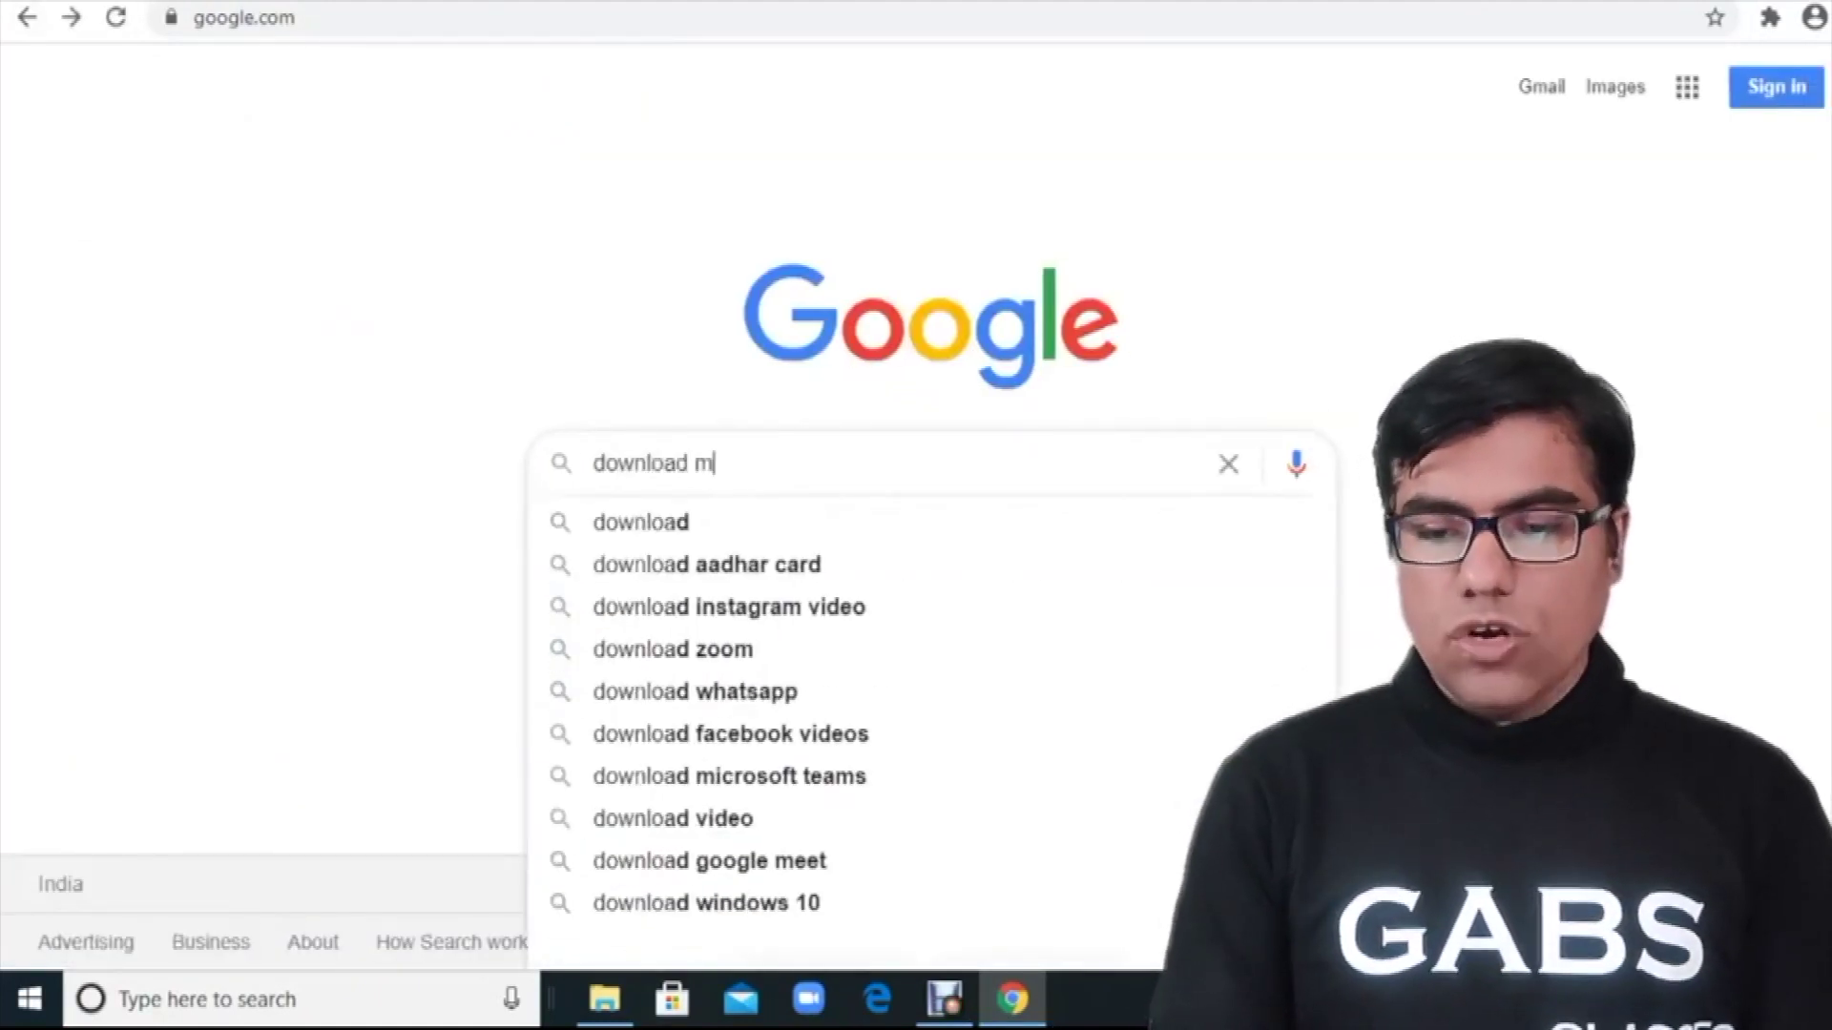
pyautogui.press('Down')
pyautogui.press('Down')
pyautogui.press('Return')
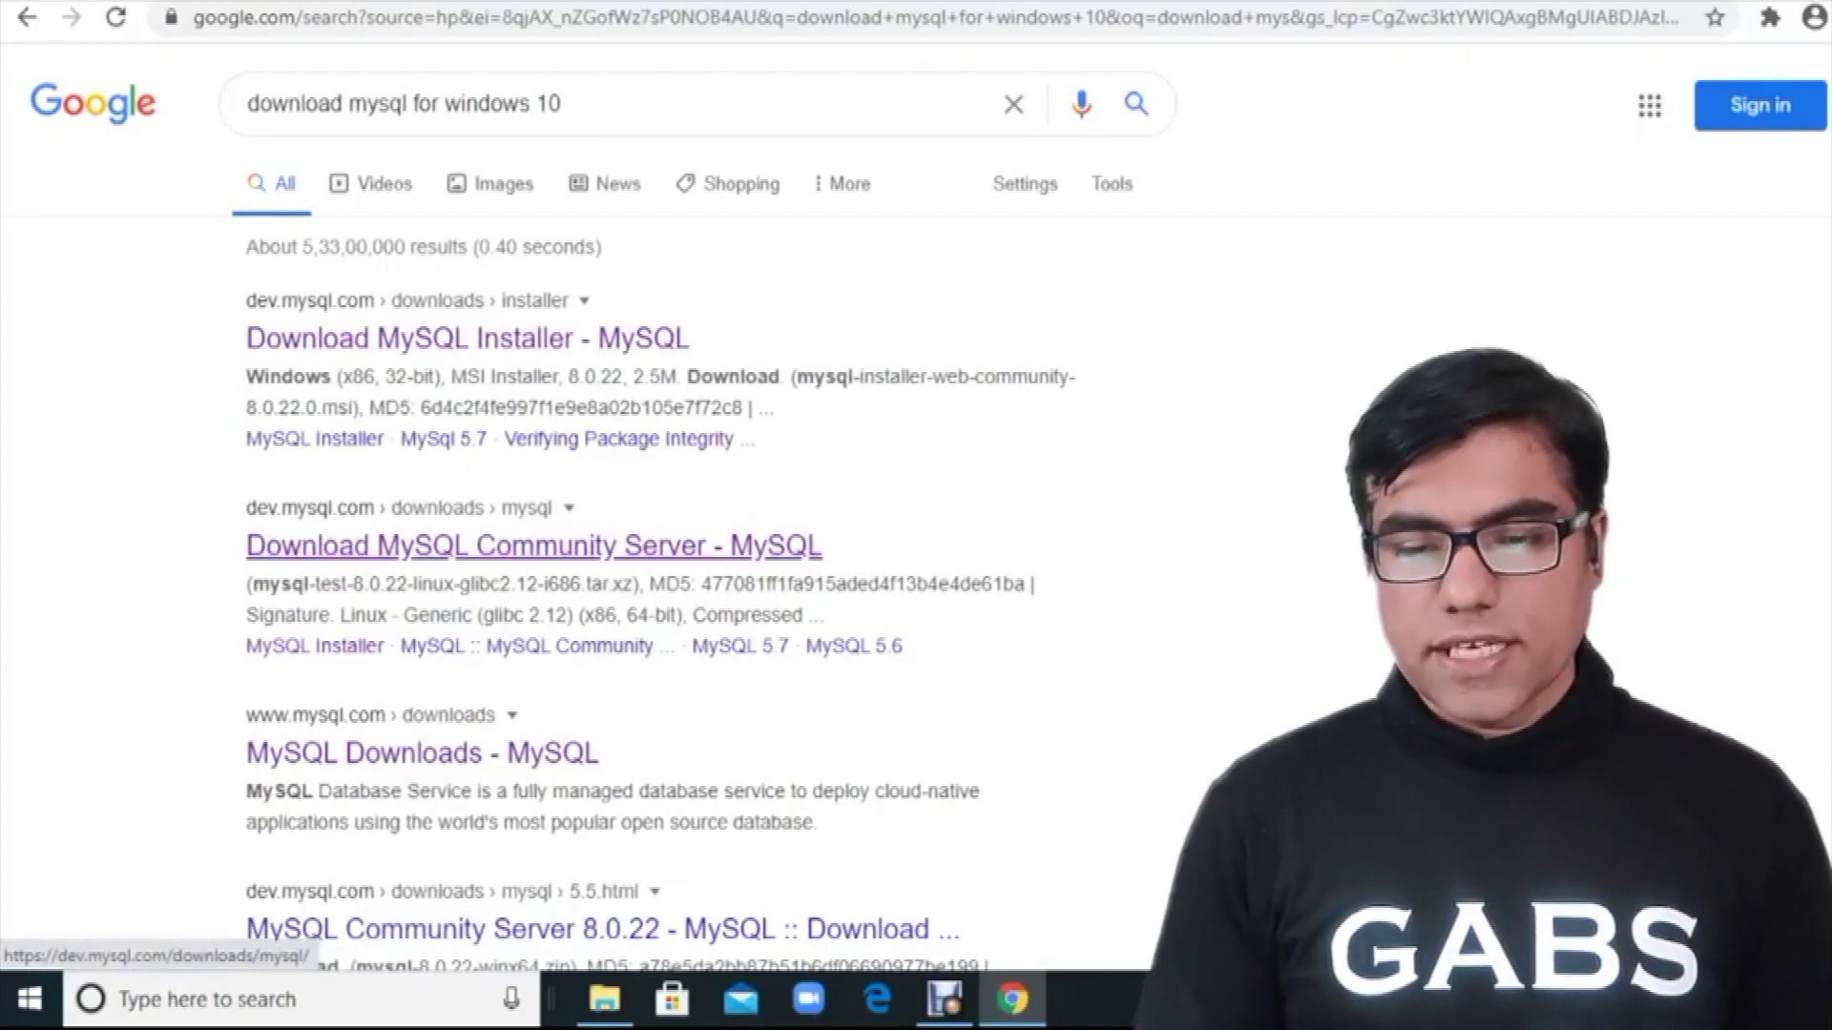
# - View the MySQL Community Server download page's Debug Binaries ZIP entry, then return to the results
pyautogui.click(534, 545)
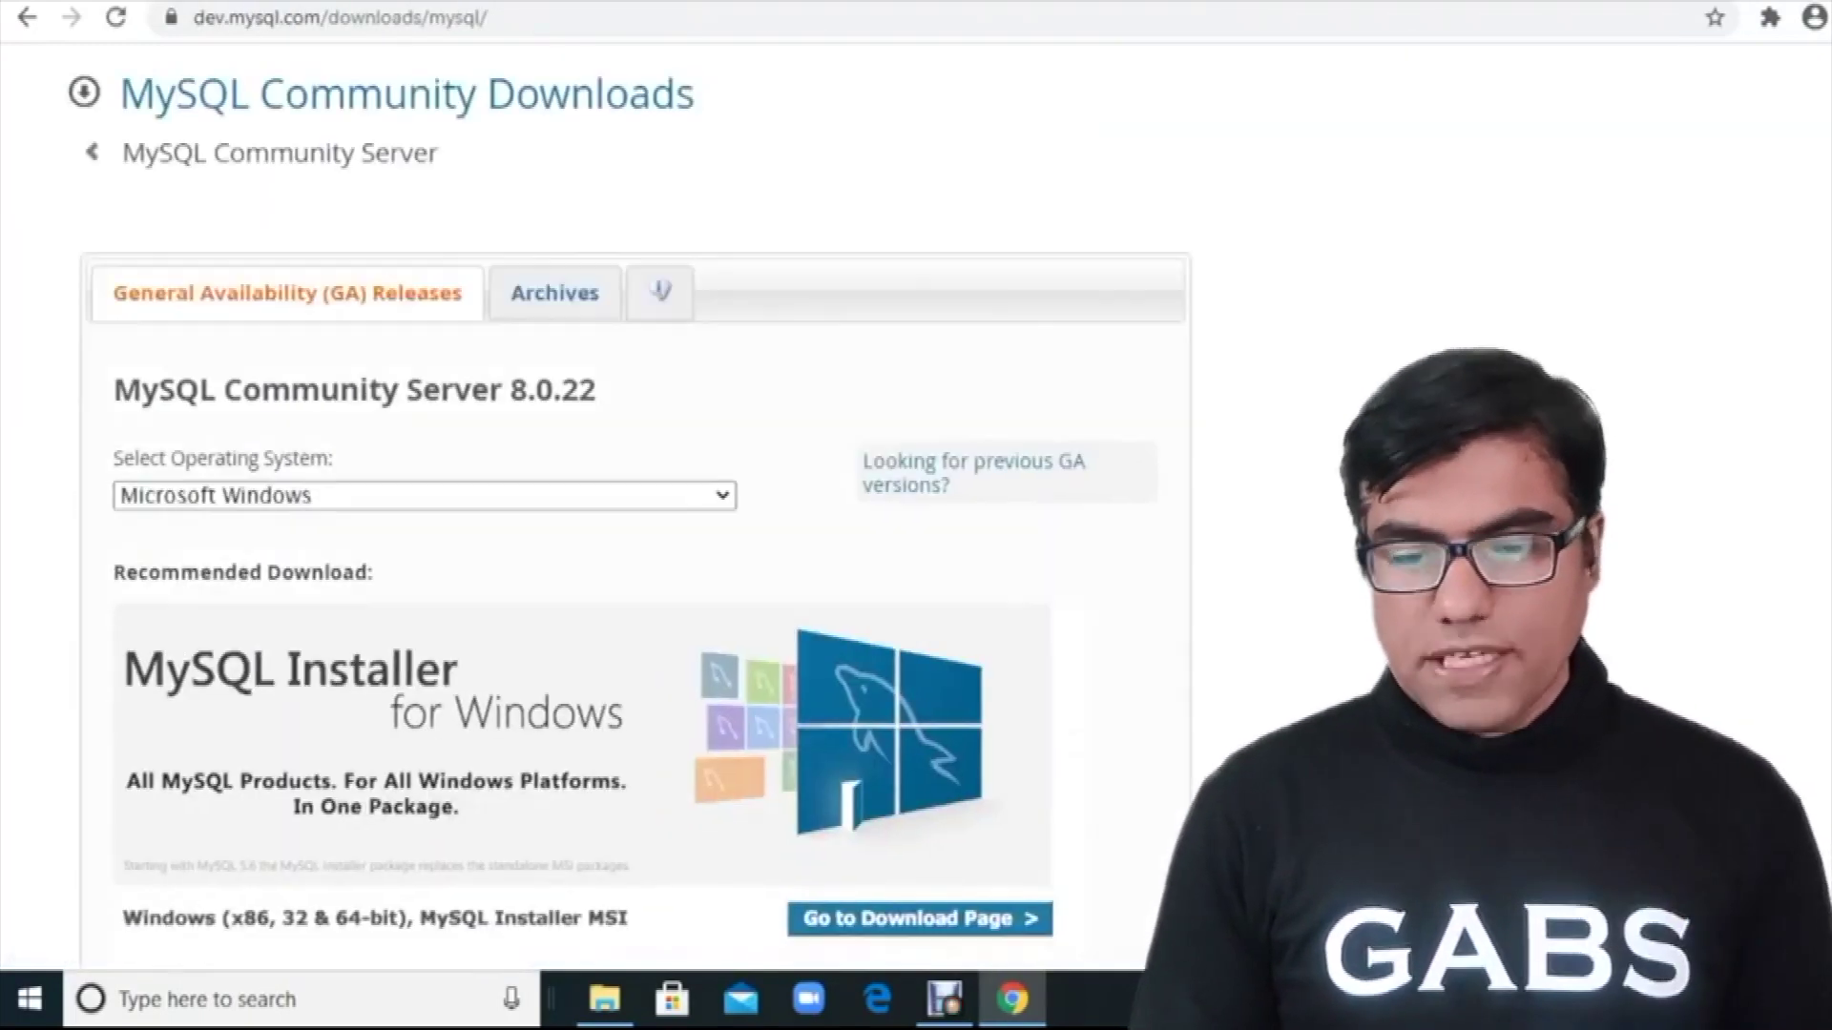
pyautogui.scroll(-5, 630, 477)
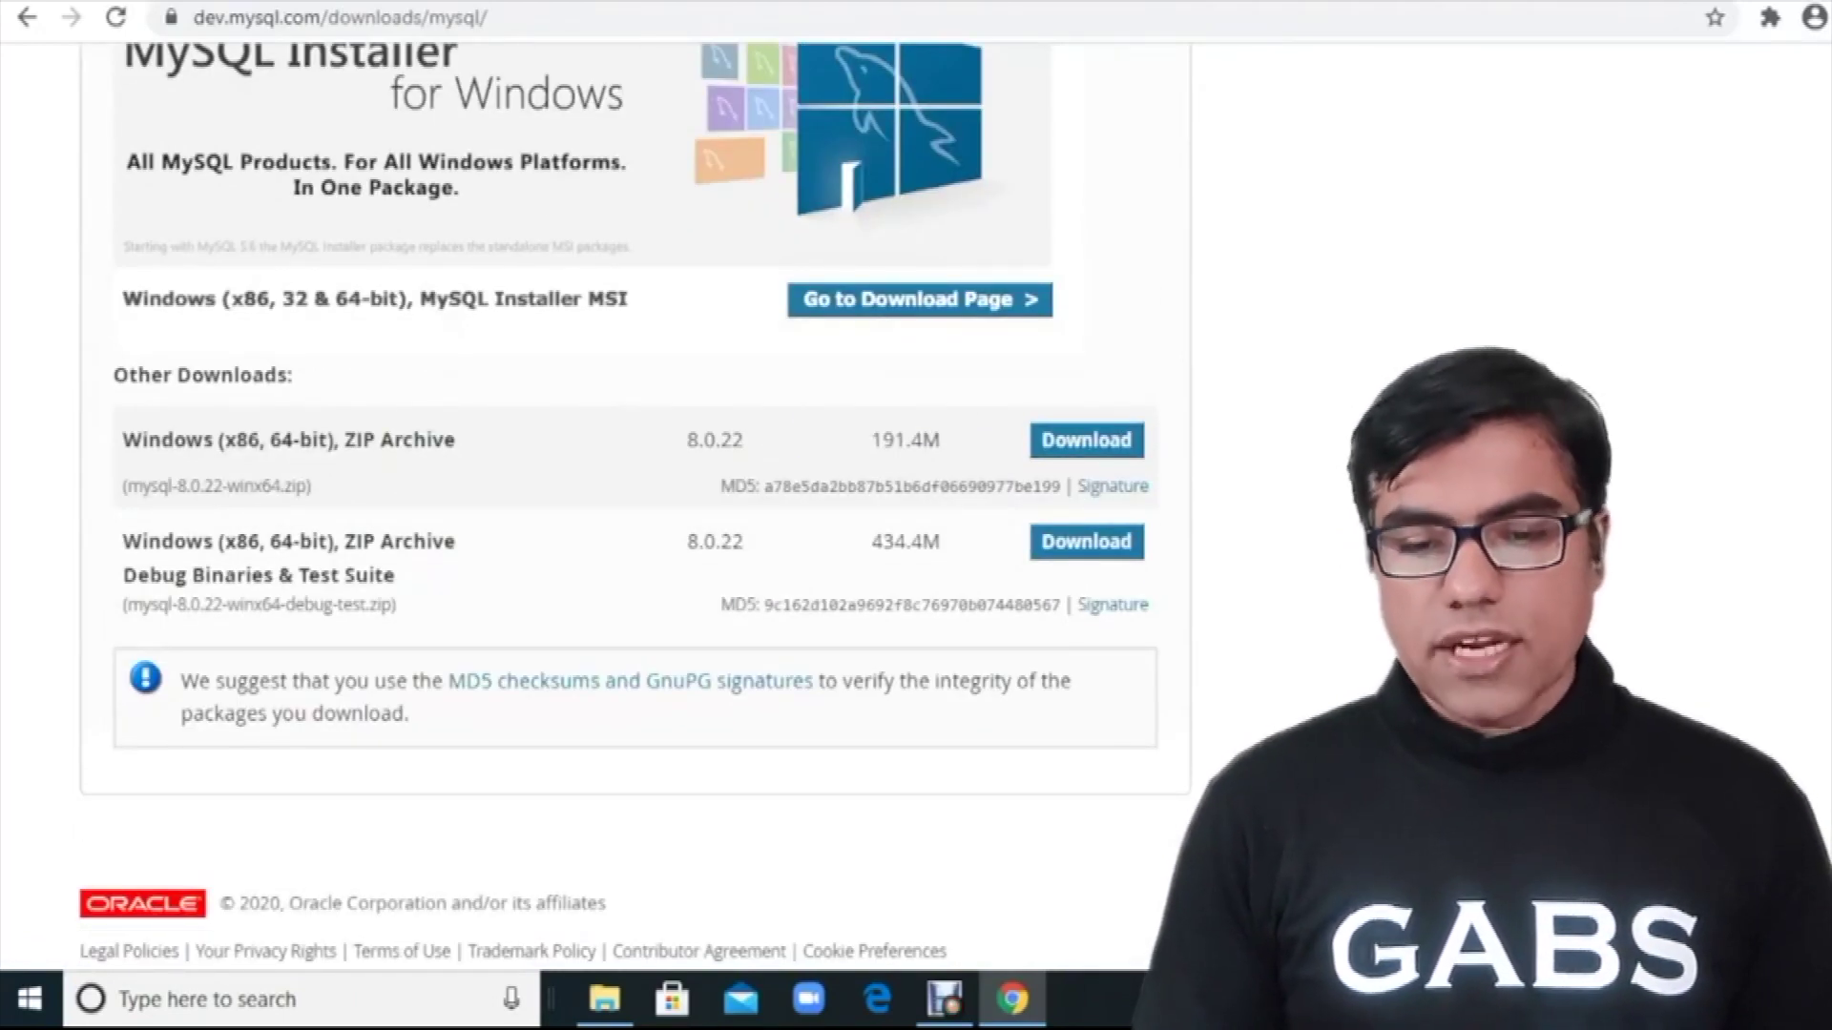
pyautogui.moveTo(345, 541); pyautogui.dragTo(394, 575)
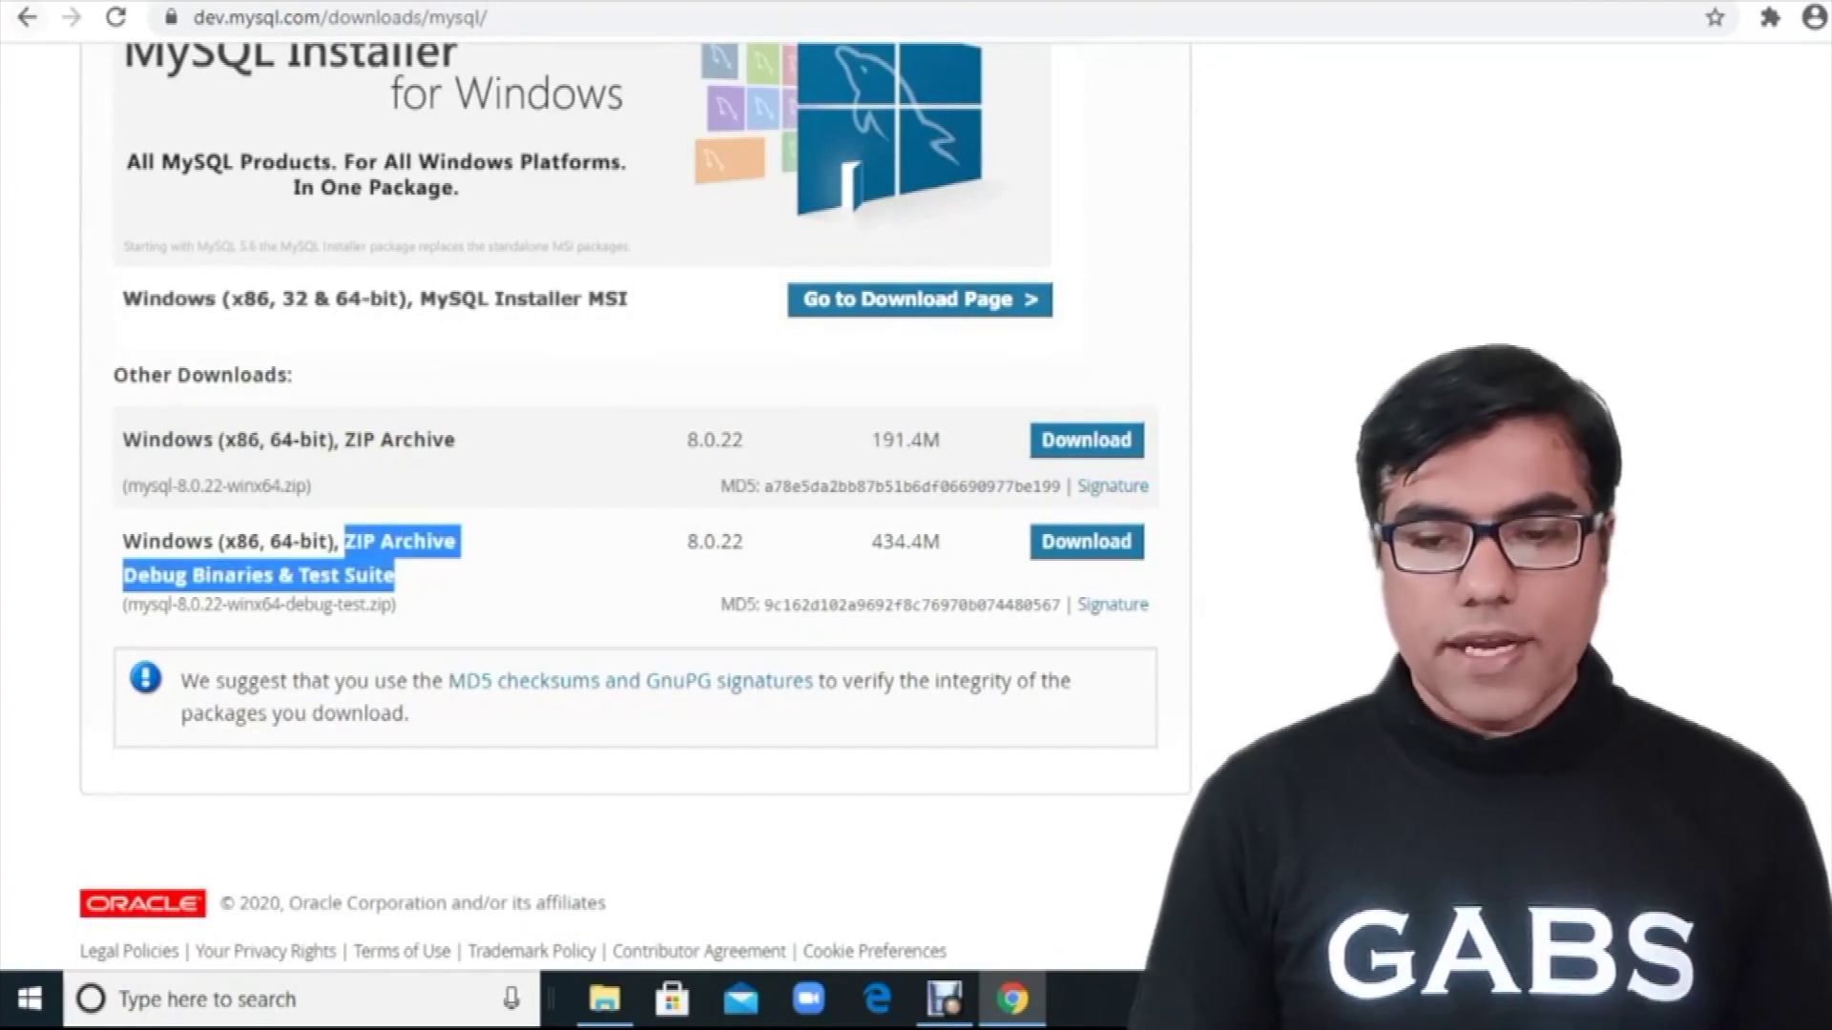
pyautogui.hotkey('alt', 'Left')
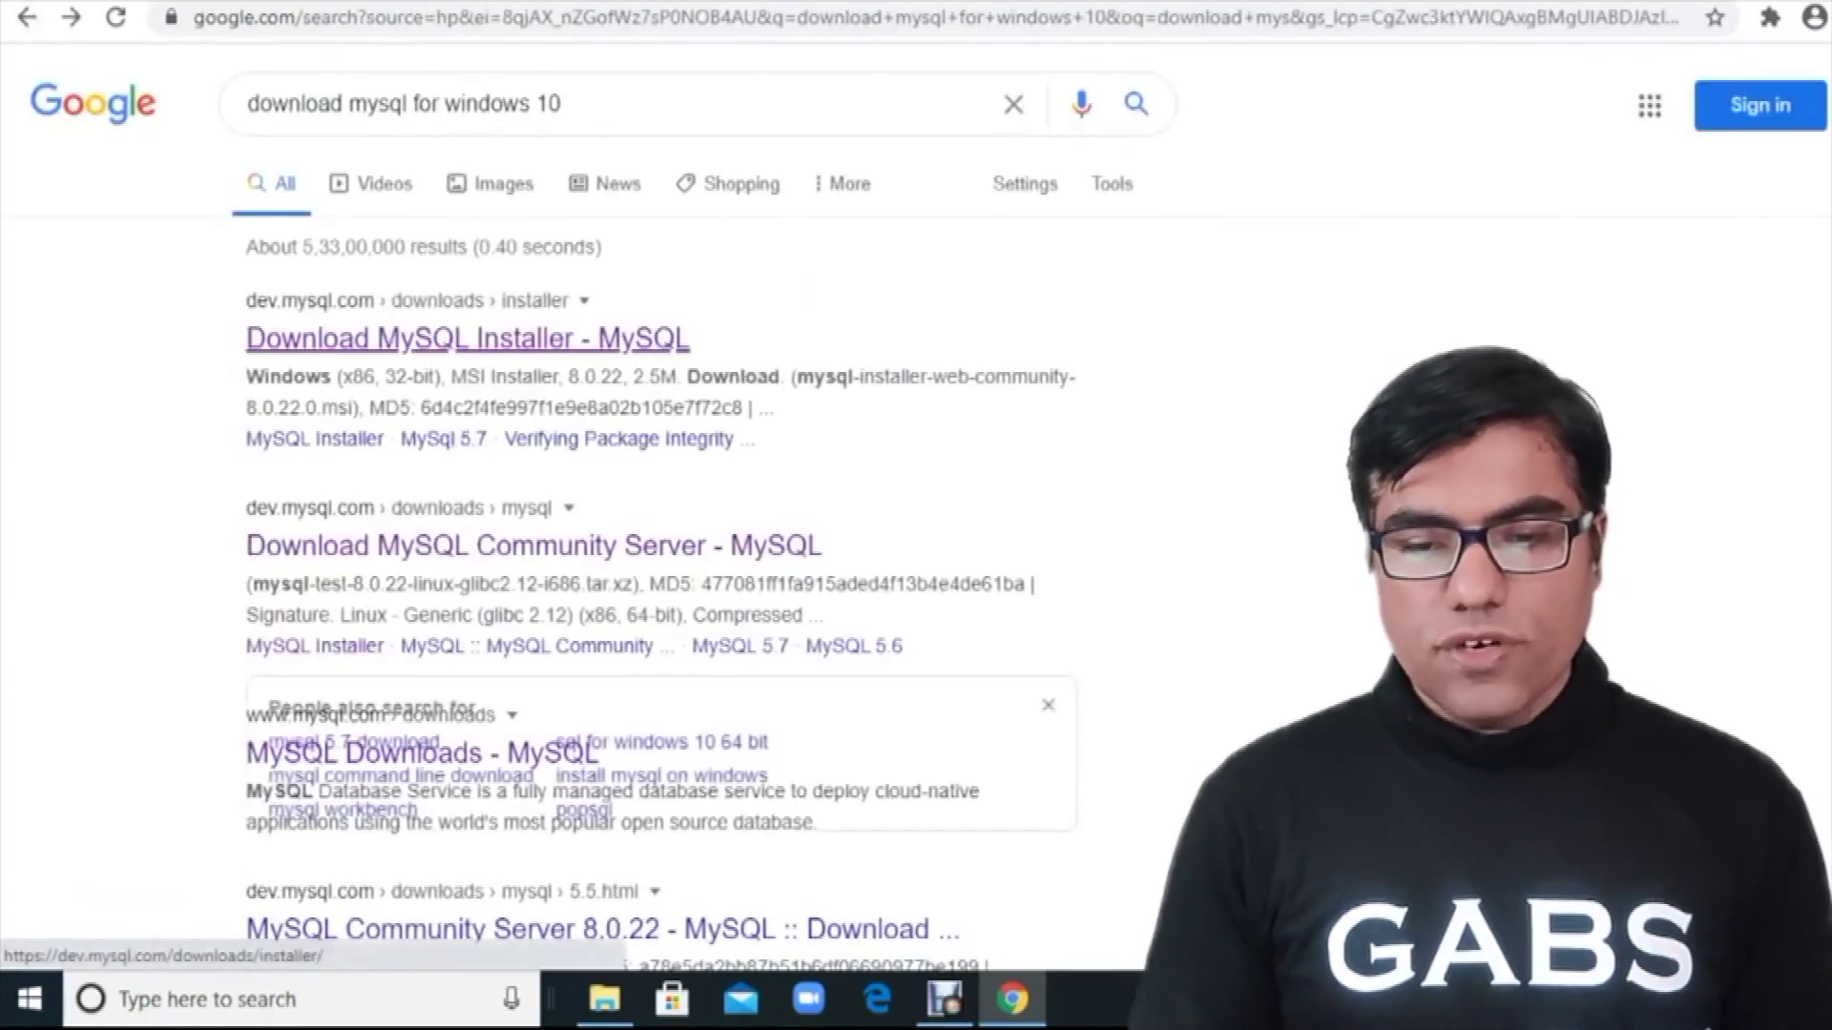
# - Download the 405.2M full MySQL Installer MSI without logging in
pyautogui.click(468, 339)
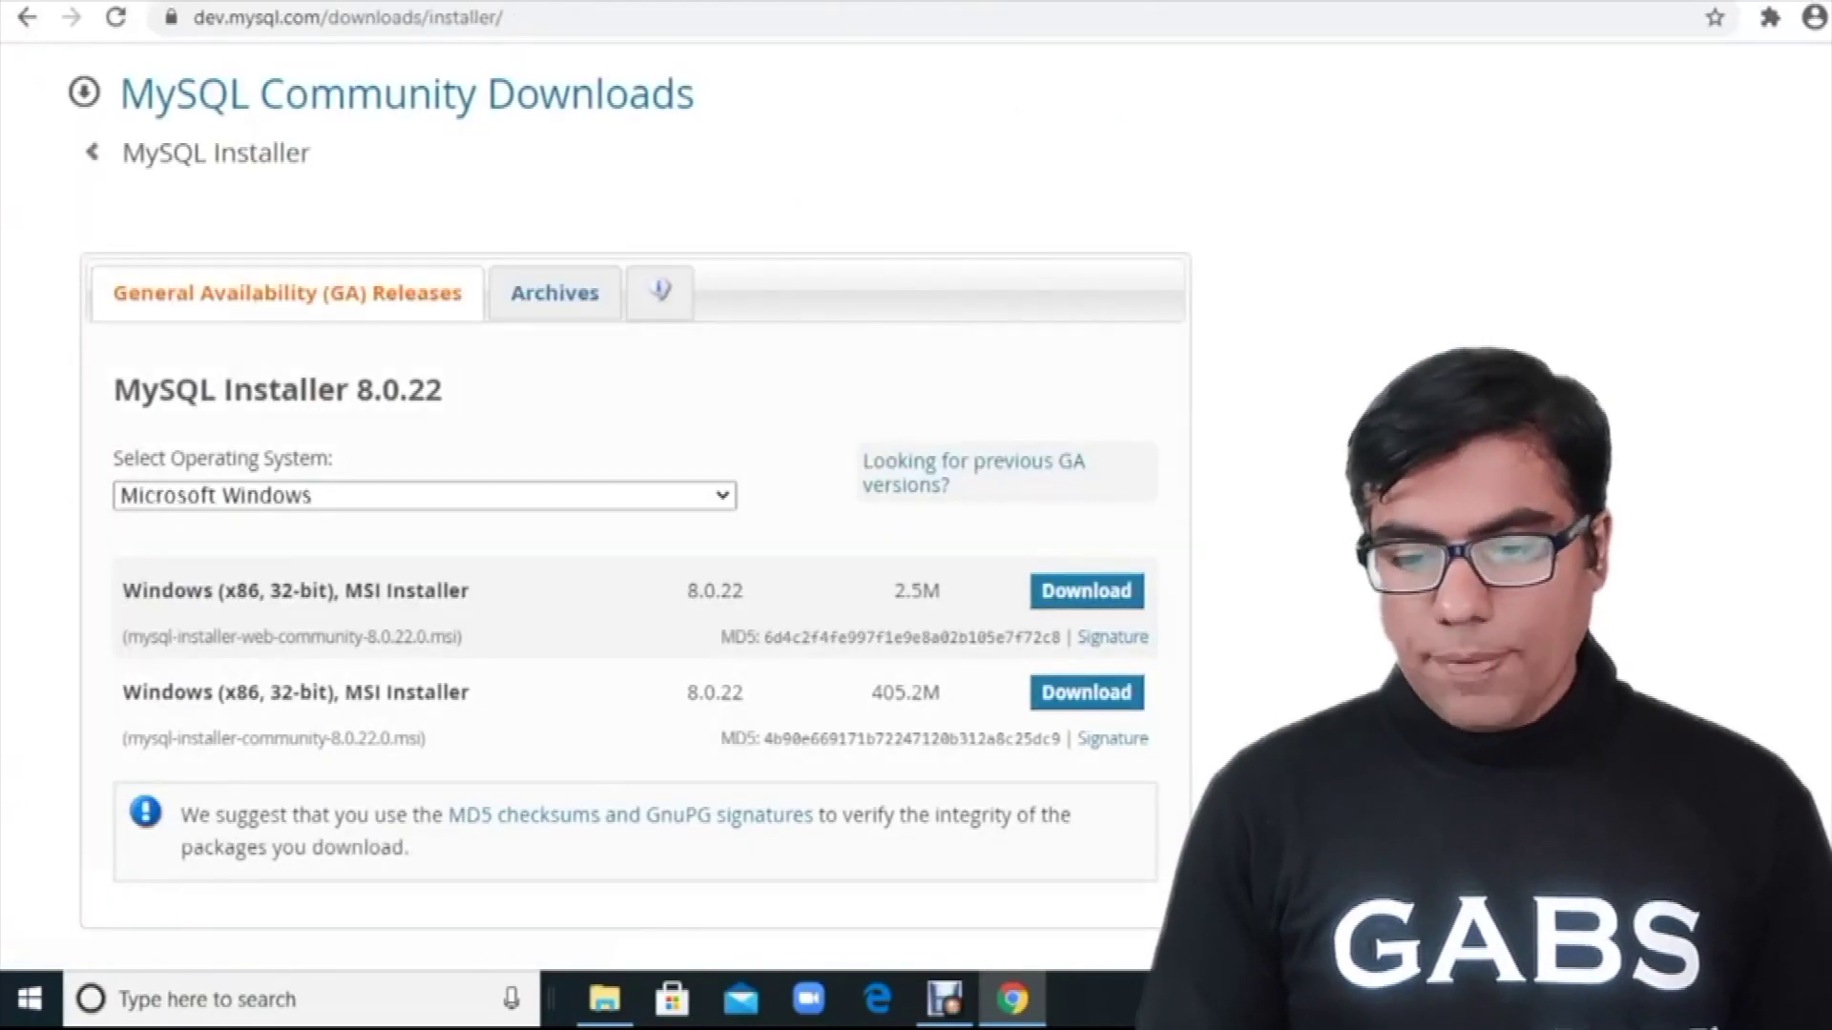
pyautogui.scroll(-1, 629, 572)
pyautogui.moveTo(344, 604); pyautogui.dragTo(469, 604)
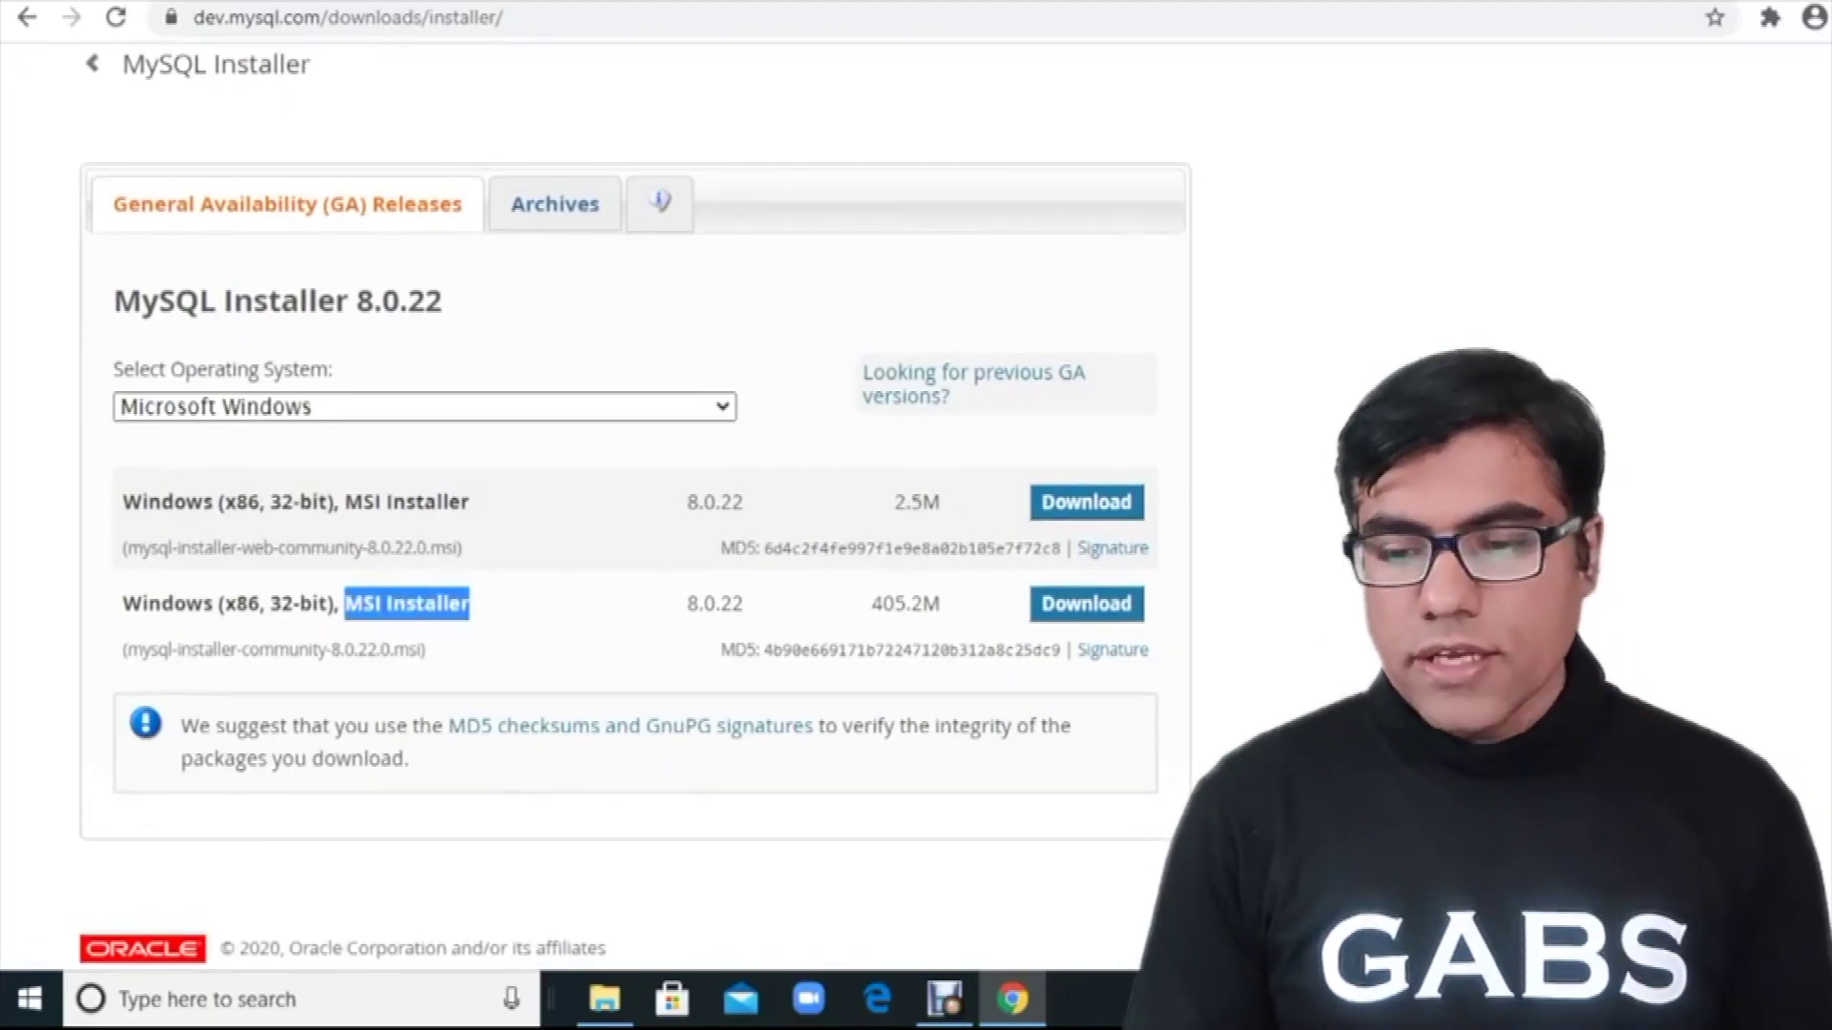
pyautogui.click(1086, 603)
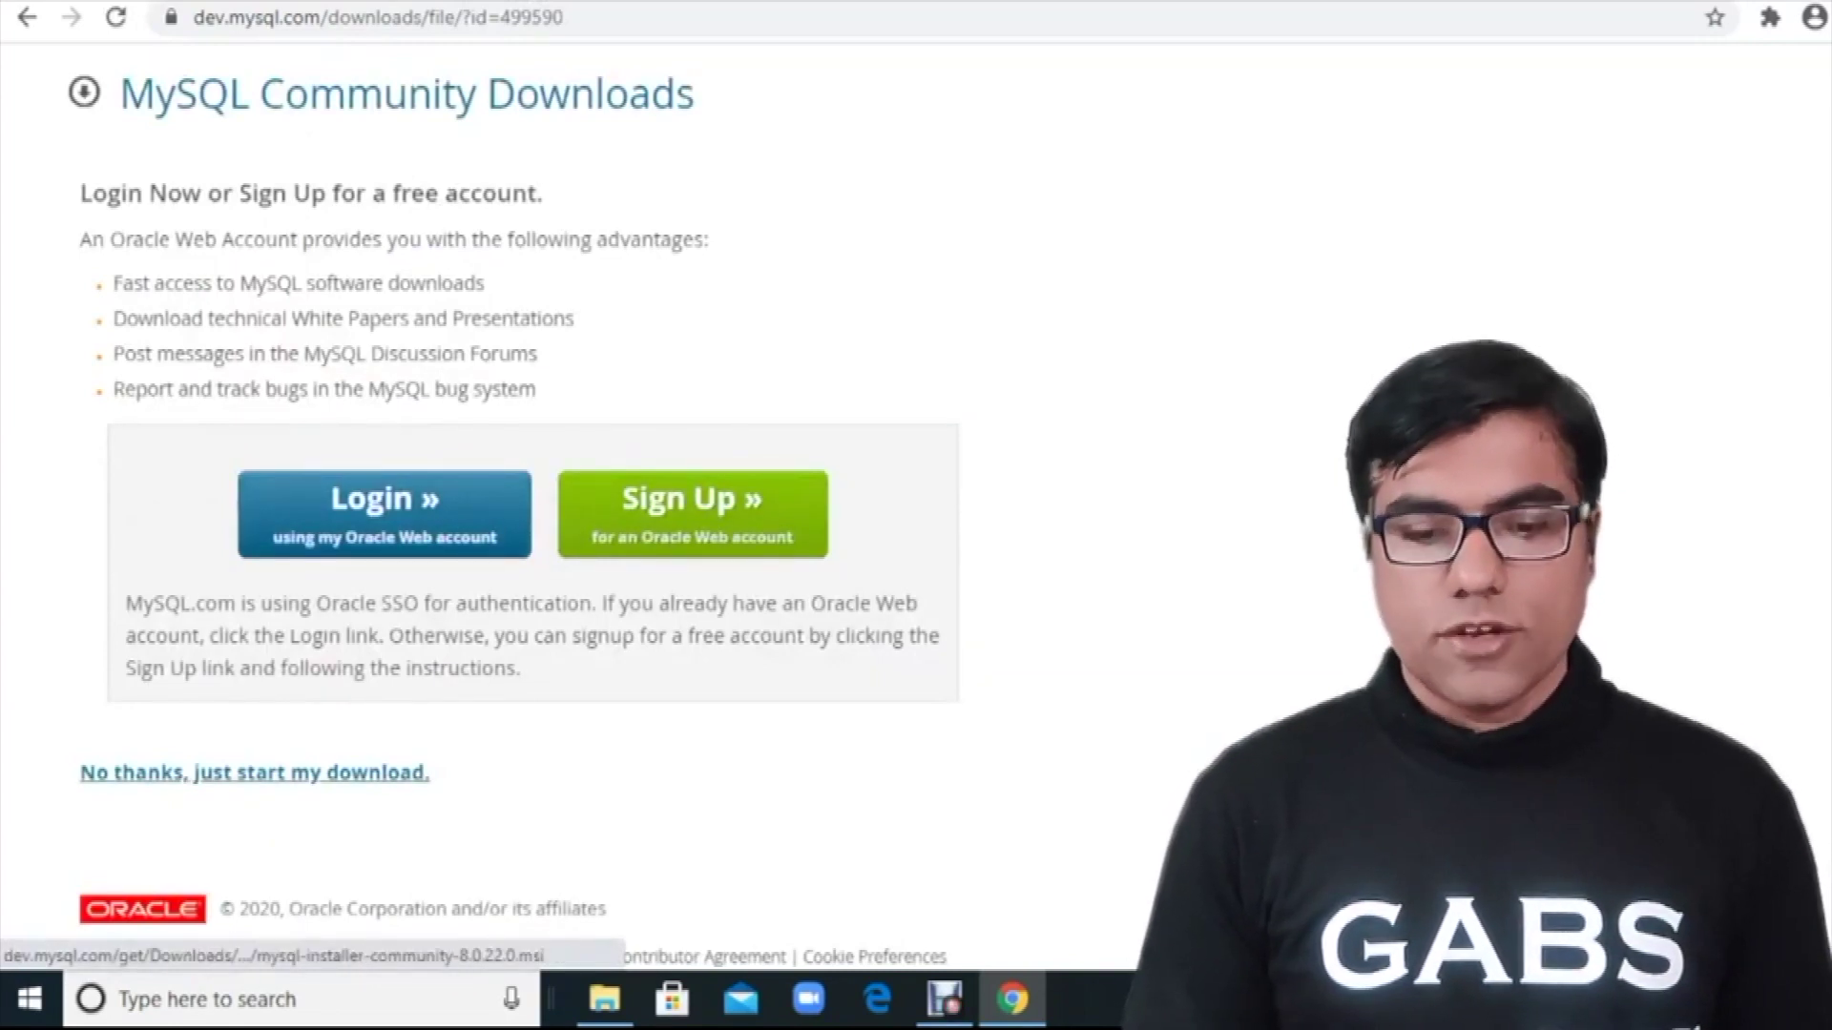
pyautogui.click(254, 773)
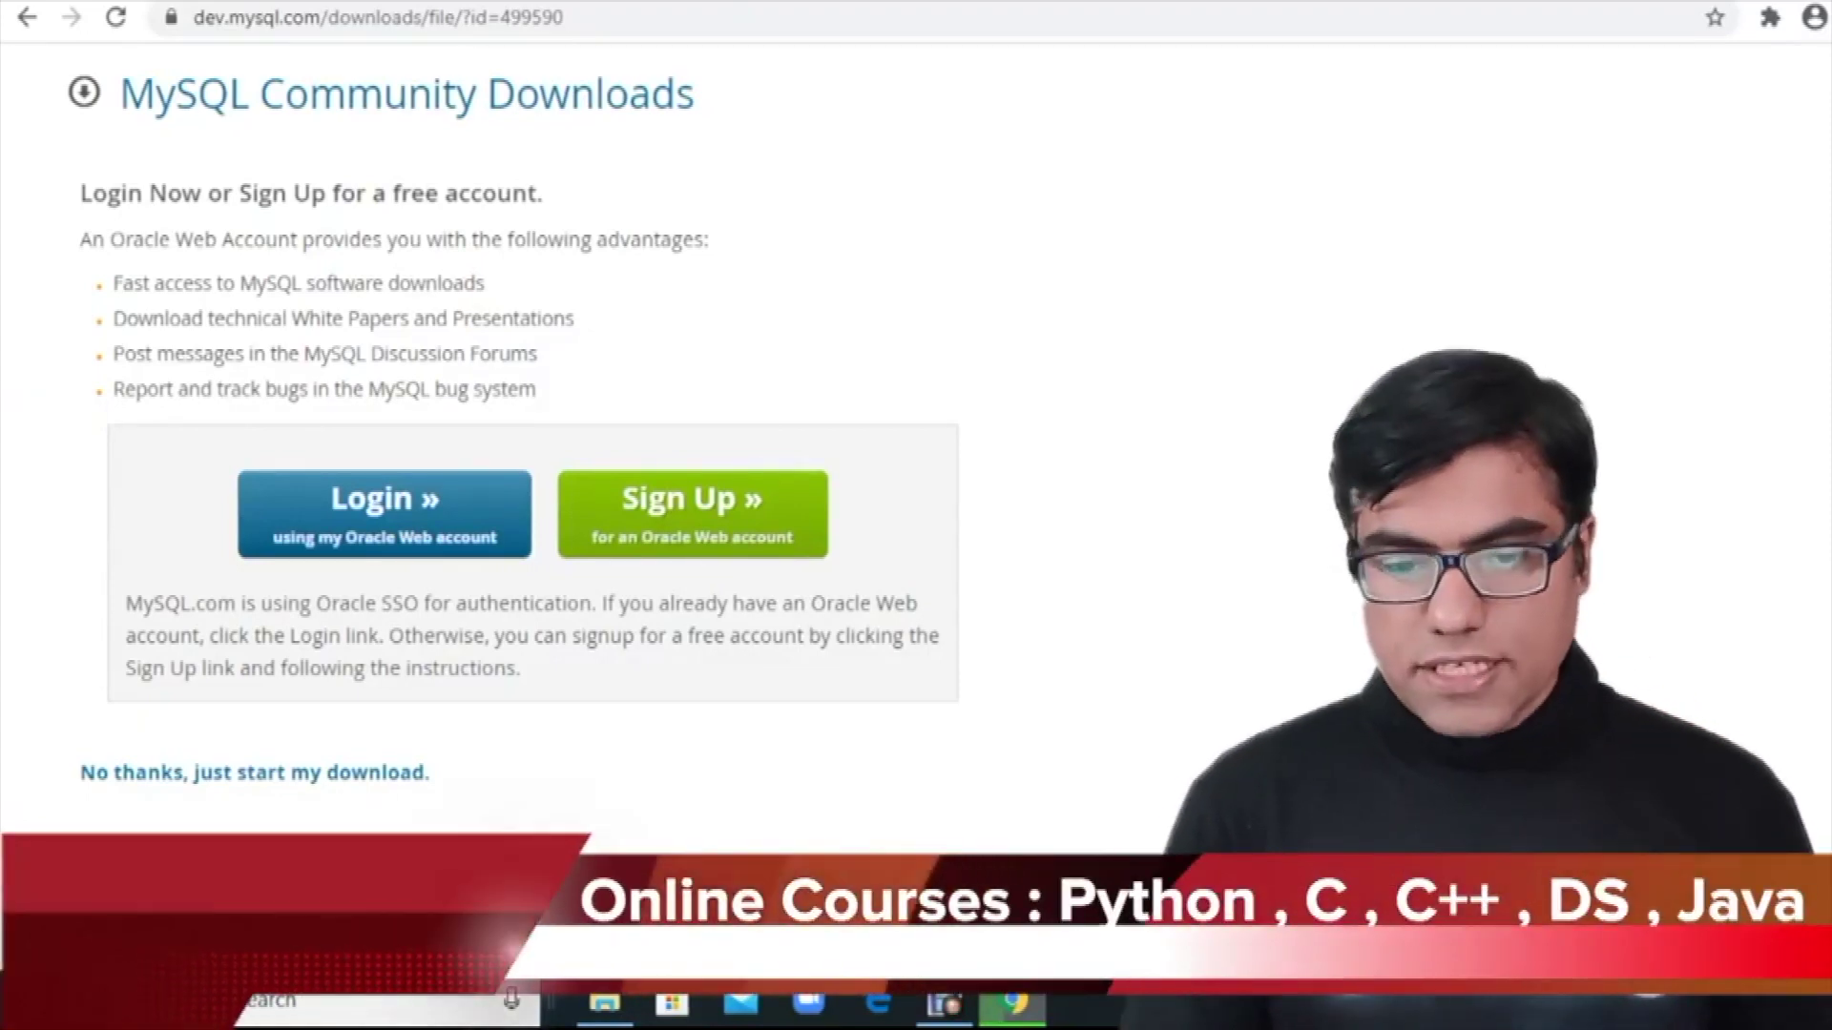
# - Check the installer download's progress, then return to the MySQL Installer page
pyautogui.scroll(-2, 915, 515)
pyautogui.hotkey('ctrl', 'j')
pyautogui.hotkey('ctrl', 'w')
pyautogui.scroll(2, 520, 429)
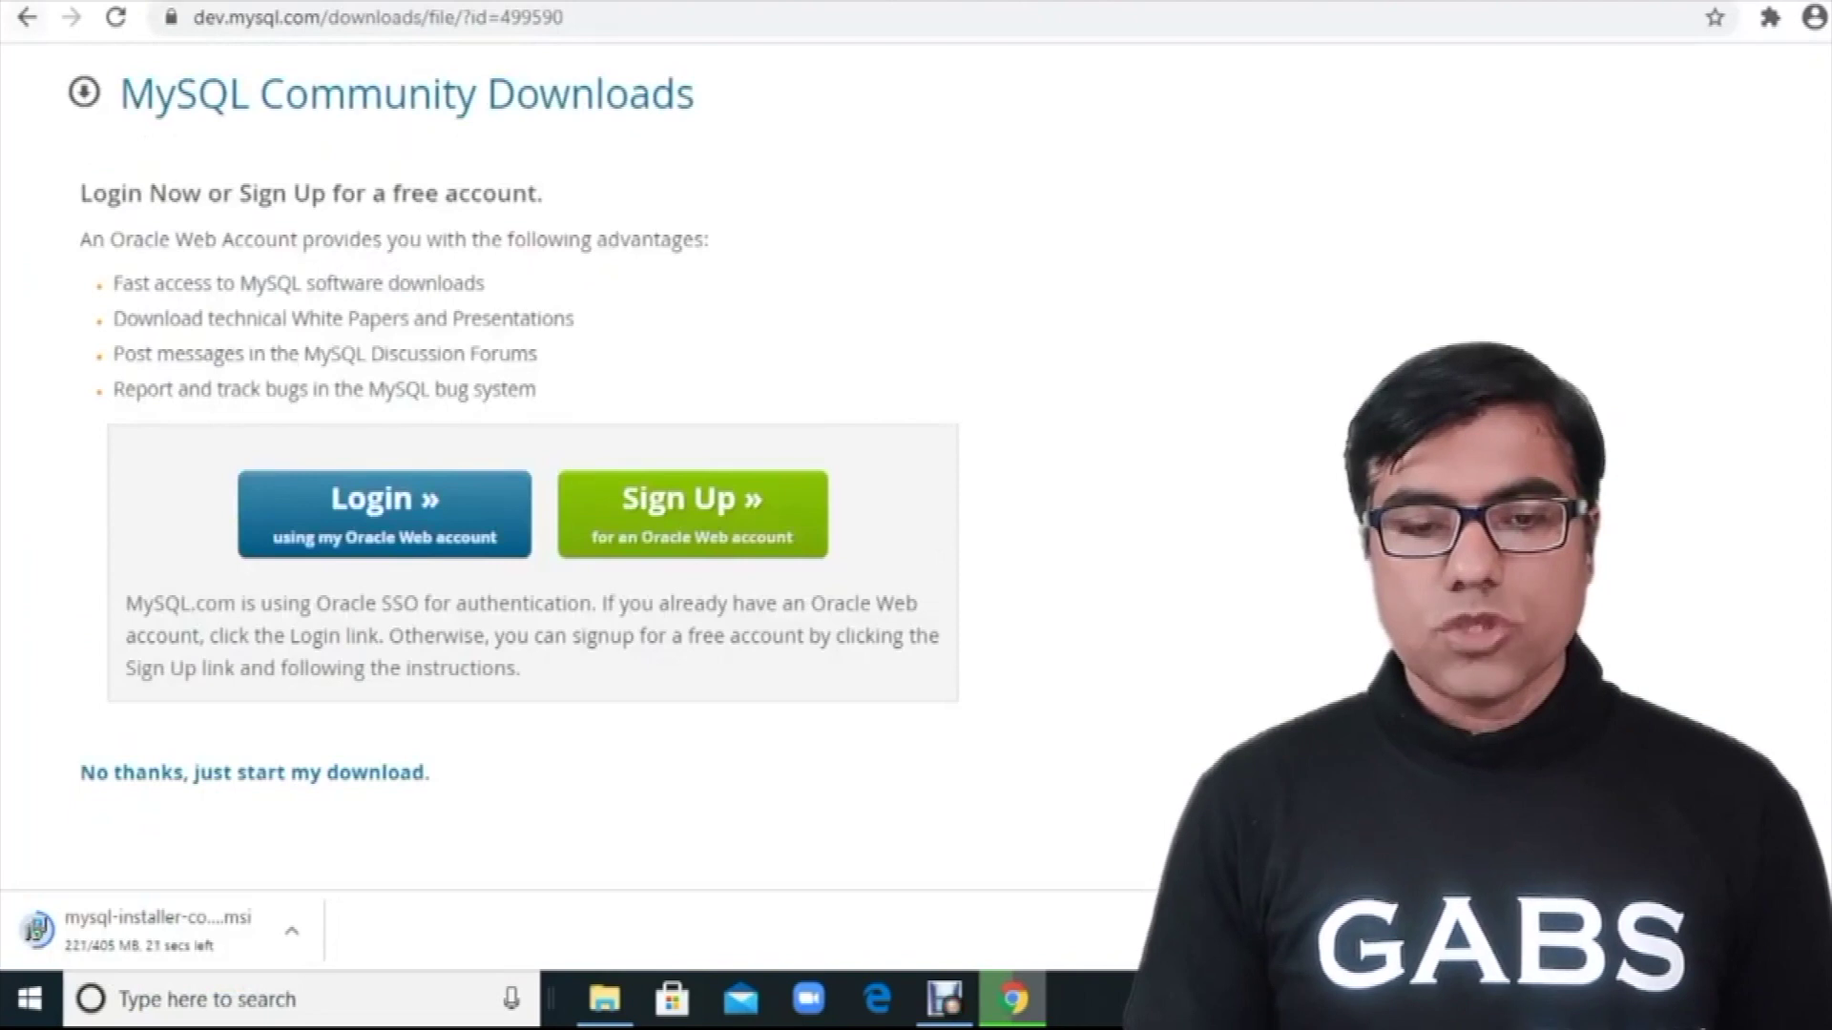
pyautogui.hotkey('alt', 'Left')
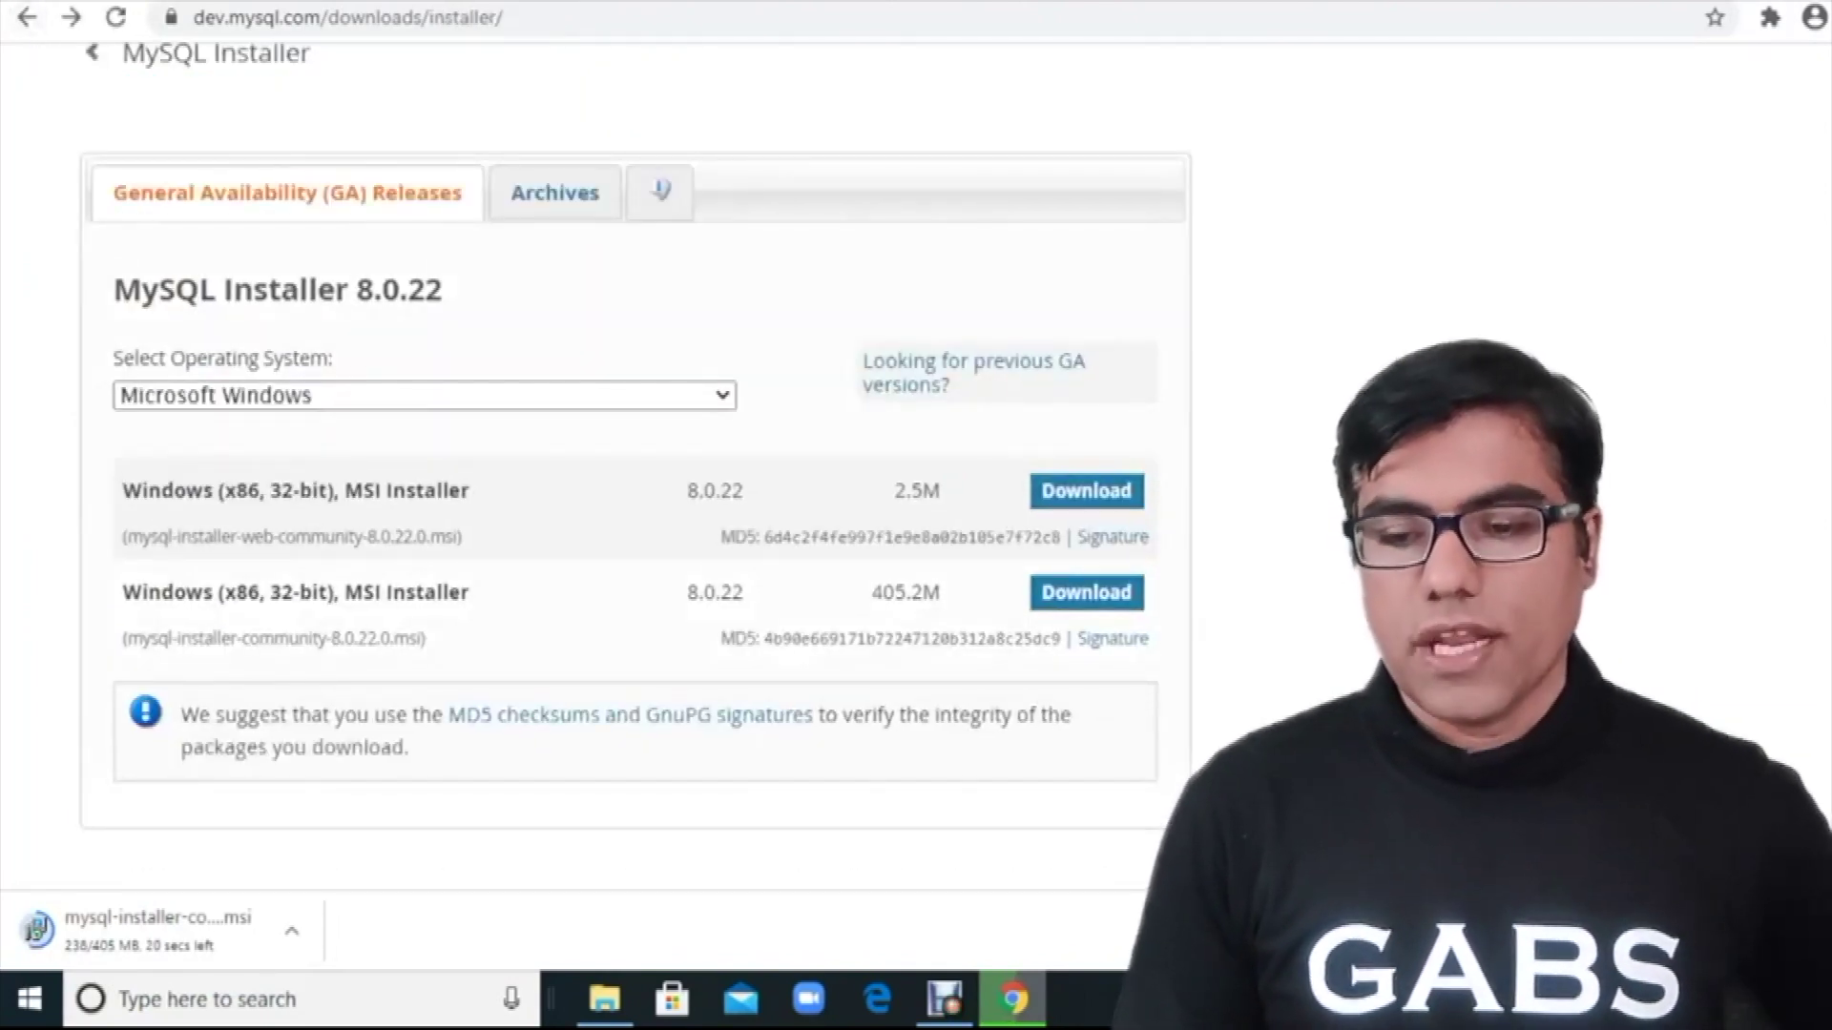
# - Compare the 405 MB size and web-community vs community file names, then view the downloads list
pyautogui.moveTo(871, 592); pyautogui.dragTo(907, 593)
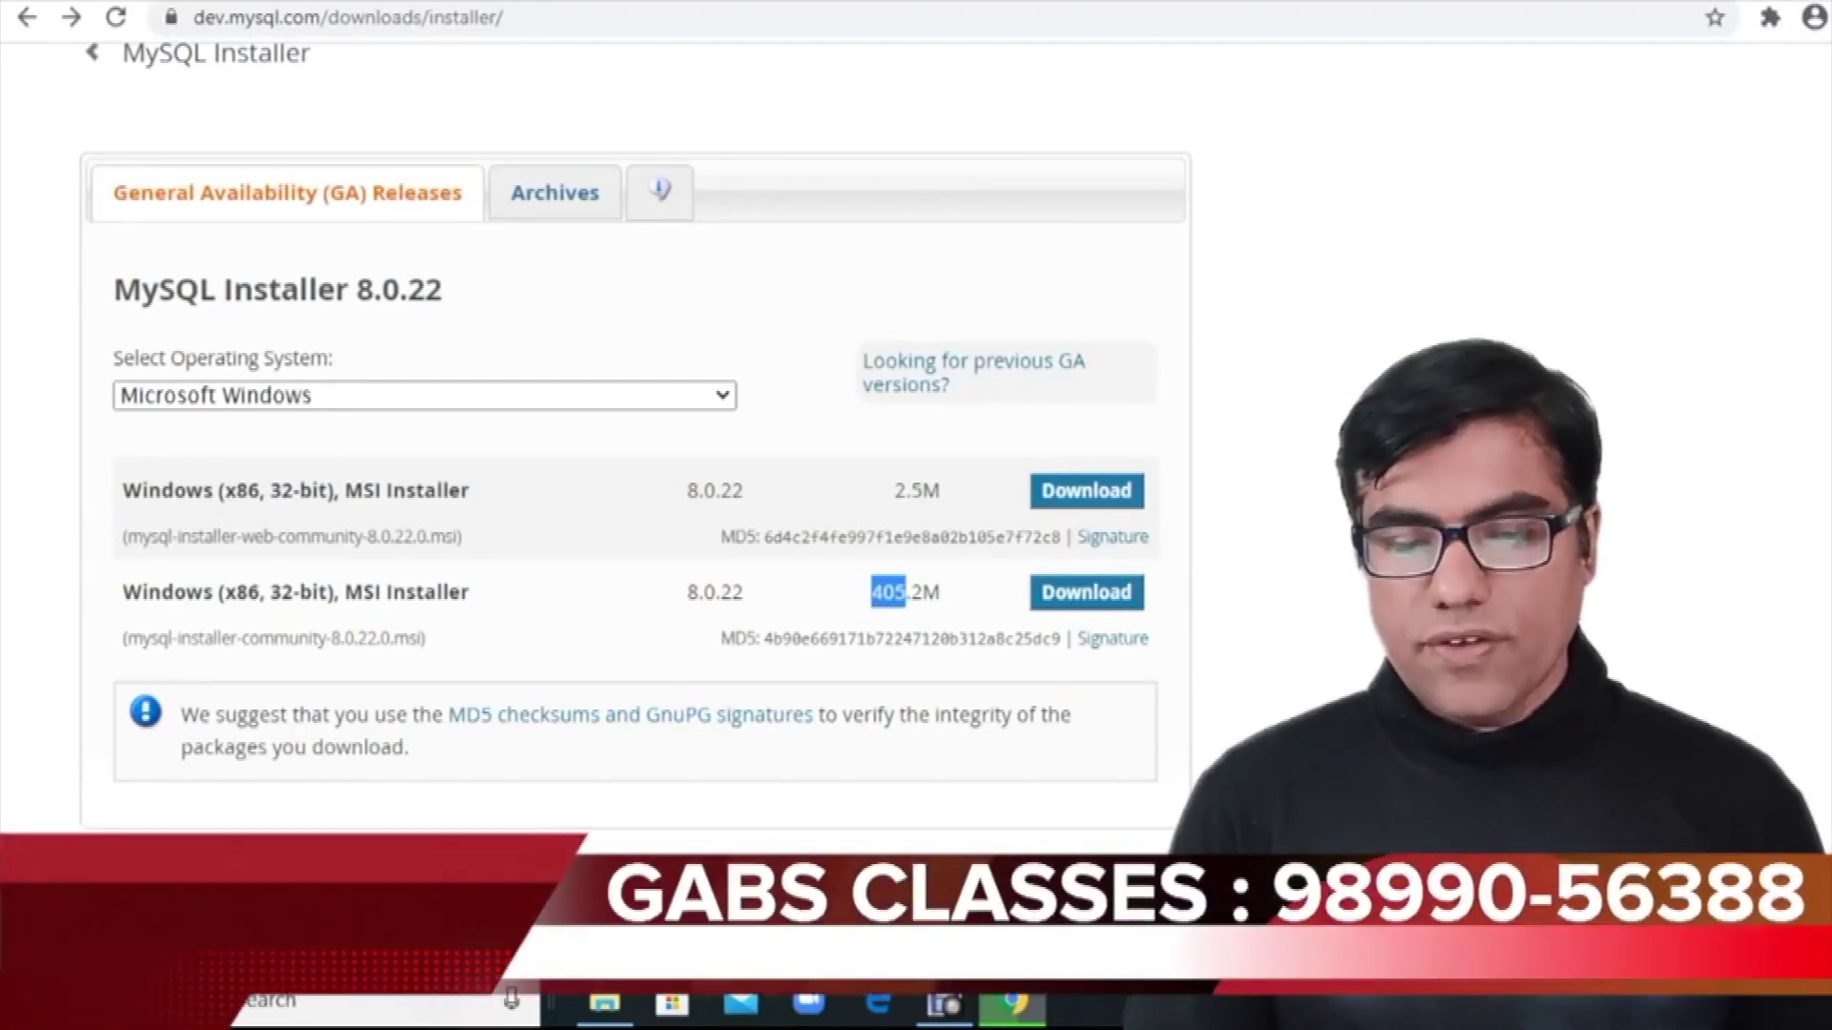
pyautogui.click(906, 592)
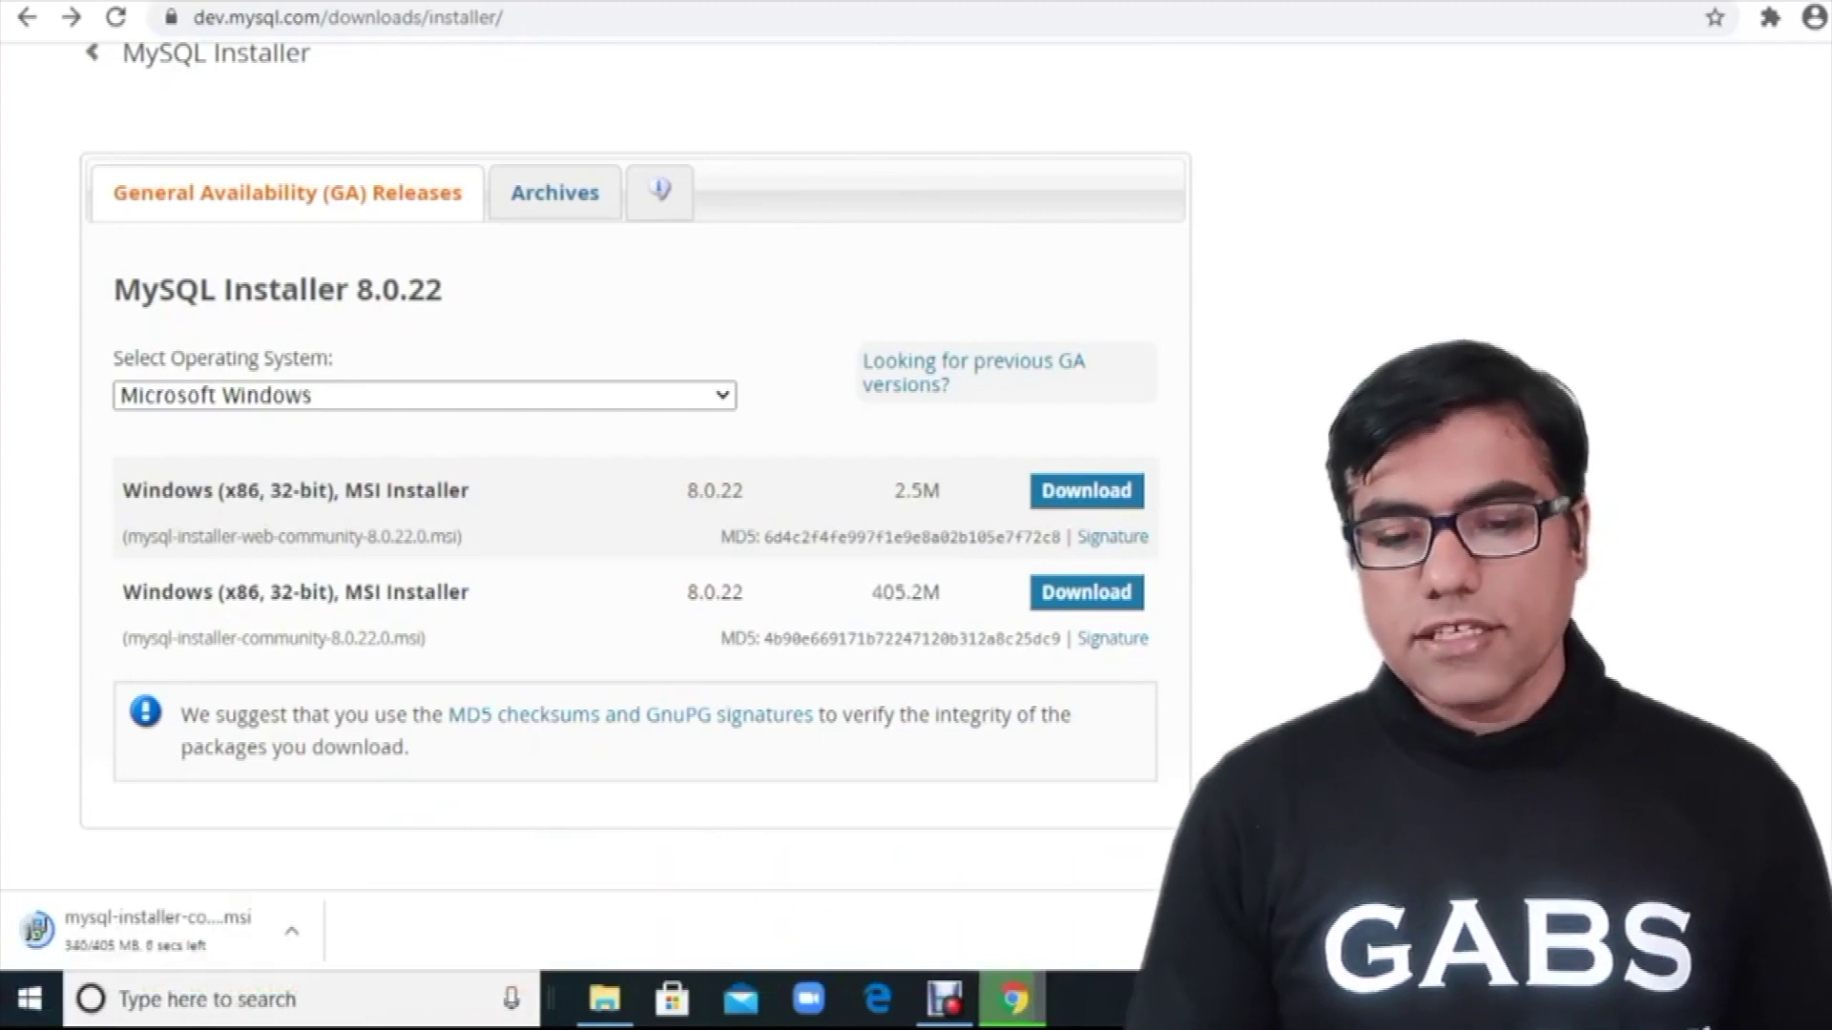
pyautogui.moveTo(238, 536); pyautogui.dragTo(354, 536)
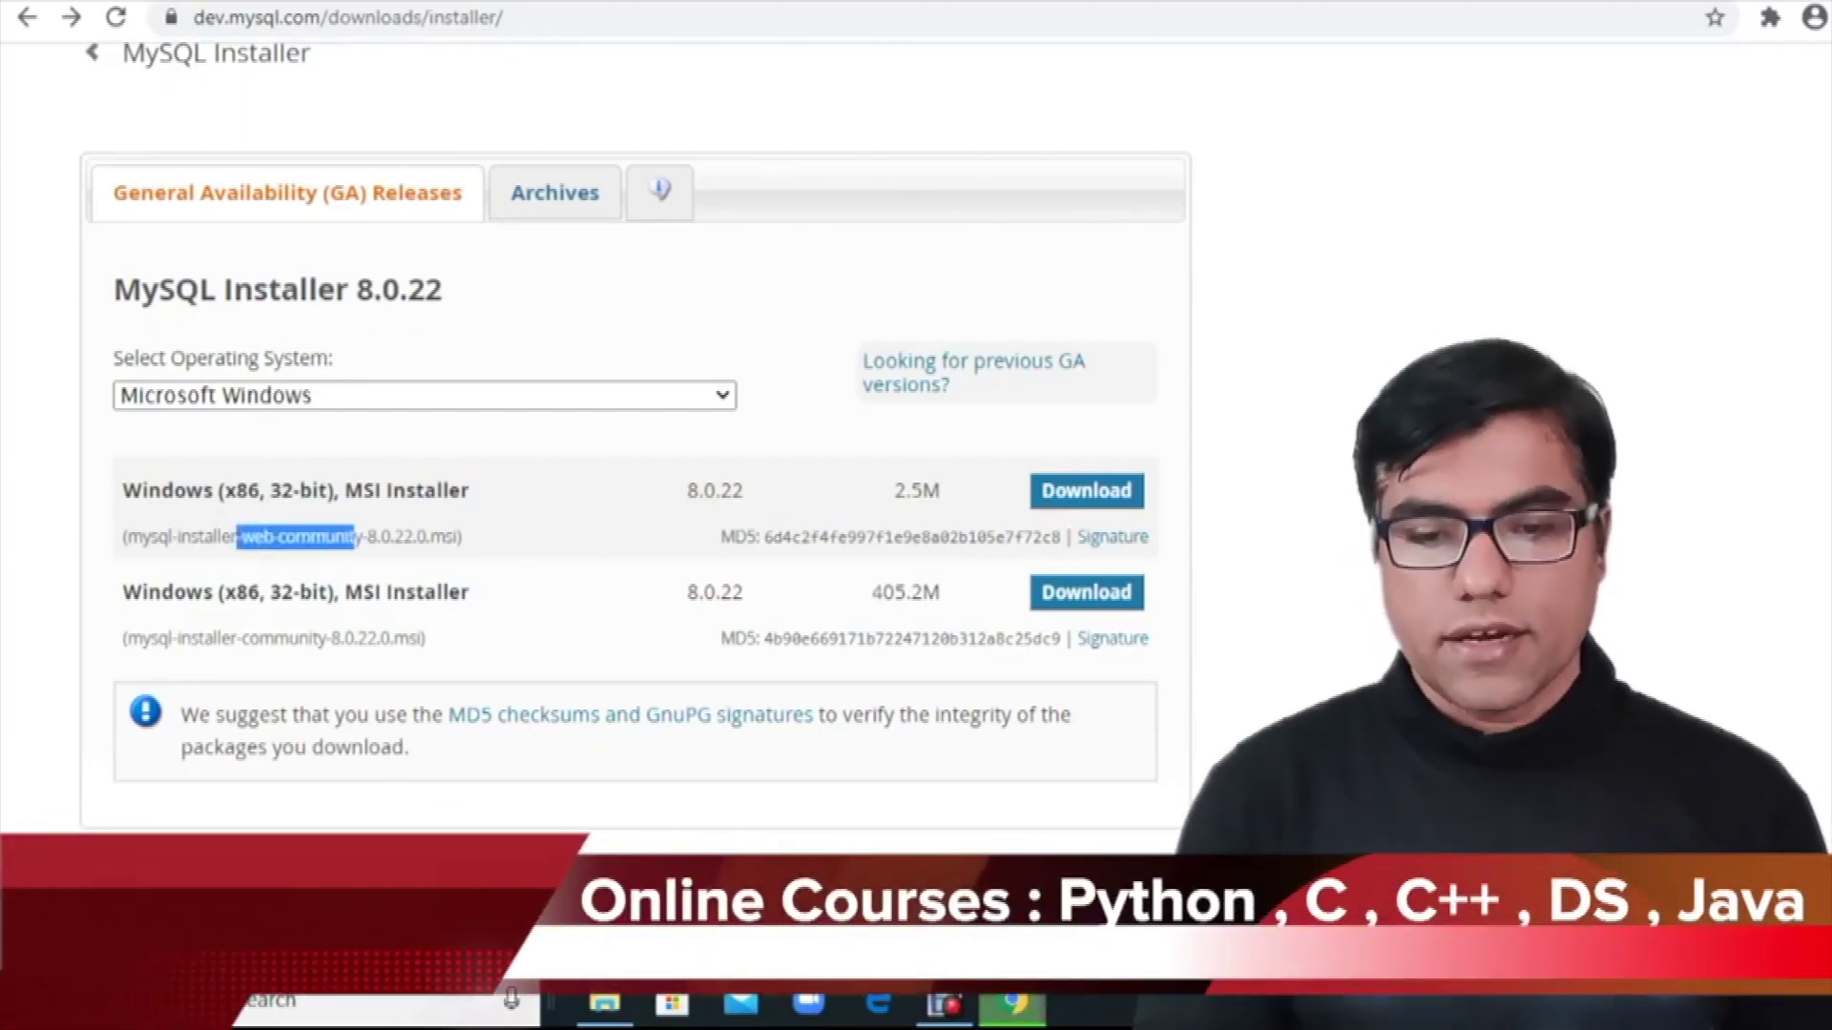
pyautogui.moveTo(242, 638); pyautogui.dragTo(311, 638)
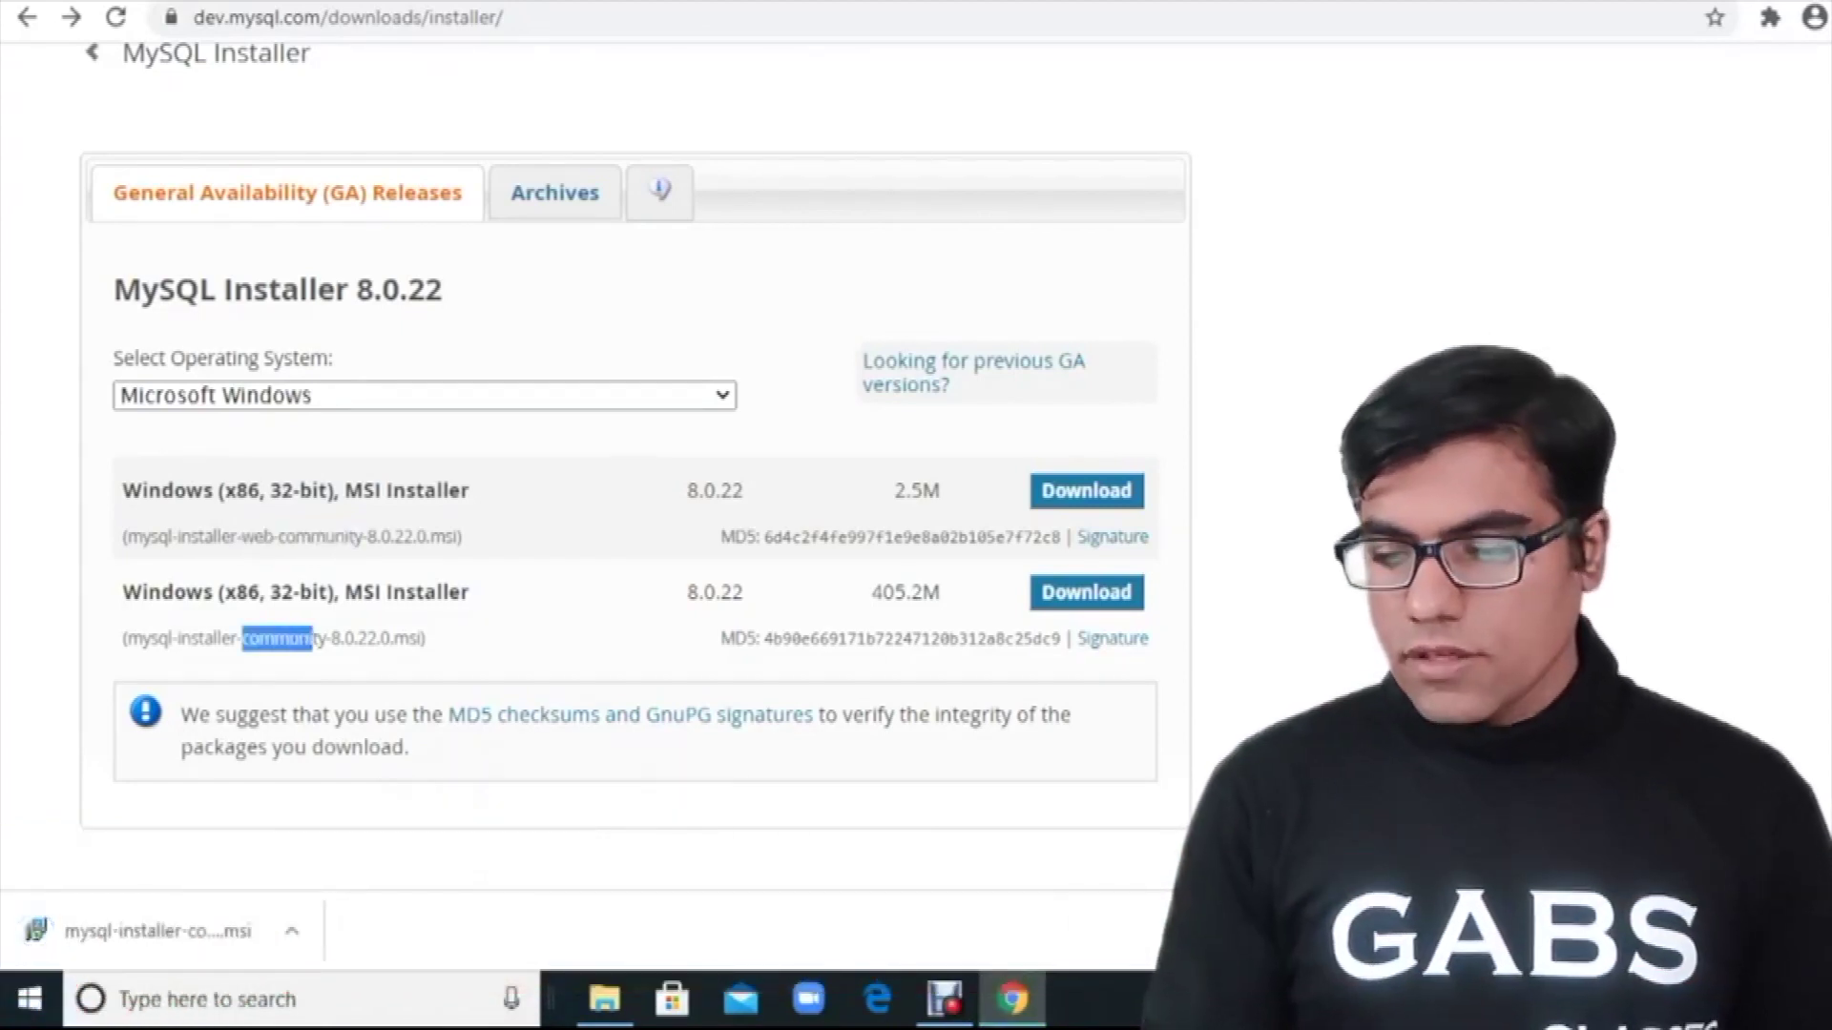
pyautogui.hotkey('ctrl', 'j')
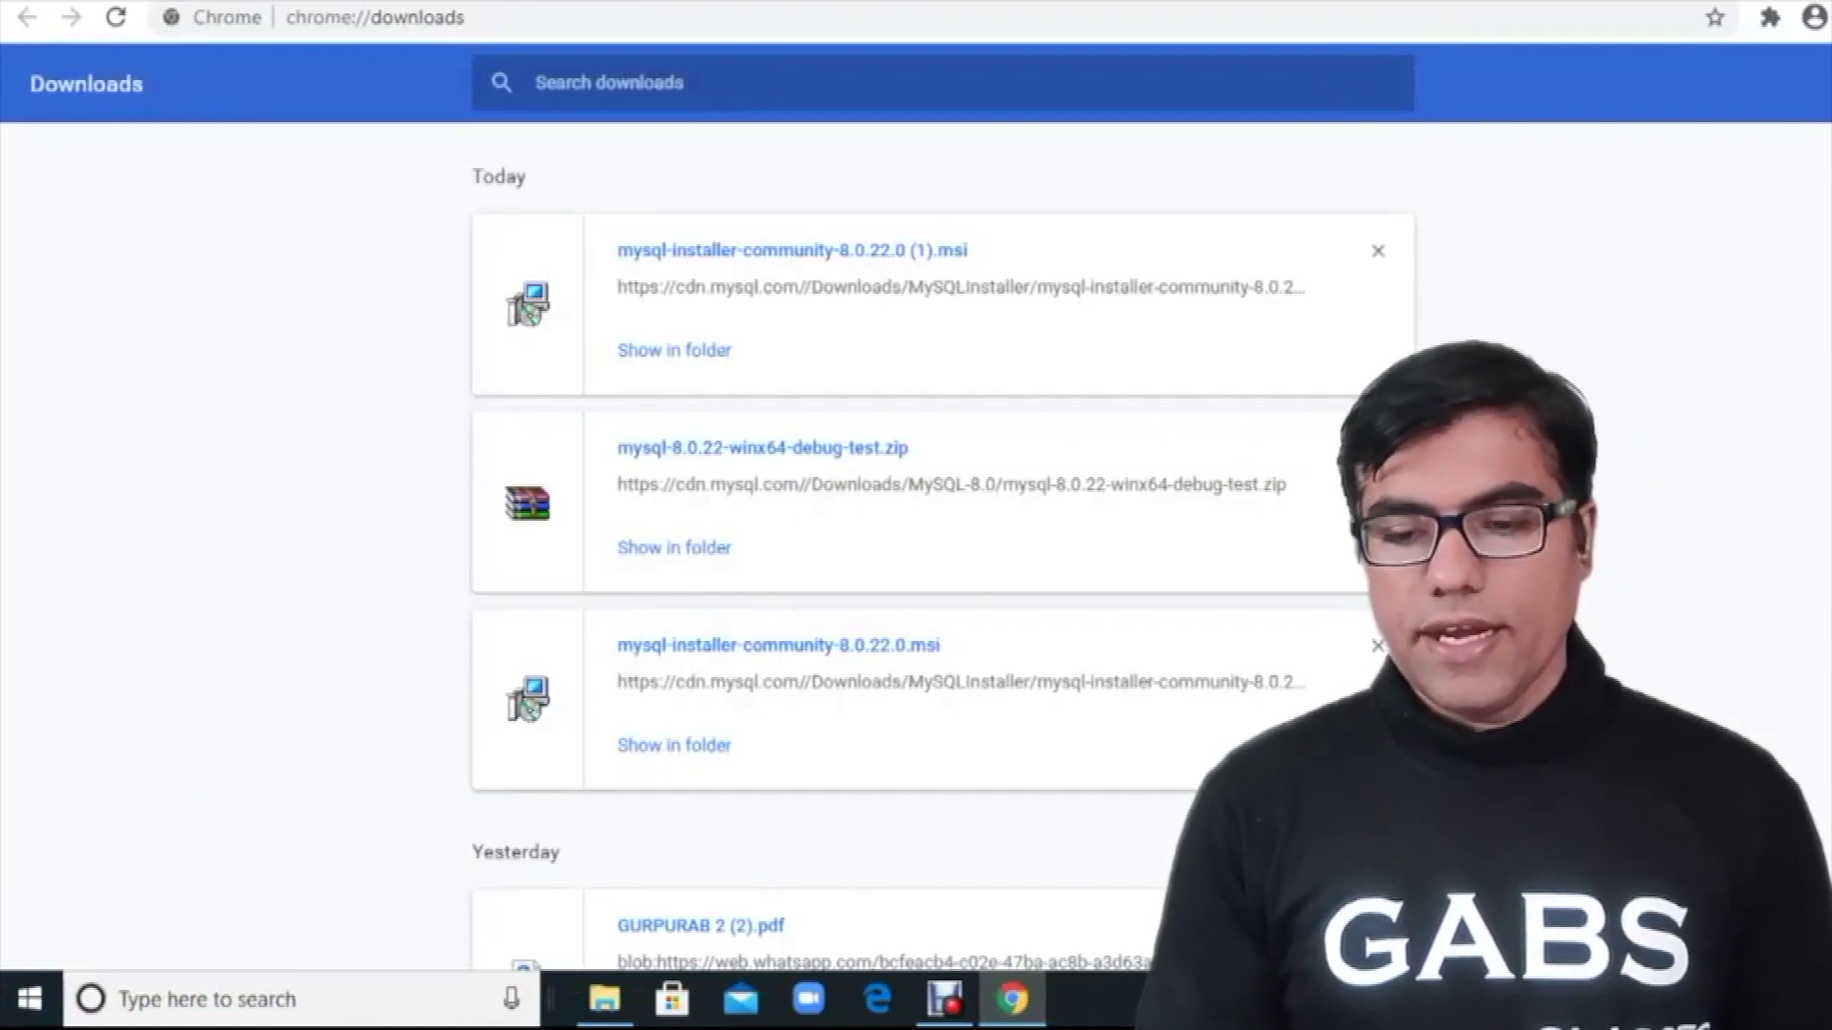
# - Locate mysql-installer-community-8.0.22.0 (1) in the Downloads folder and launch it
pyautogui.click(673, 349)
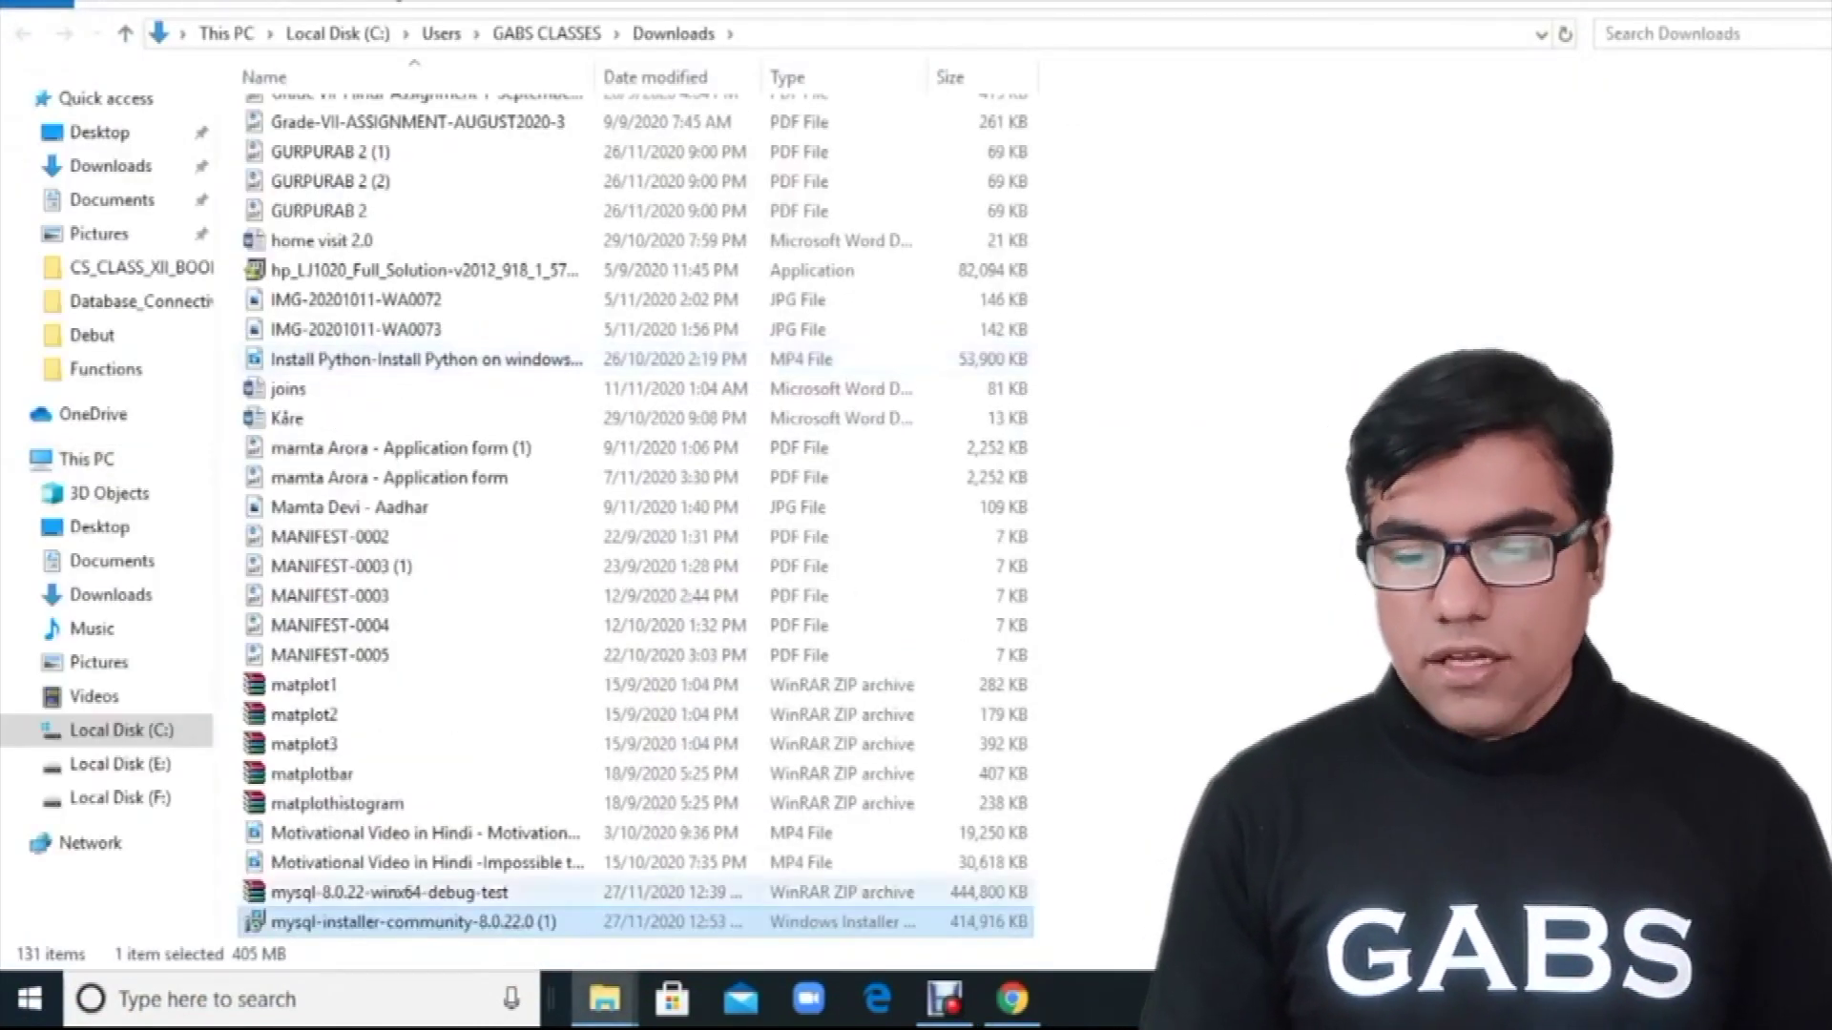
pyautogui.scroll(-3, 410, 892)
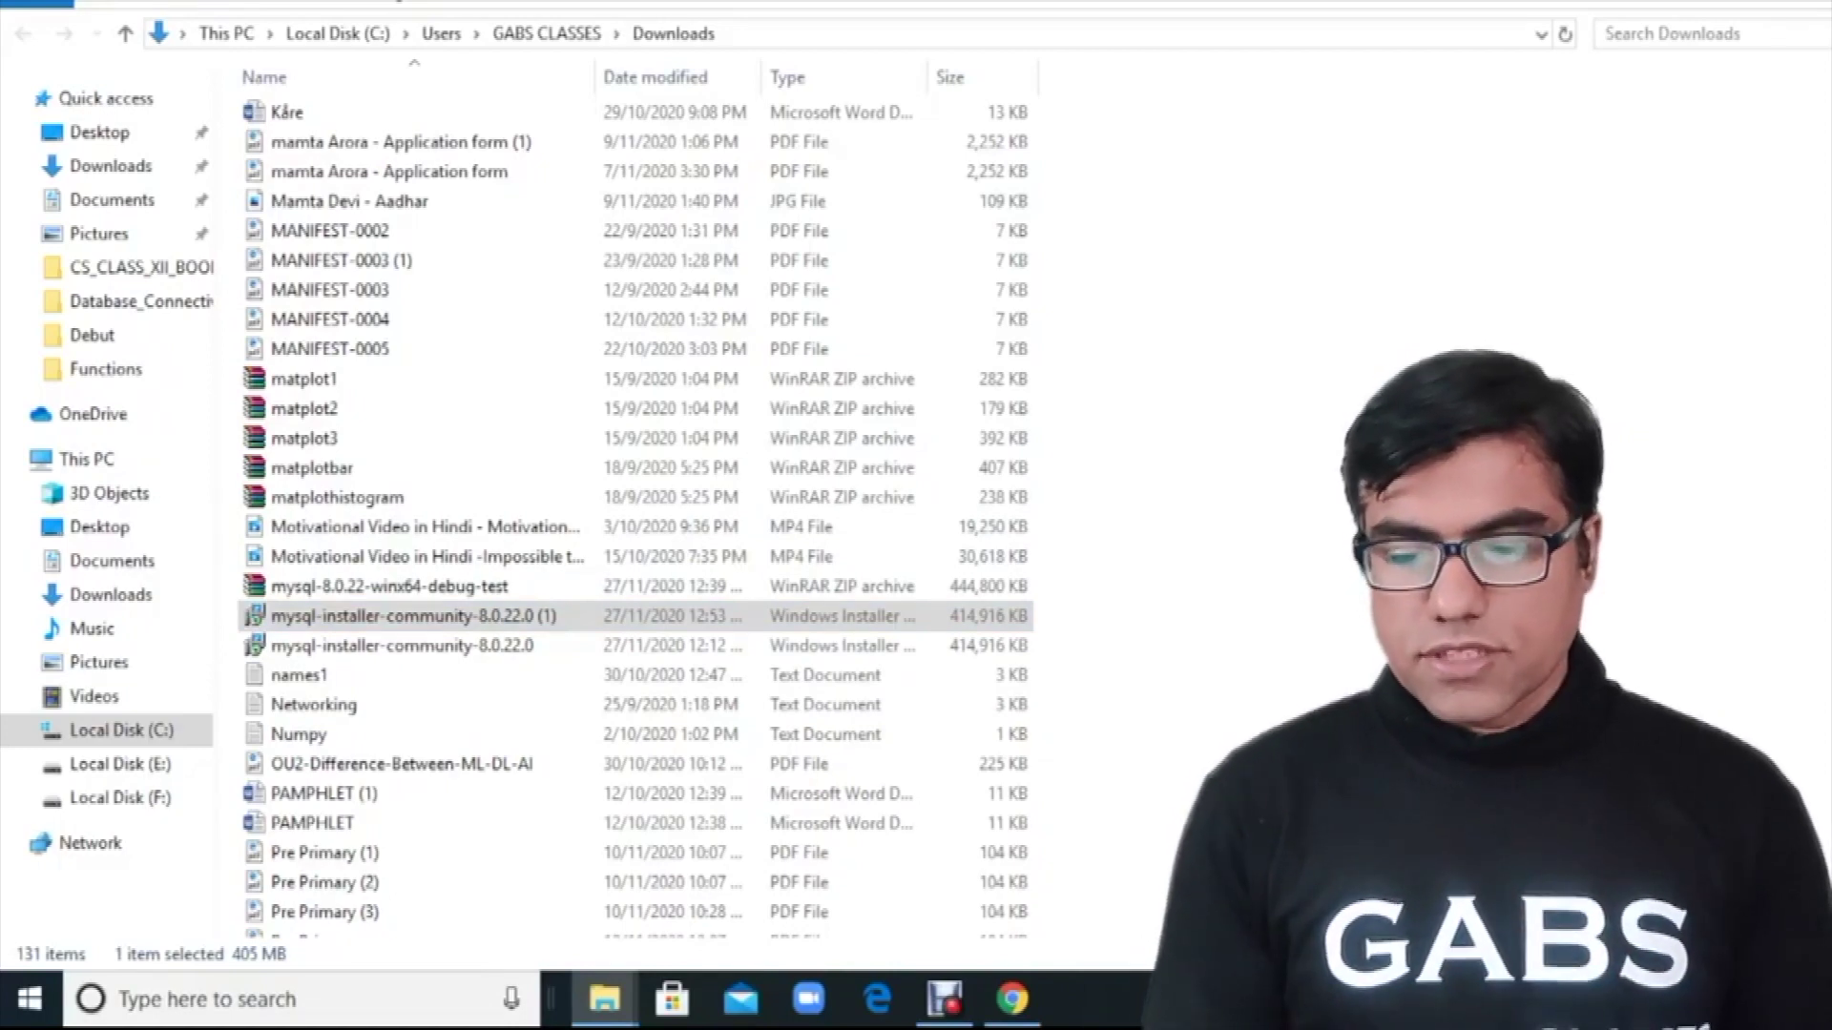
pyautogui.hotkey('alt', 'Tab')
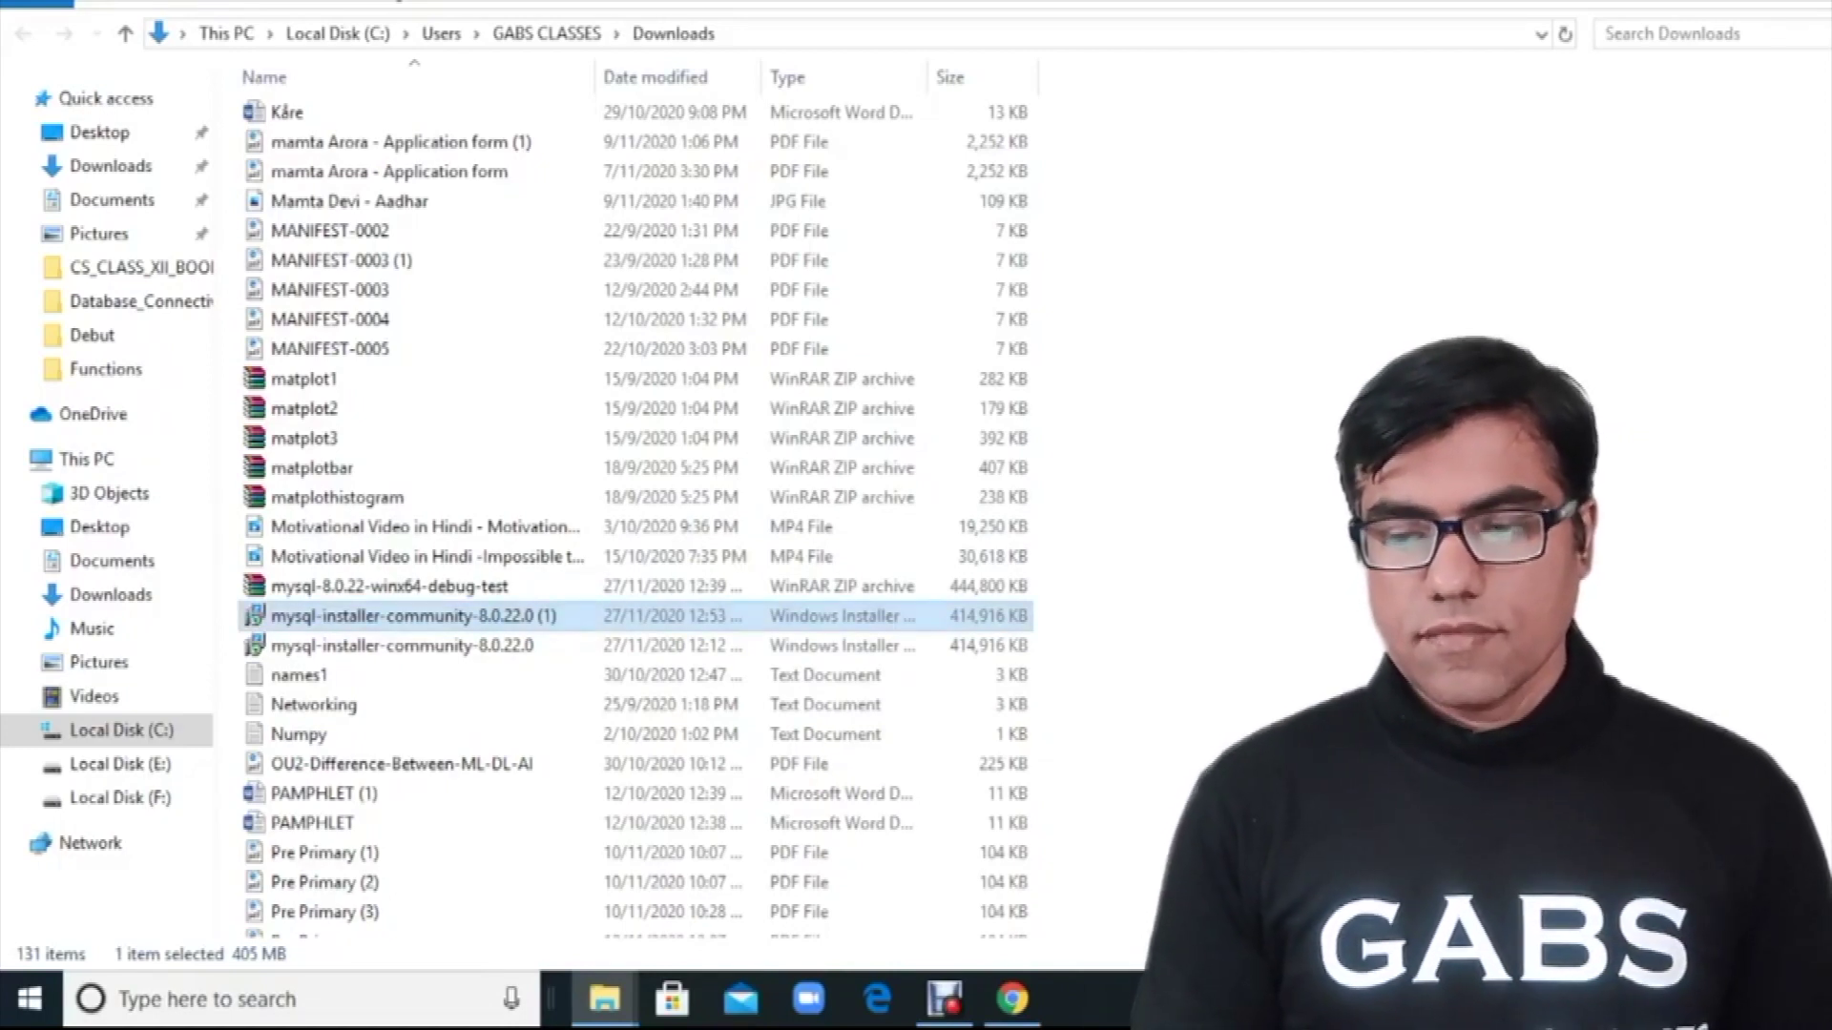
pyautogui.press('Return')
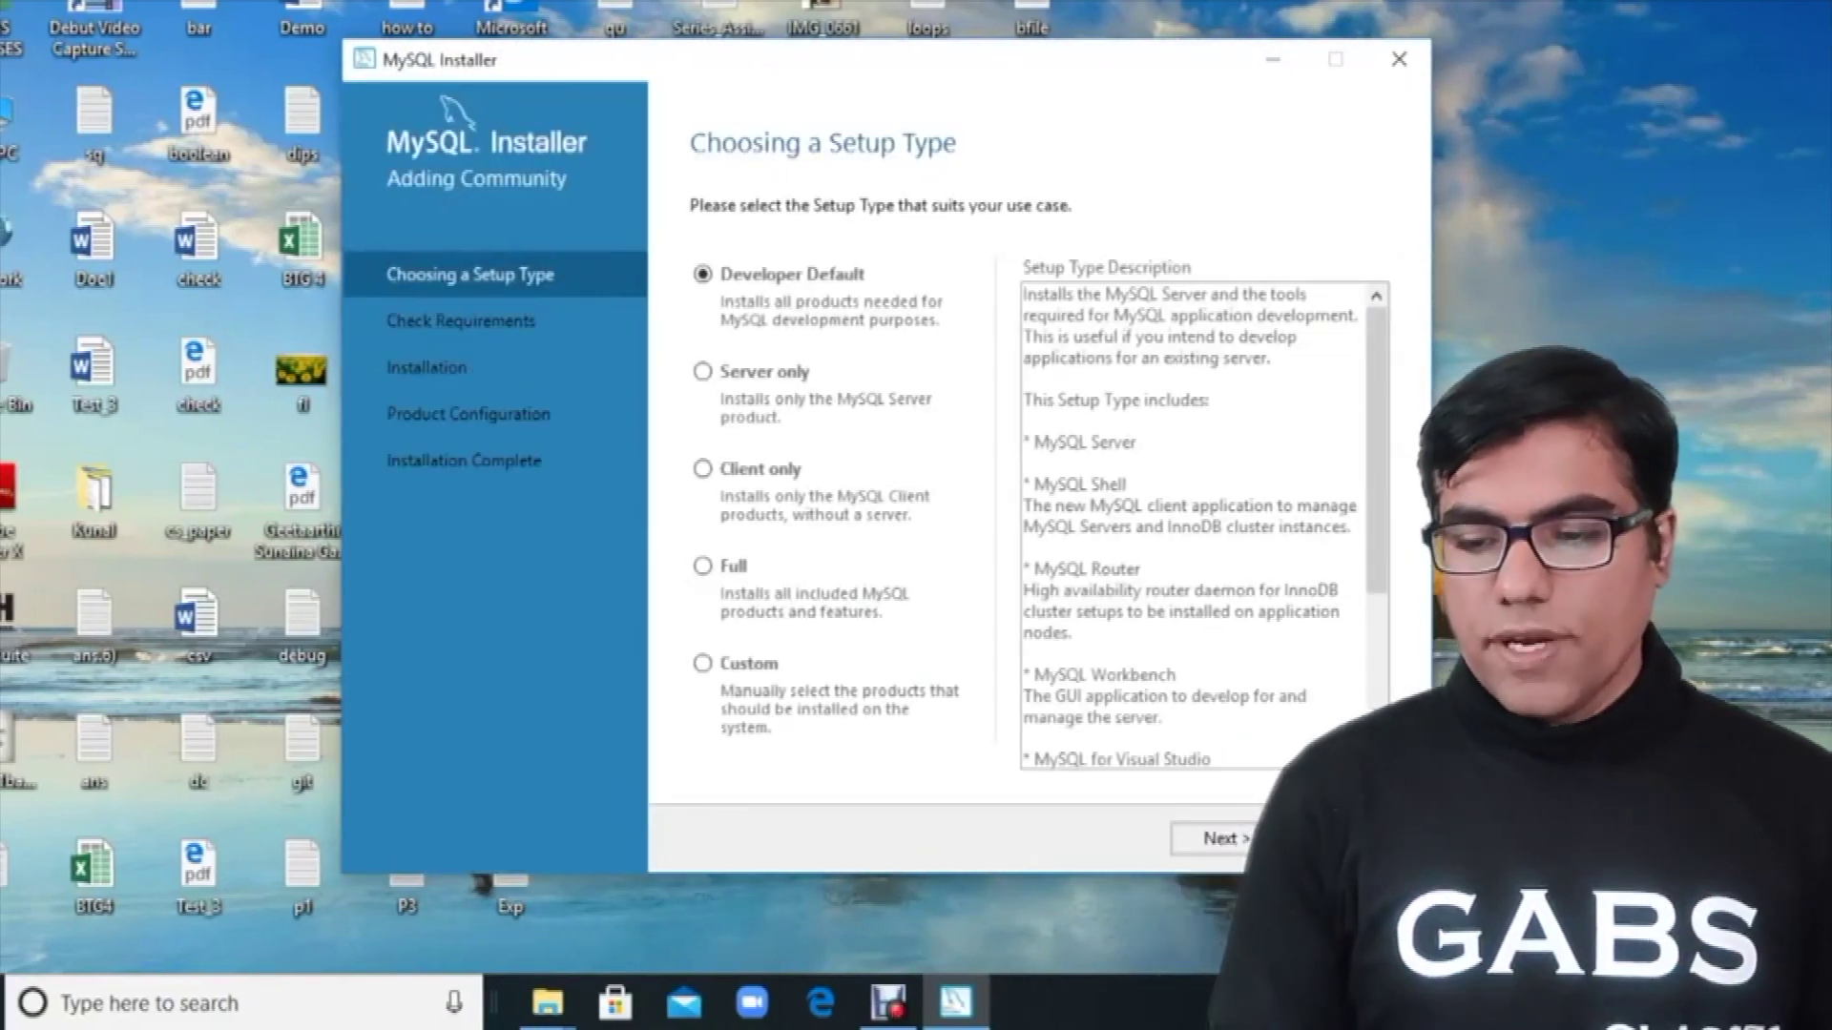
# - Continue with Developer Default and execute the requirement install for the Visual C++ 2015-2019 Redistributable
pyautogui.press('Return')
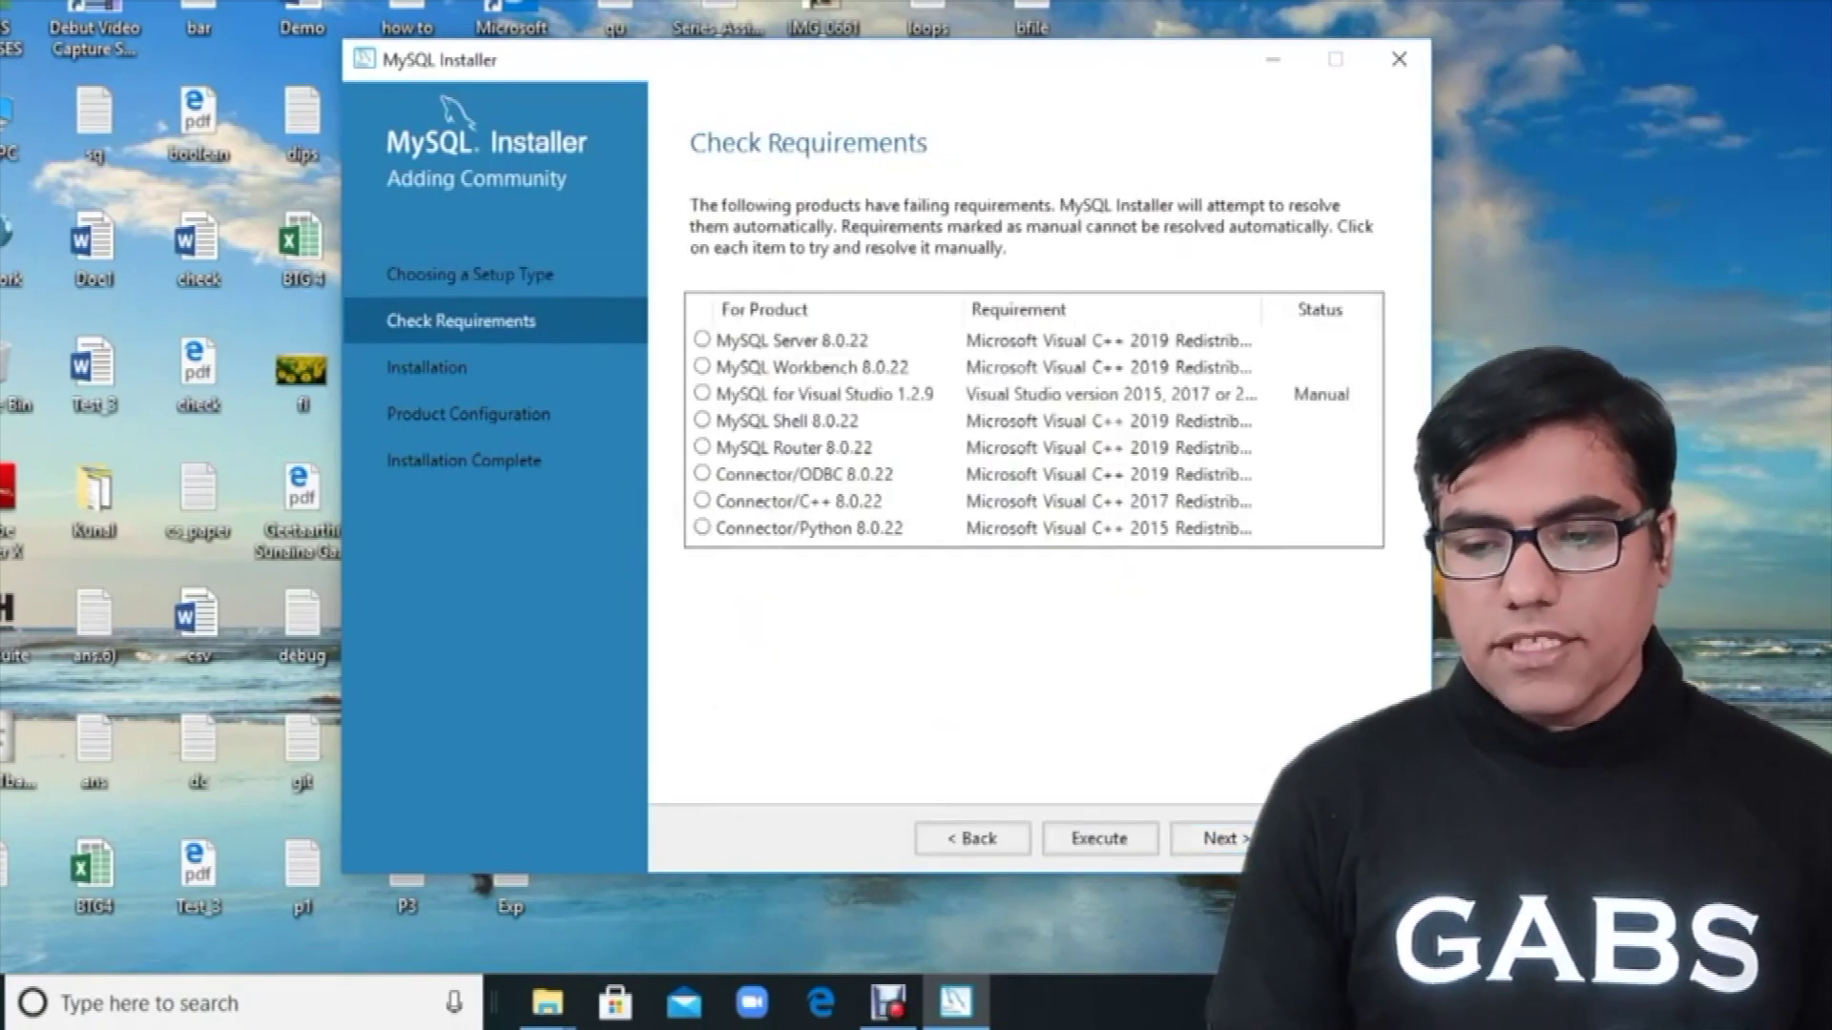
pyautogui.press('Return')
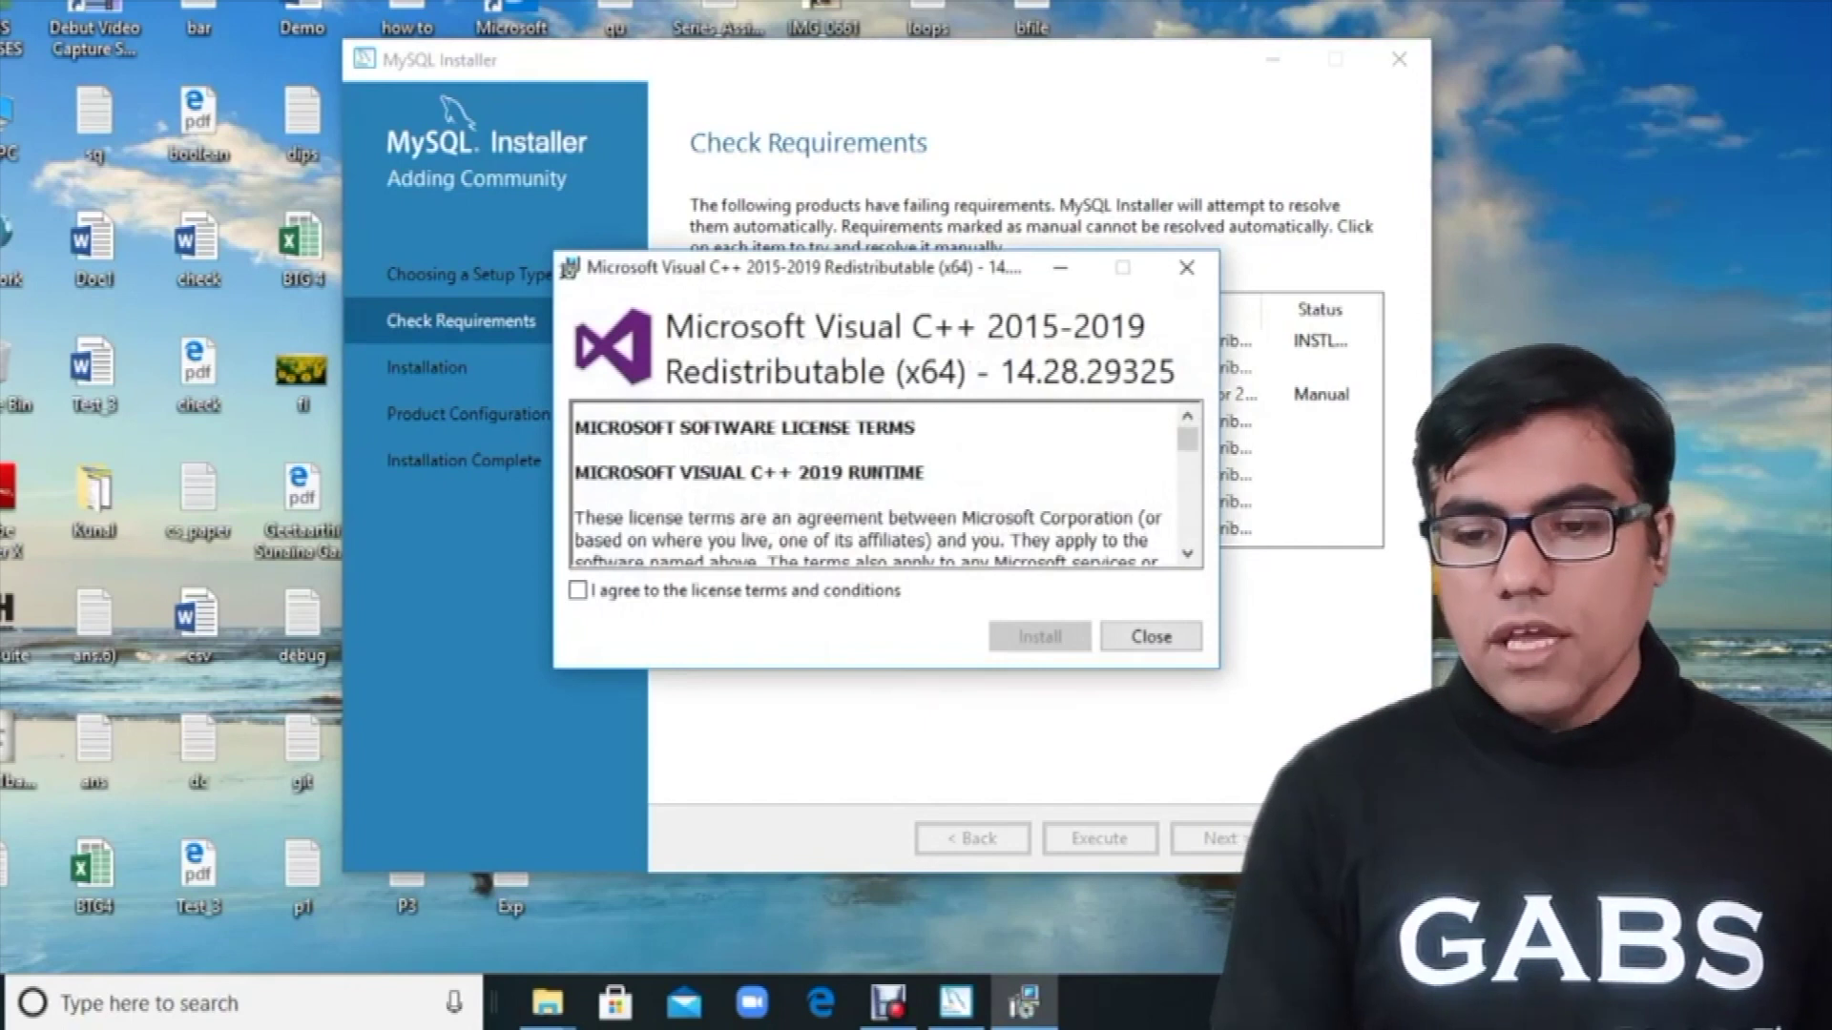
# - Accept the Visual C++ 2015-2019 Redistributable licence, install it, dismiss the success message, and continue
pyautogui.click(577, 589)
pyautogui.click(1039, 636)
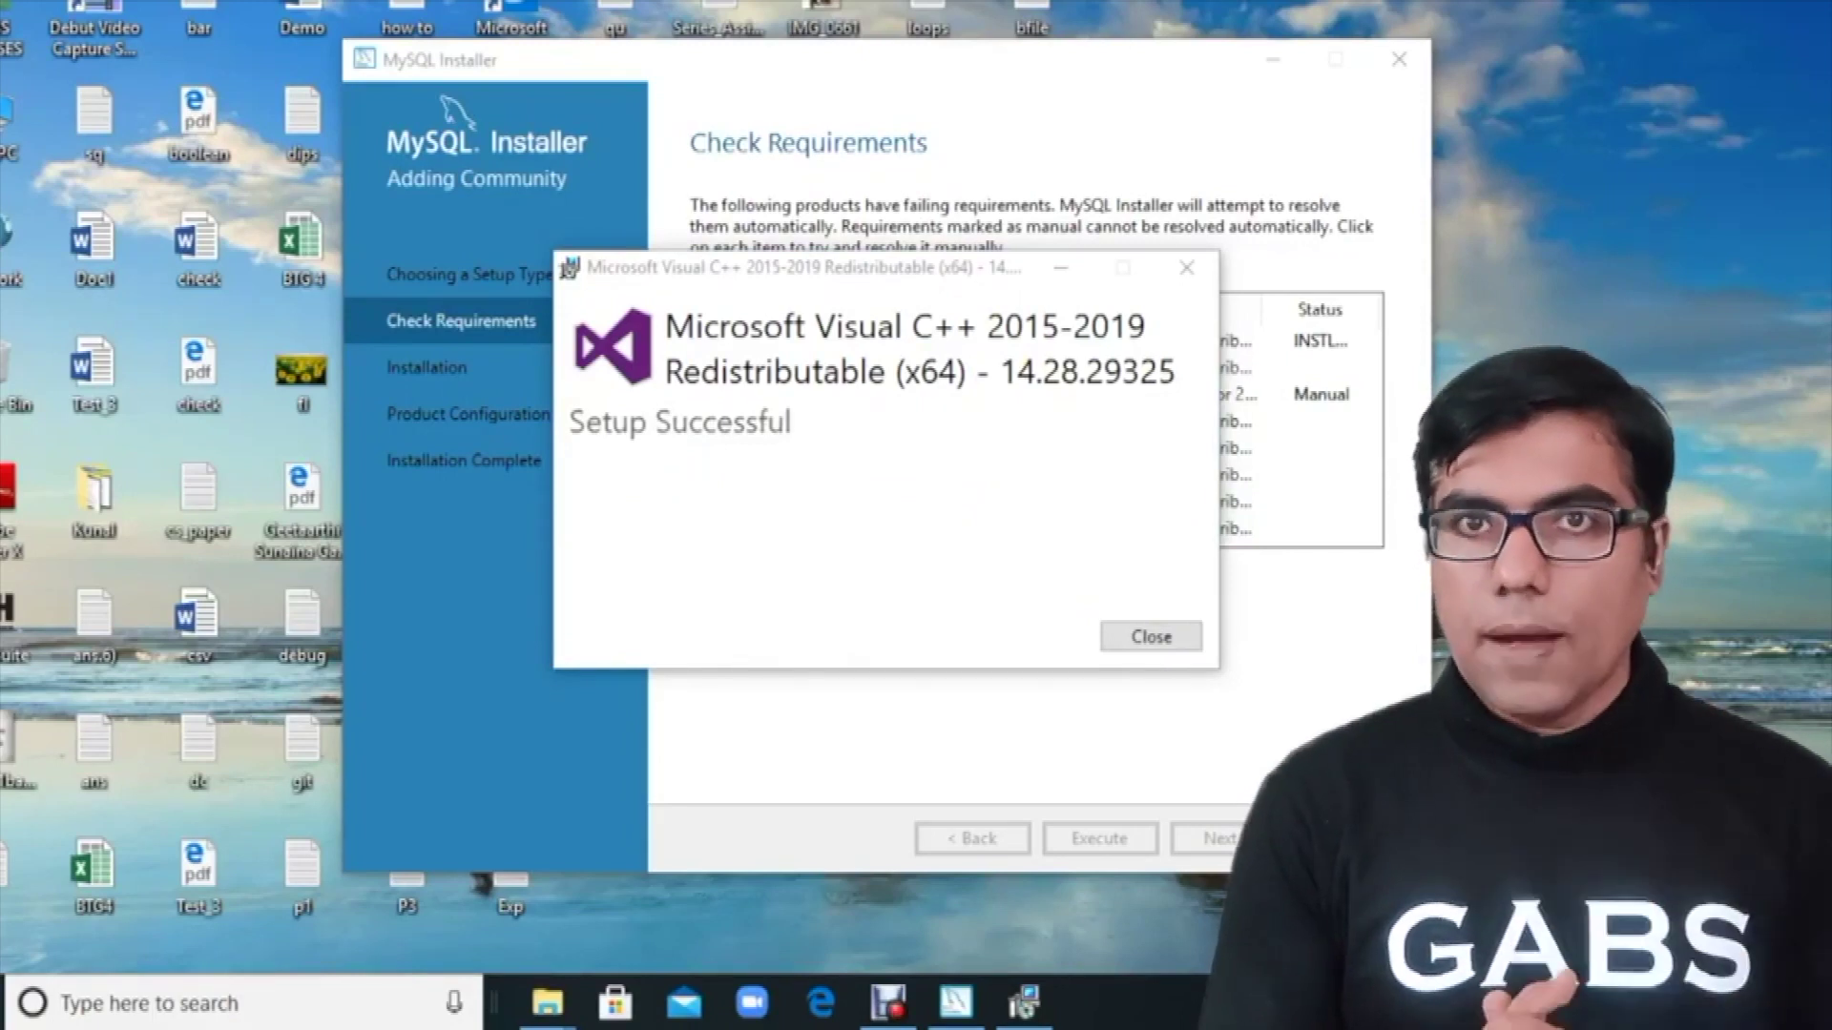
pyautogui.click(1151, 637)
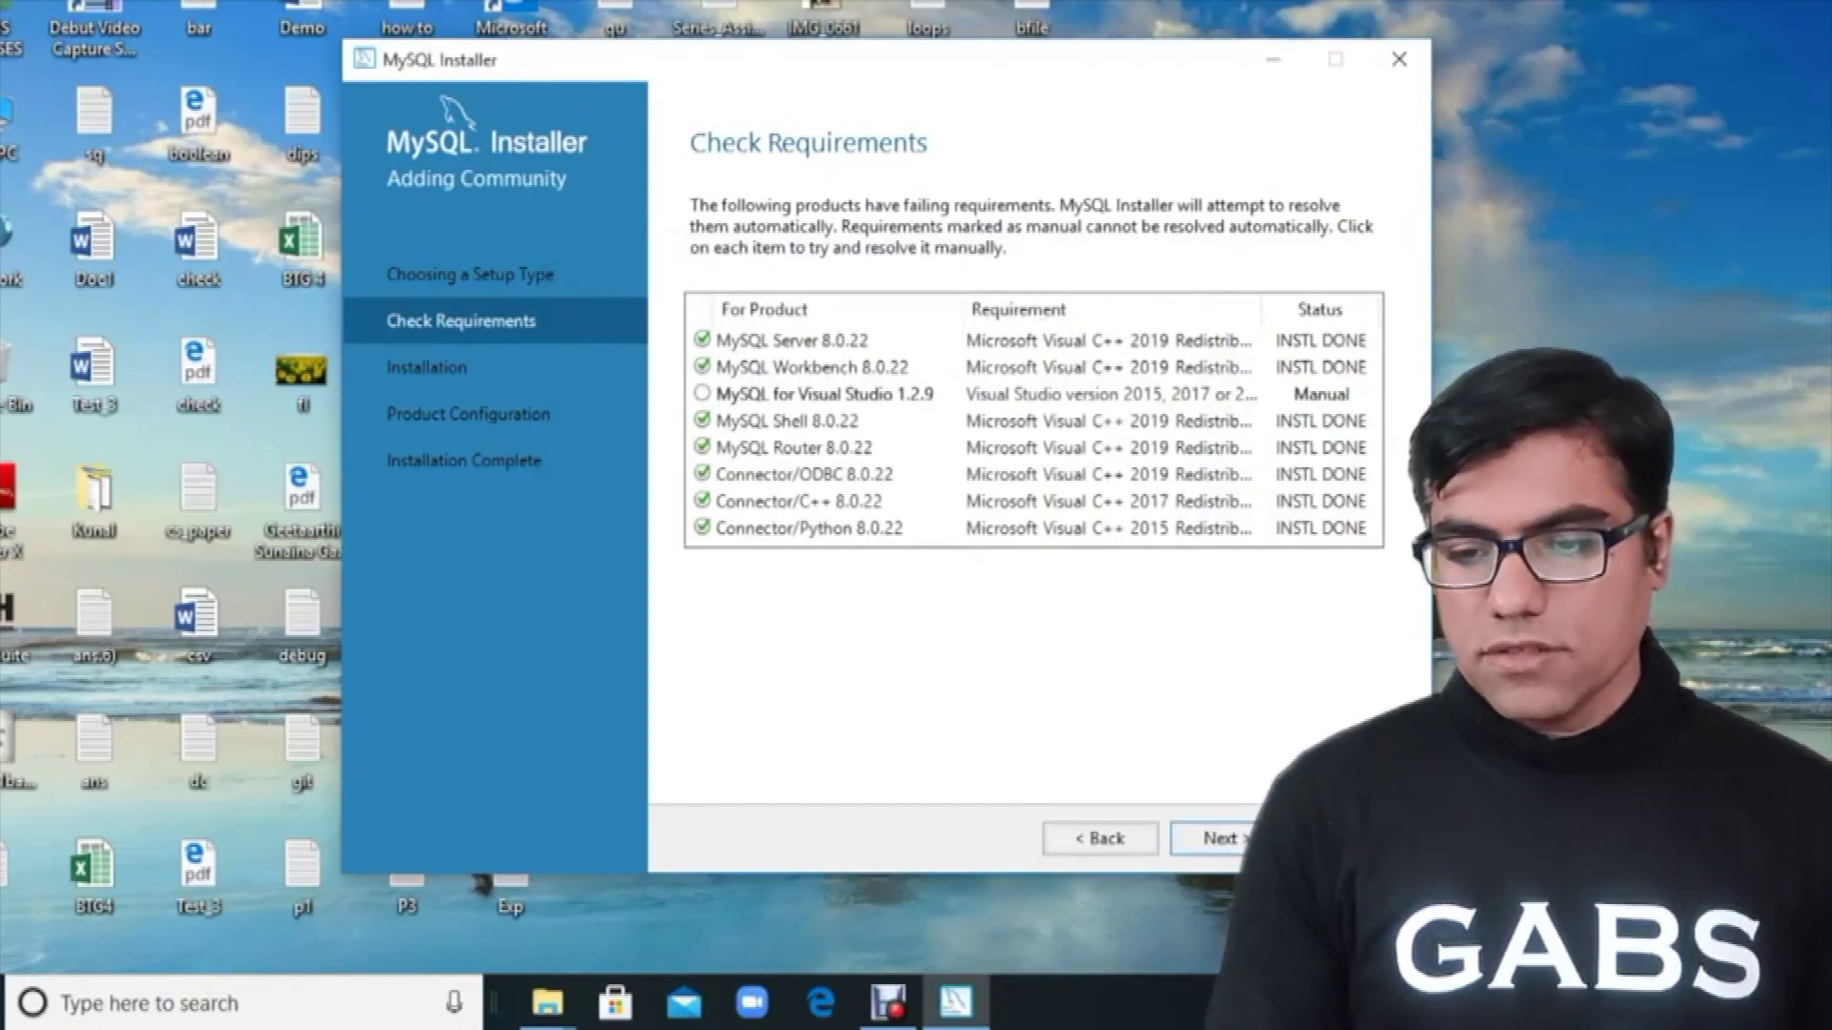
pyautogui.click(1210, 838)
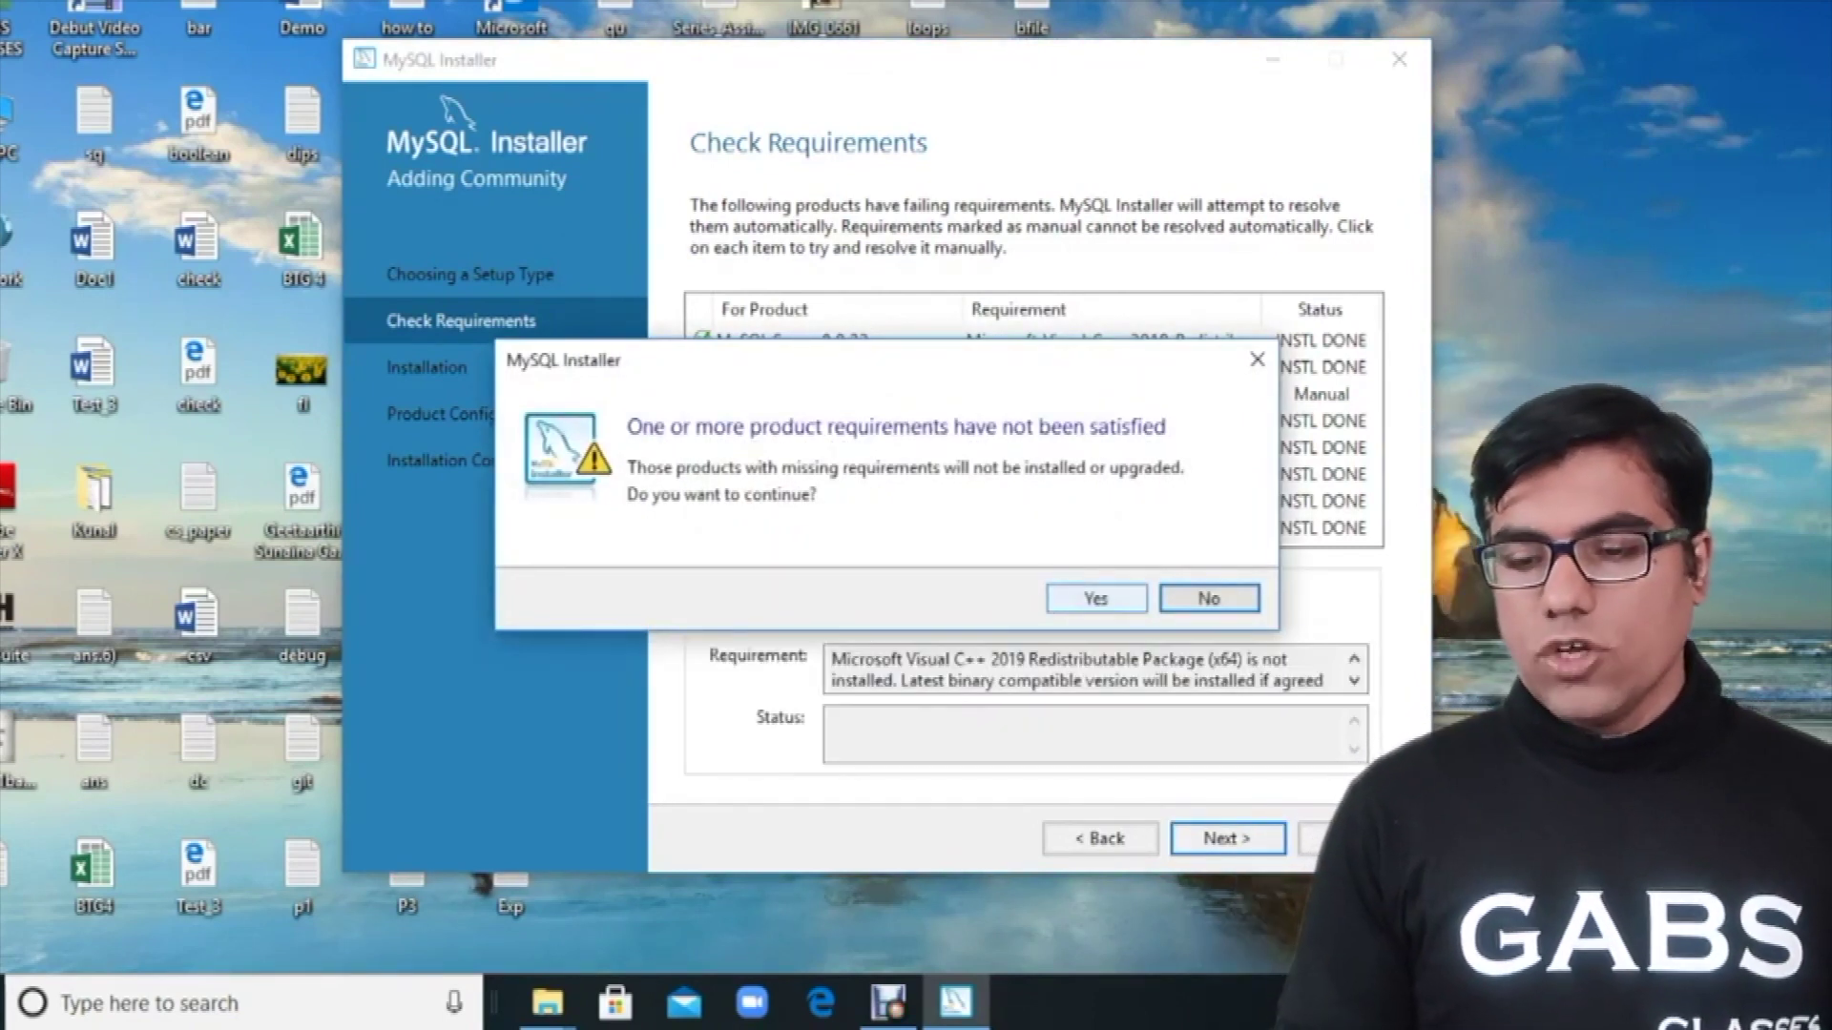
# - Accept the unmet-requirements warning and execute installation of the eleven MySQL 8.0.22 products
pyautogui.click(1095, 599)
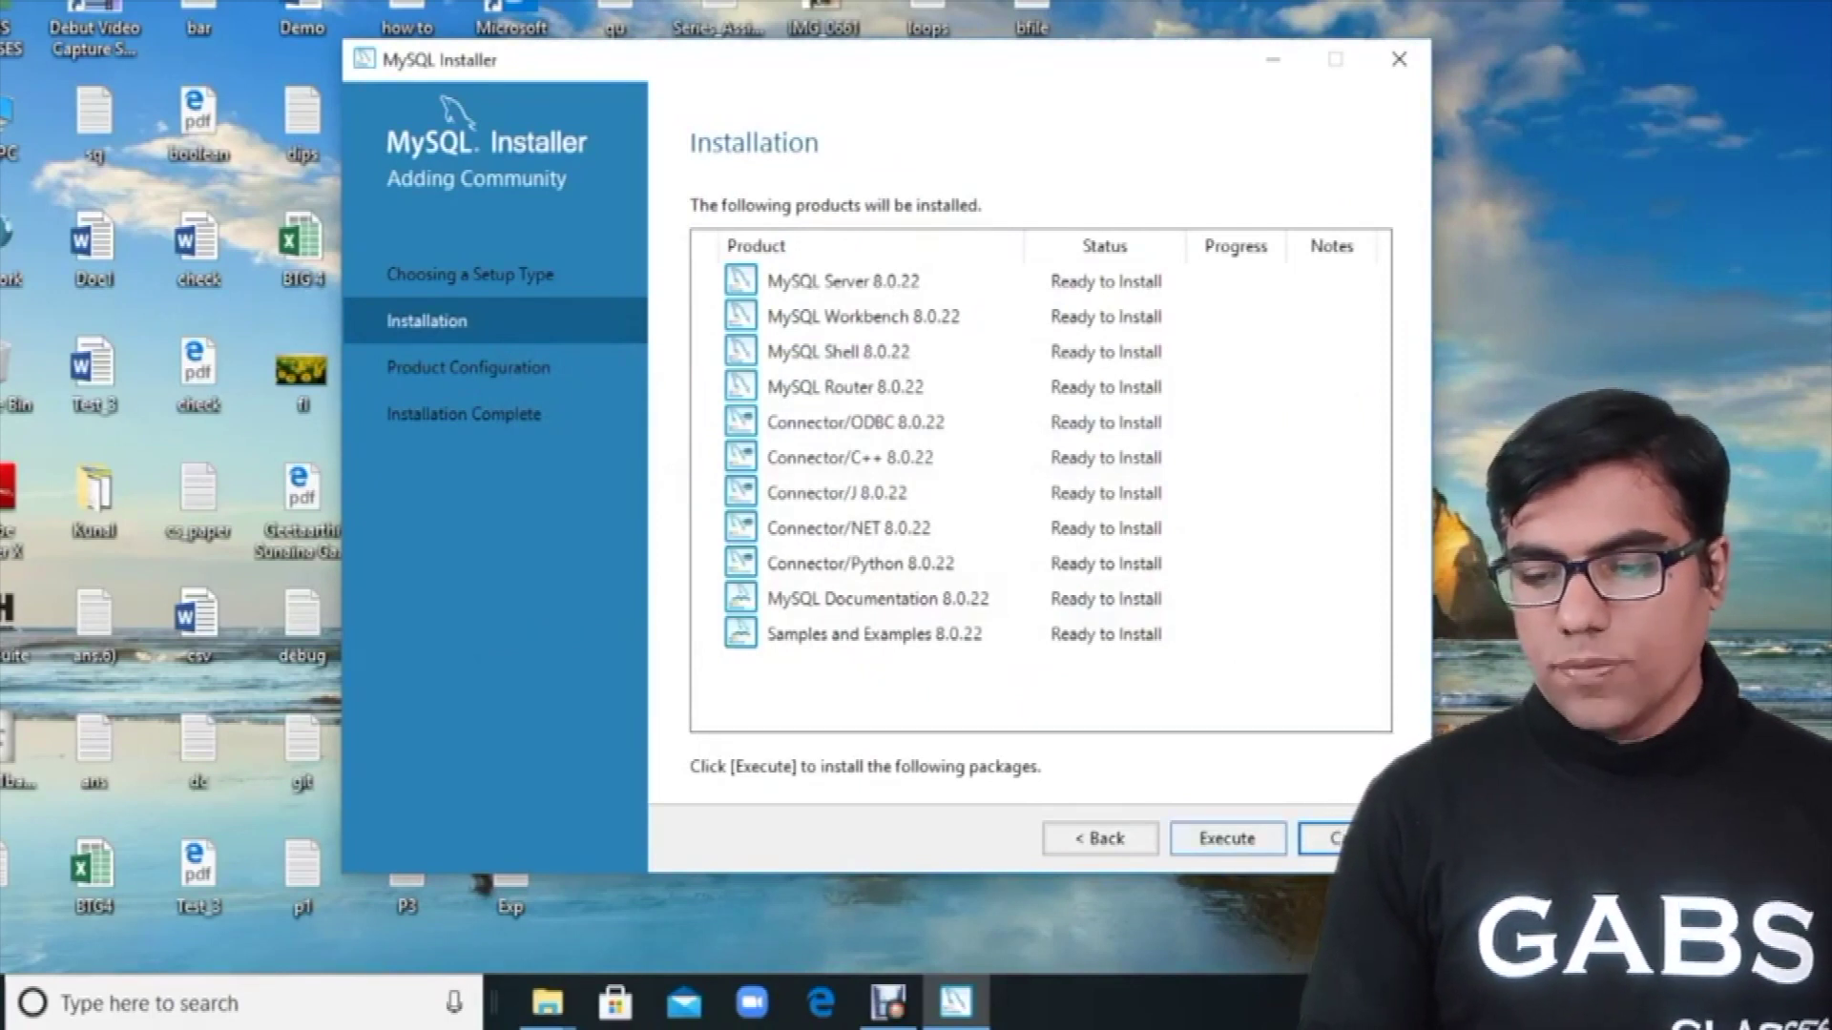
pyautogui.click(1227, 838)
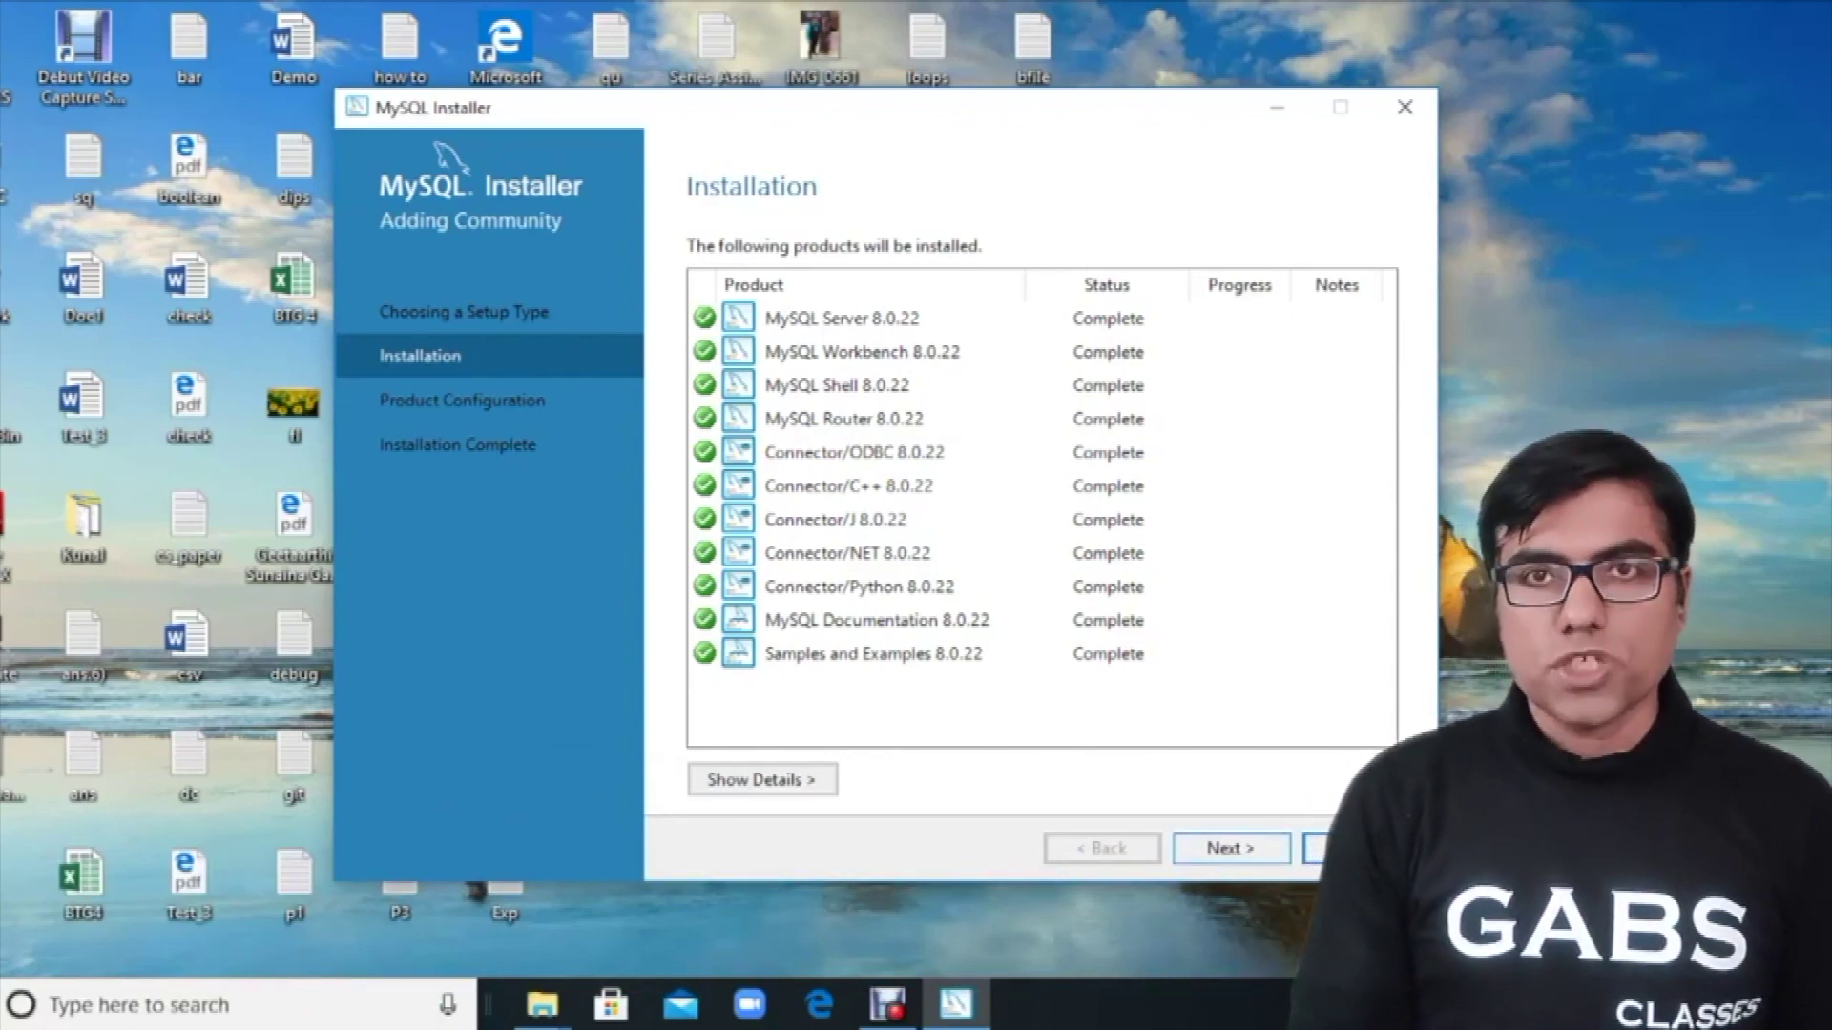
# - Configure MySQL Server 8.0.22 with Development Computer, port 3306 and strong password encryption defaults
pyautogui.press('Return')
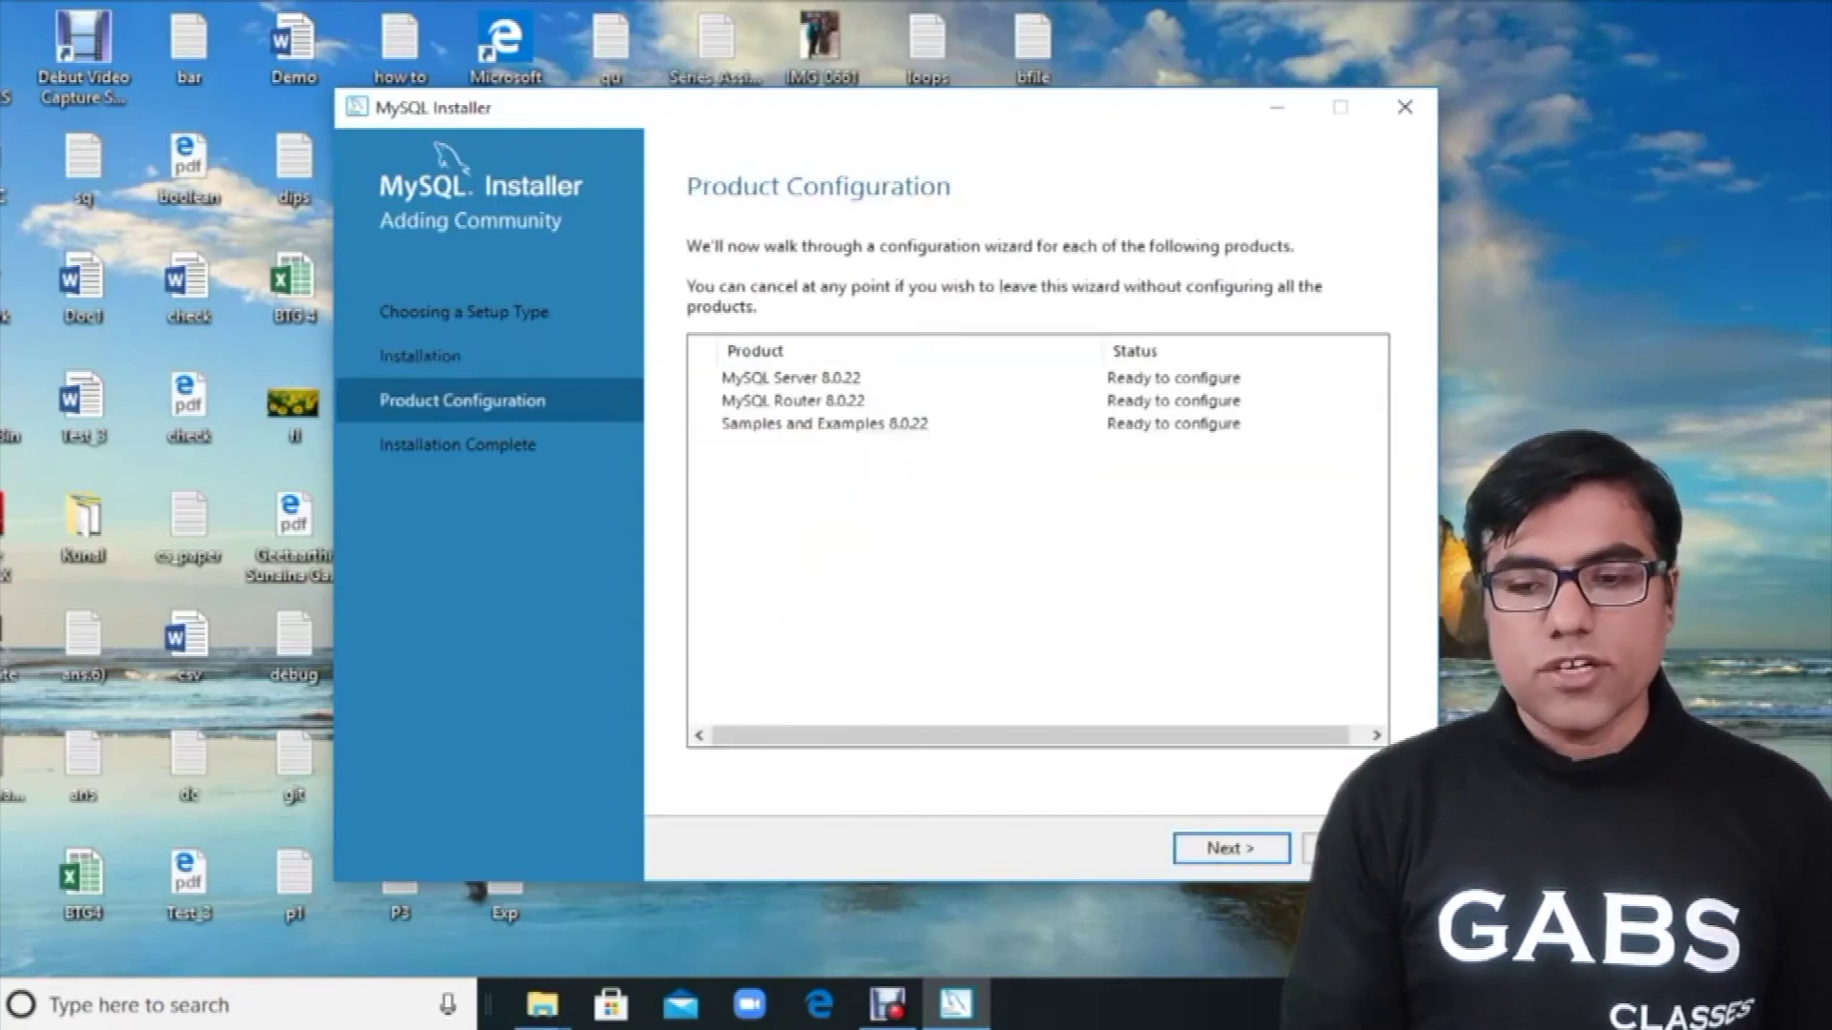
pyautogui.press('Return')
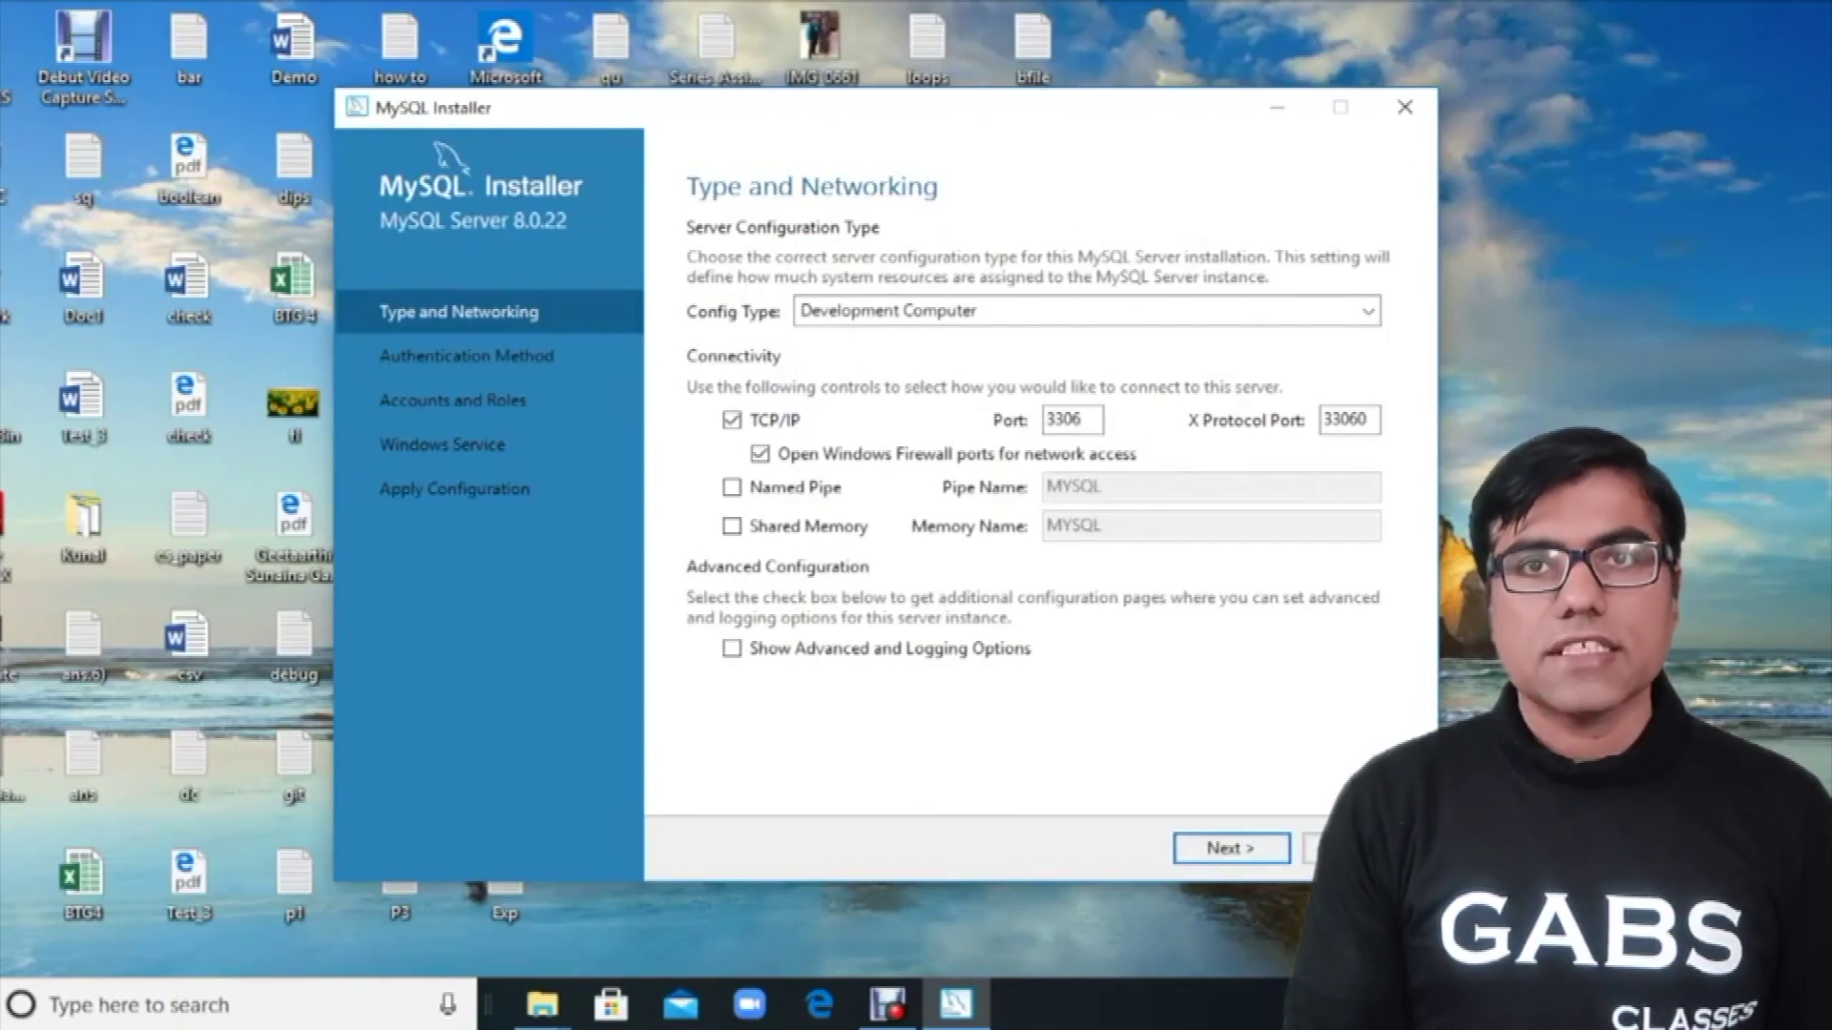
pyautogui.press('Return')
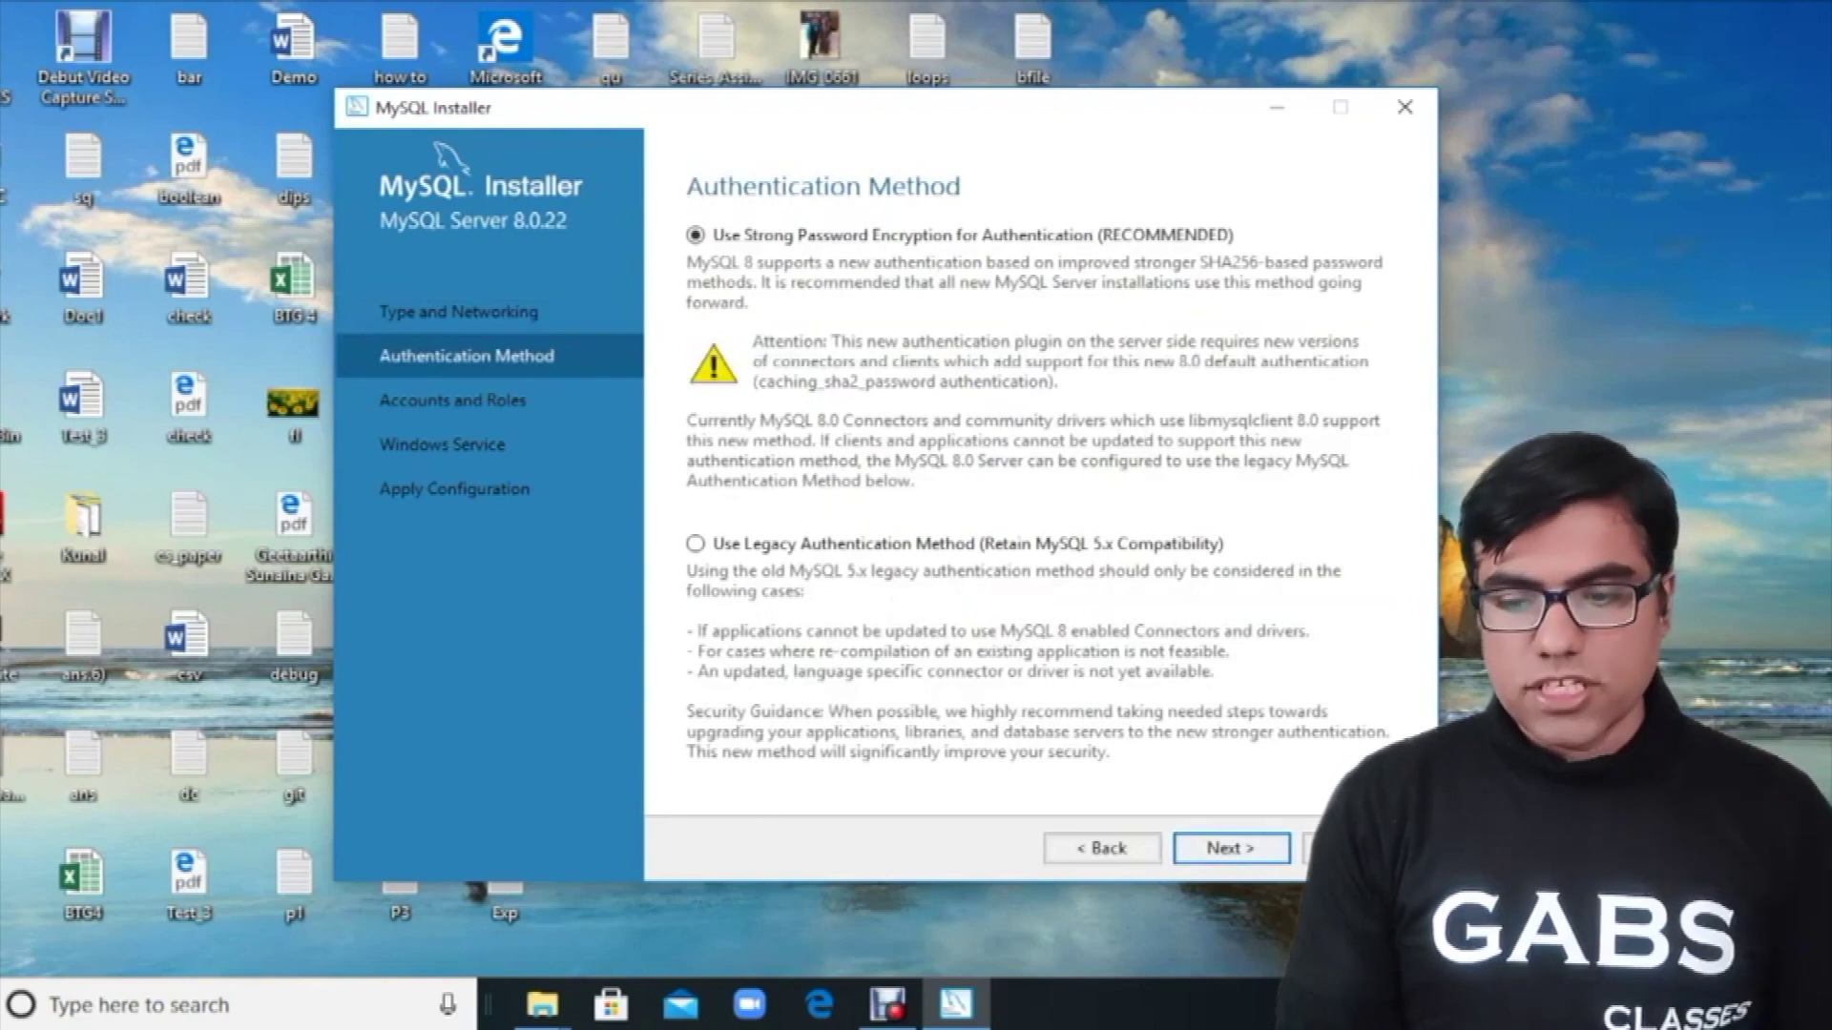
pyautogui.press('Return')
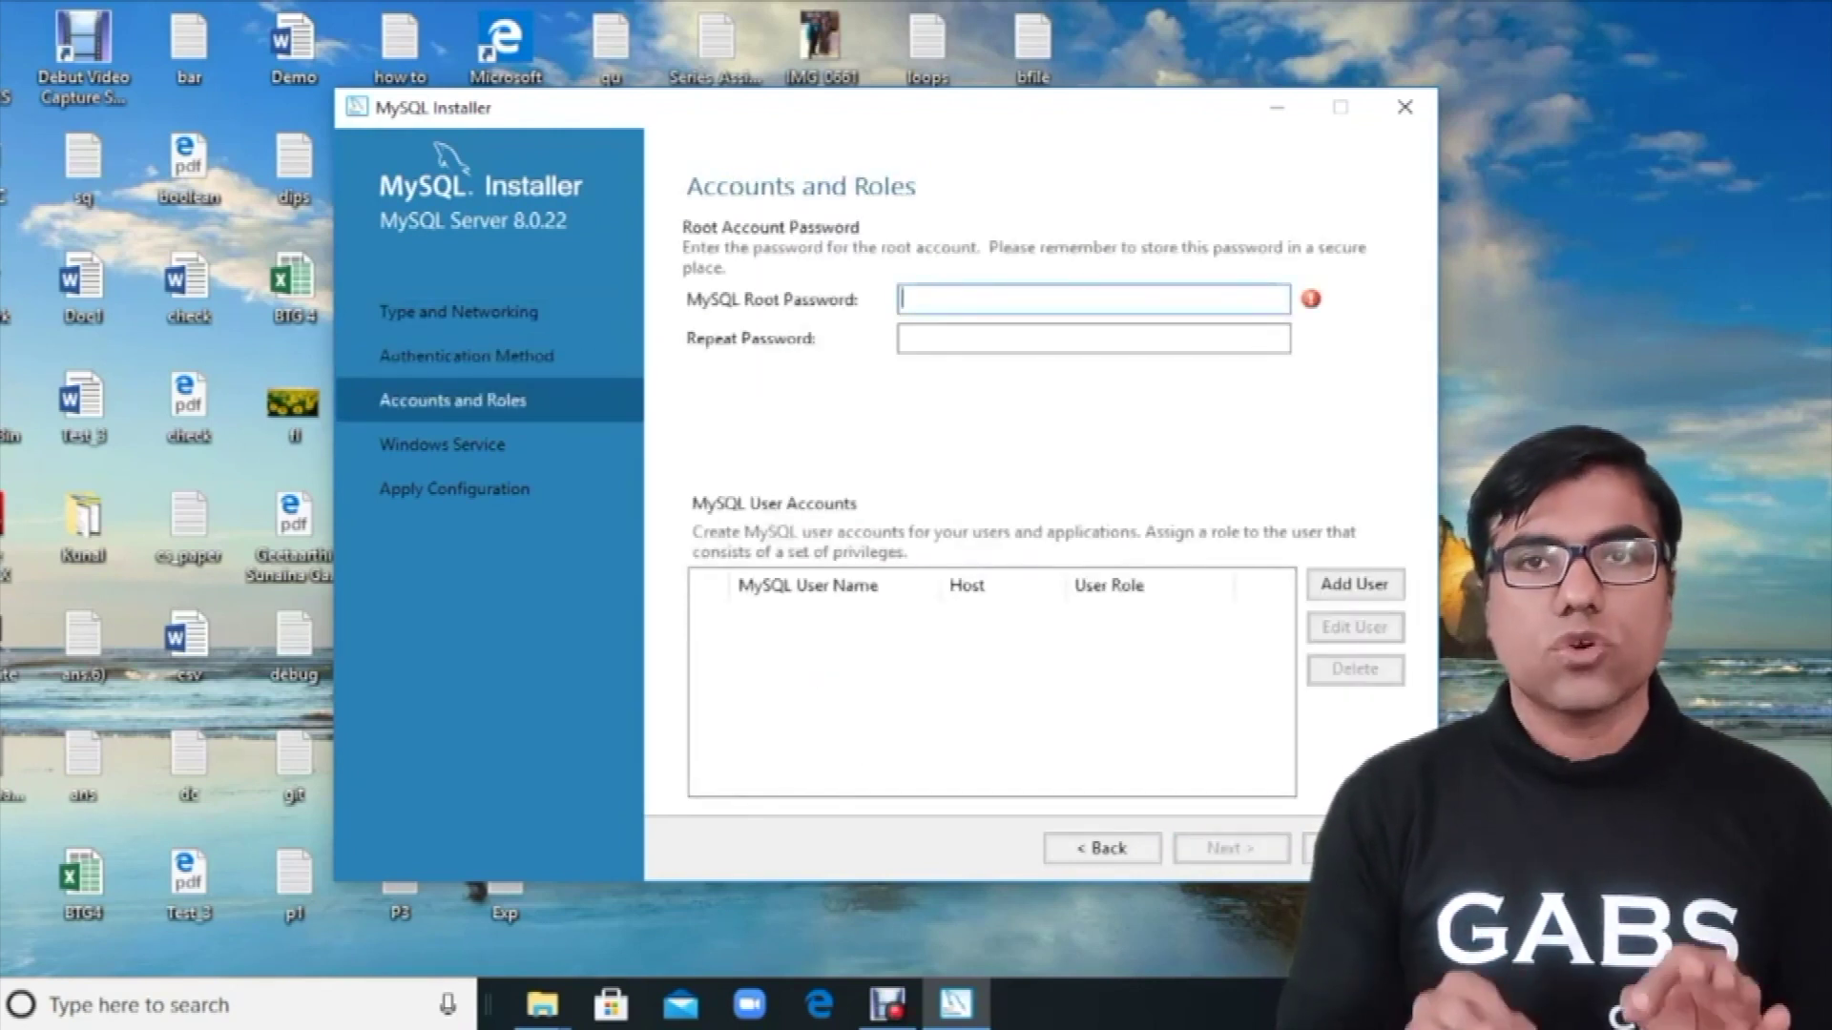
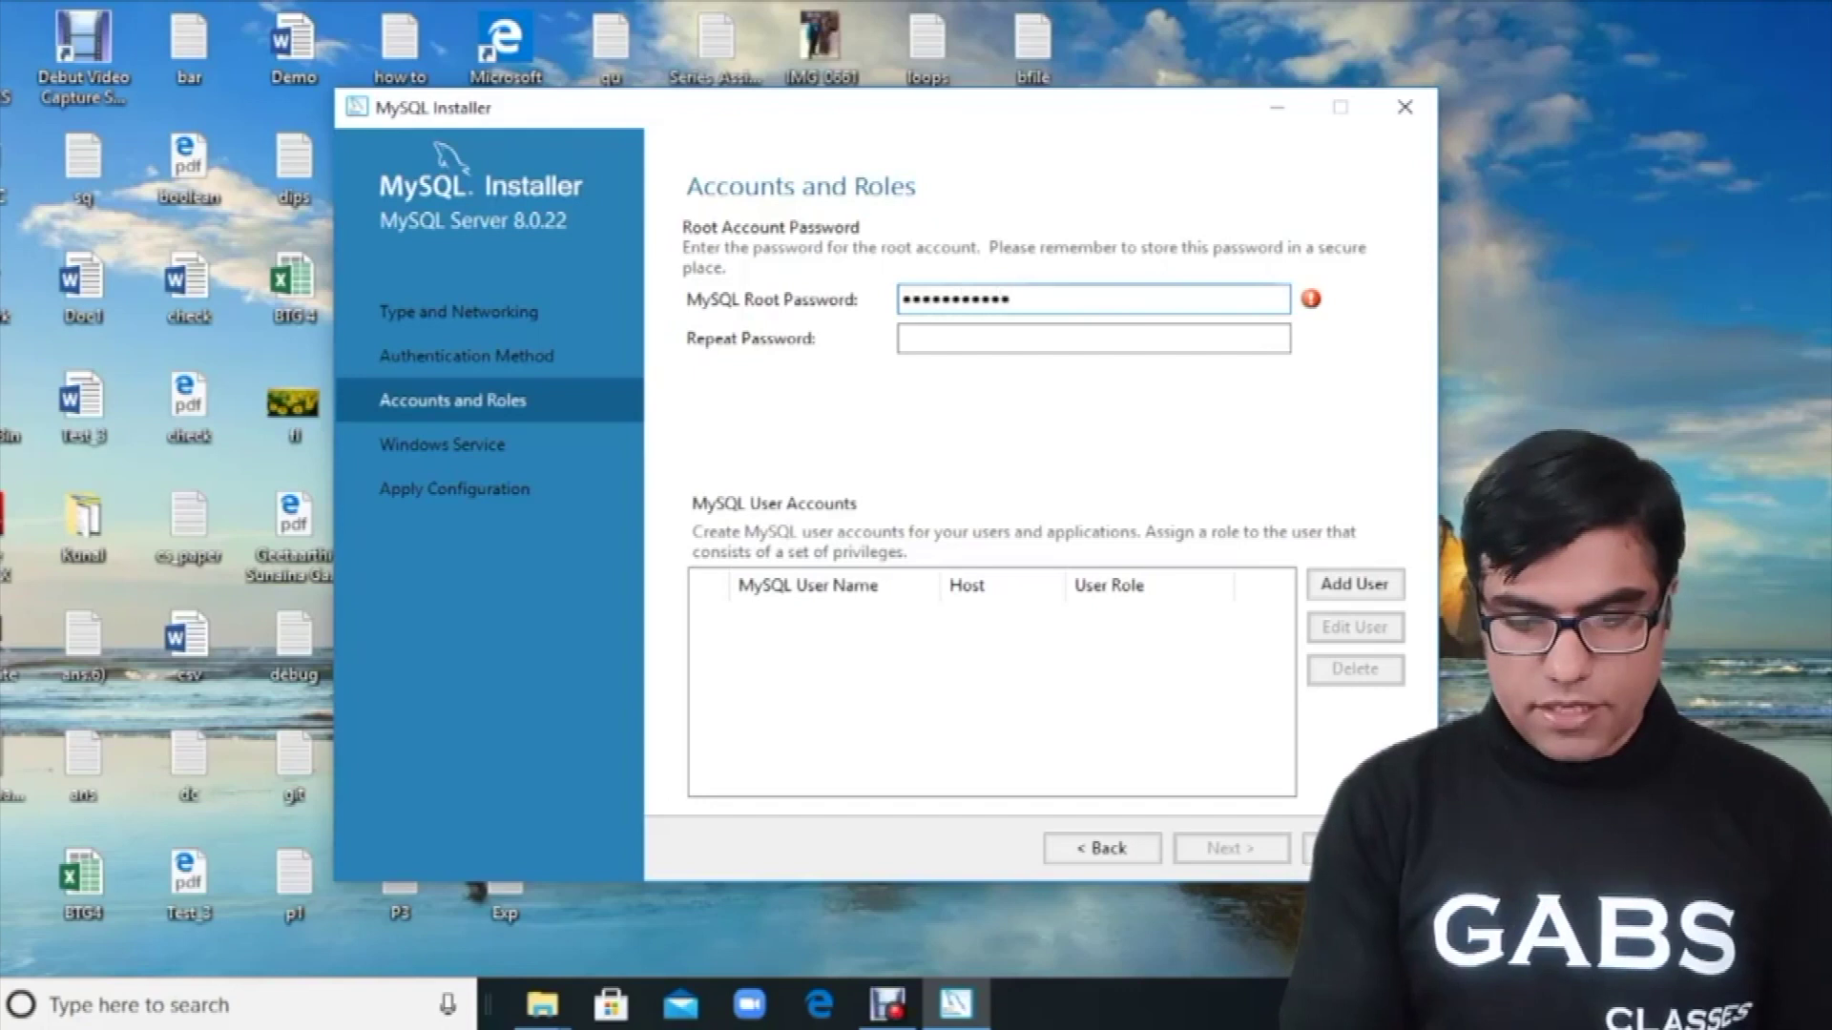
# - Enter the root account password in both password fields and continue past Accounts and Roles
pyautogui.click(954, 339)
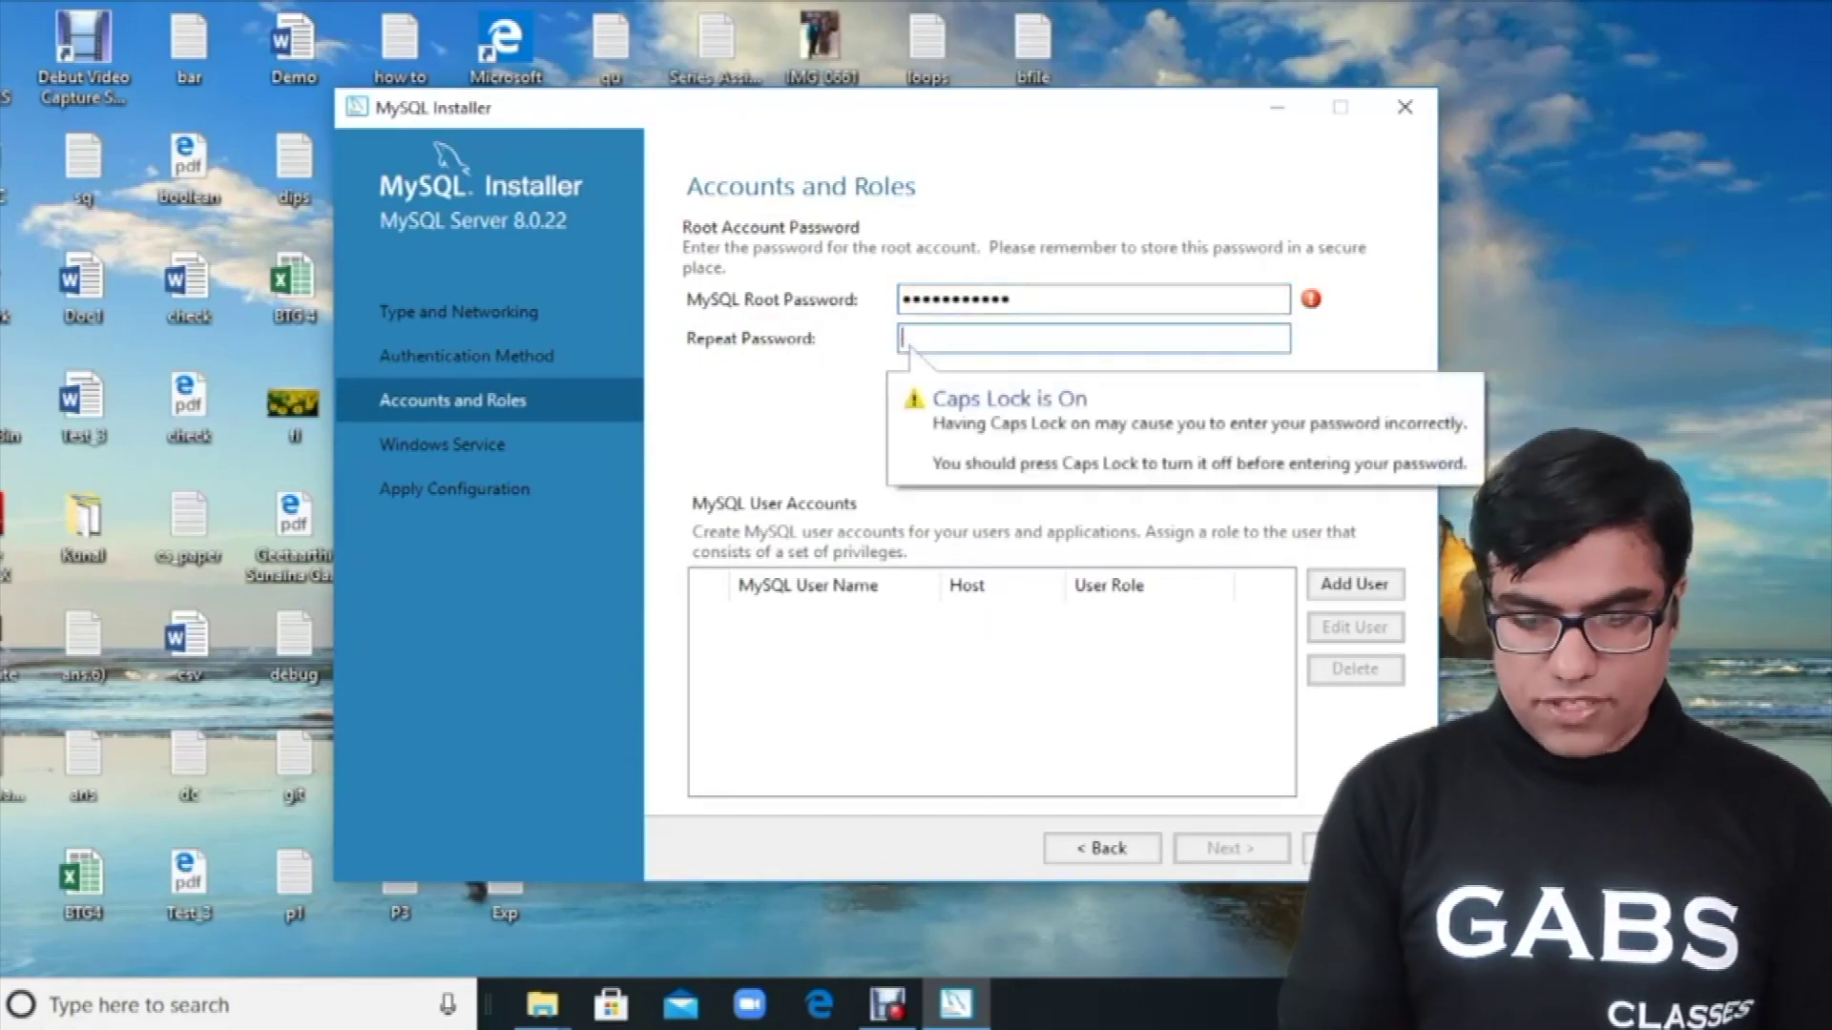
pyautogui.write('************')
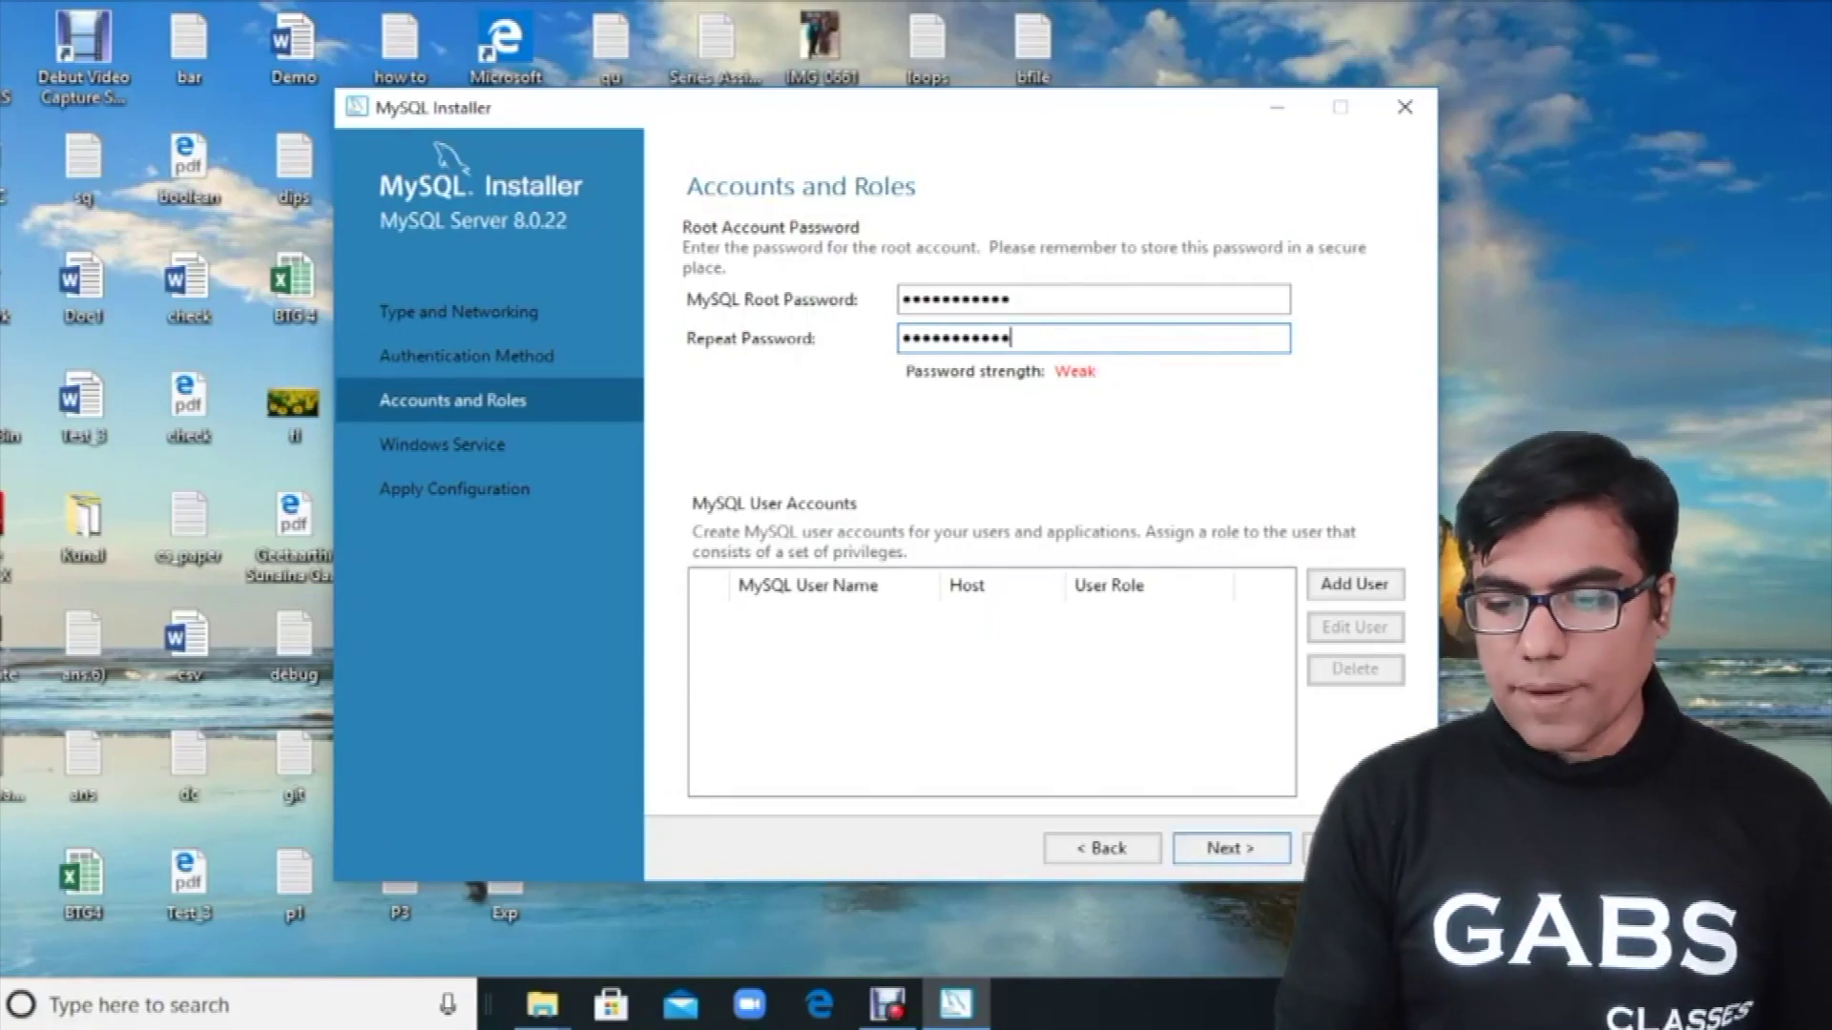
pyautogui.press('Return')
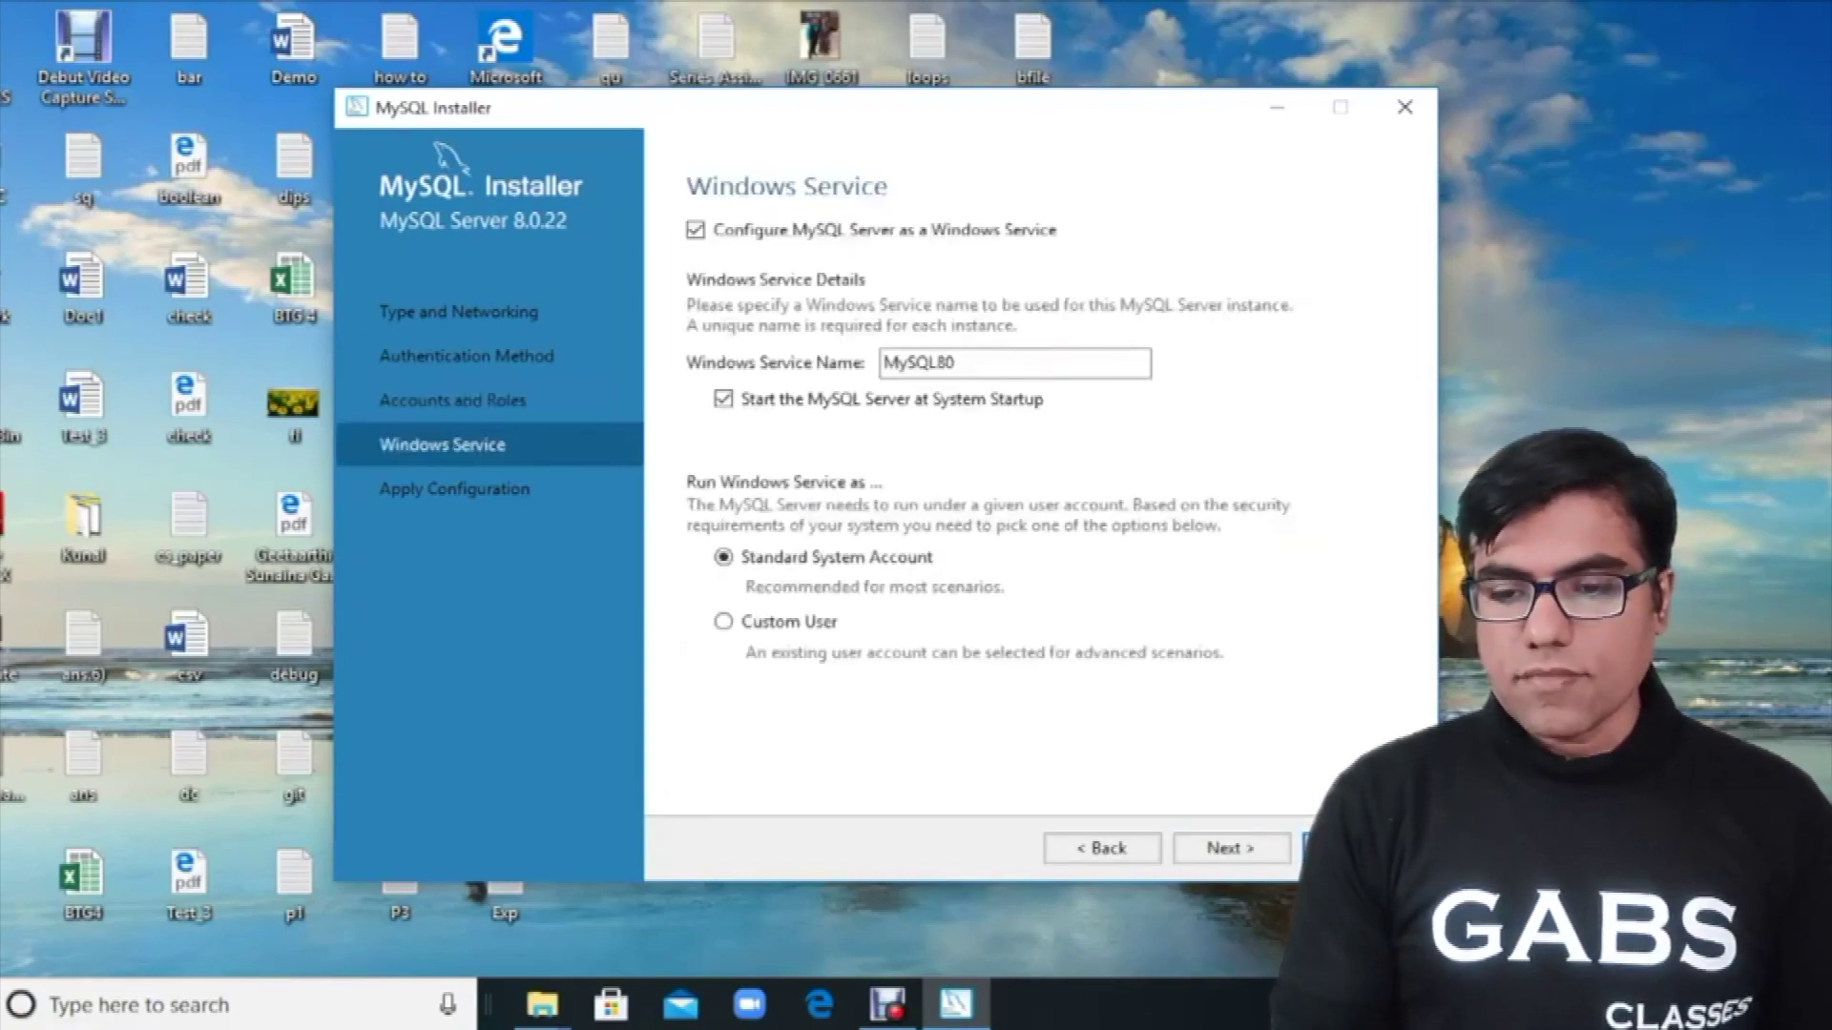
# - Keep the MySQL80 service starting at boot and proceed to Apply Configuration
pyautogui.press('Return')
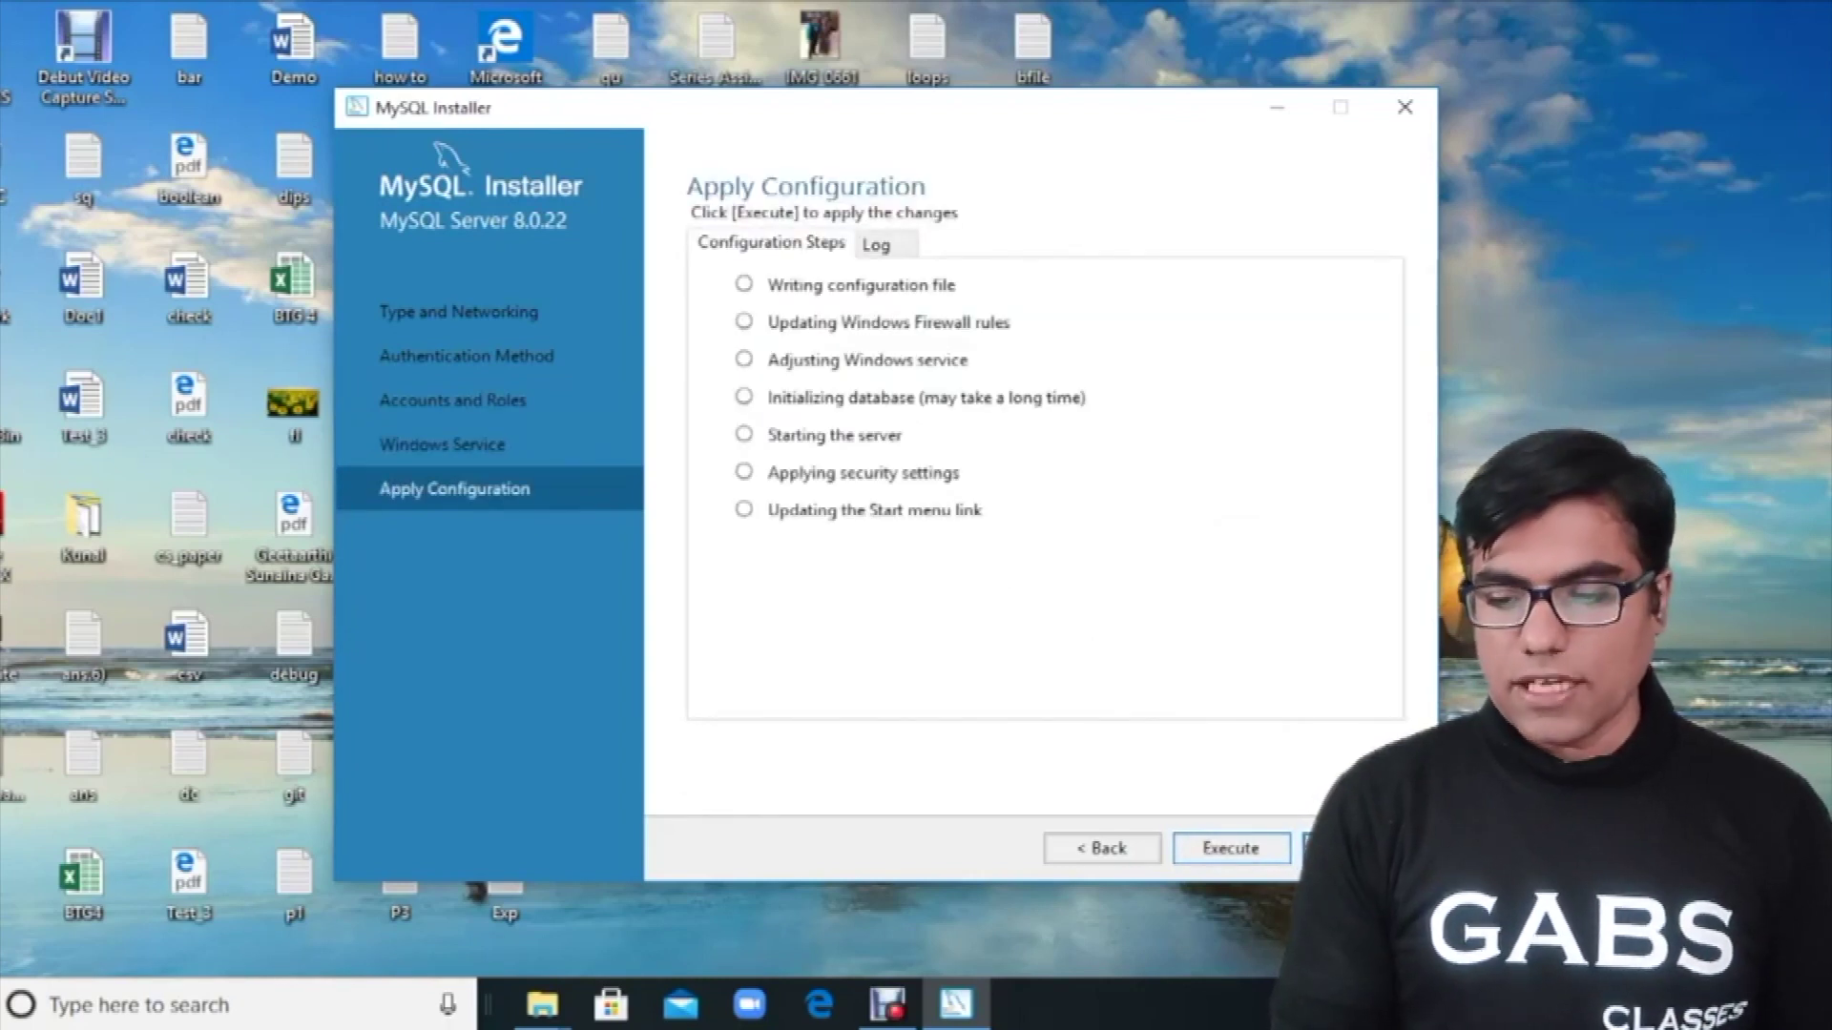
pyautogui.press('Return')
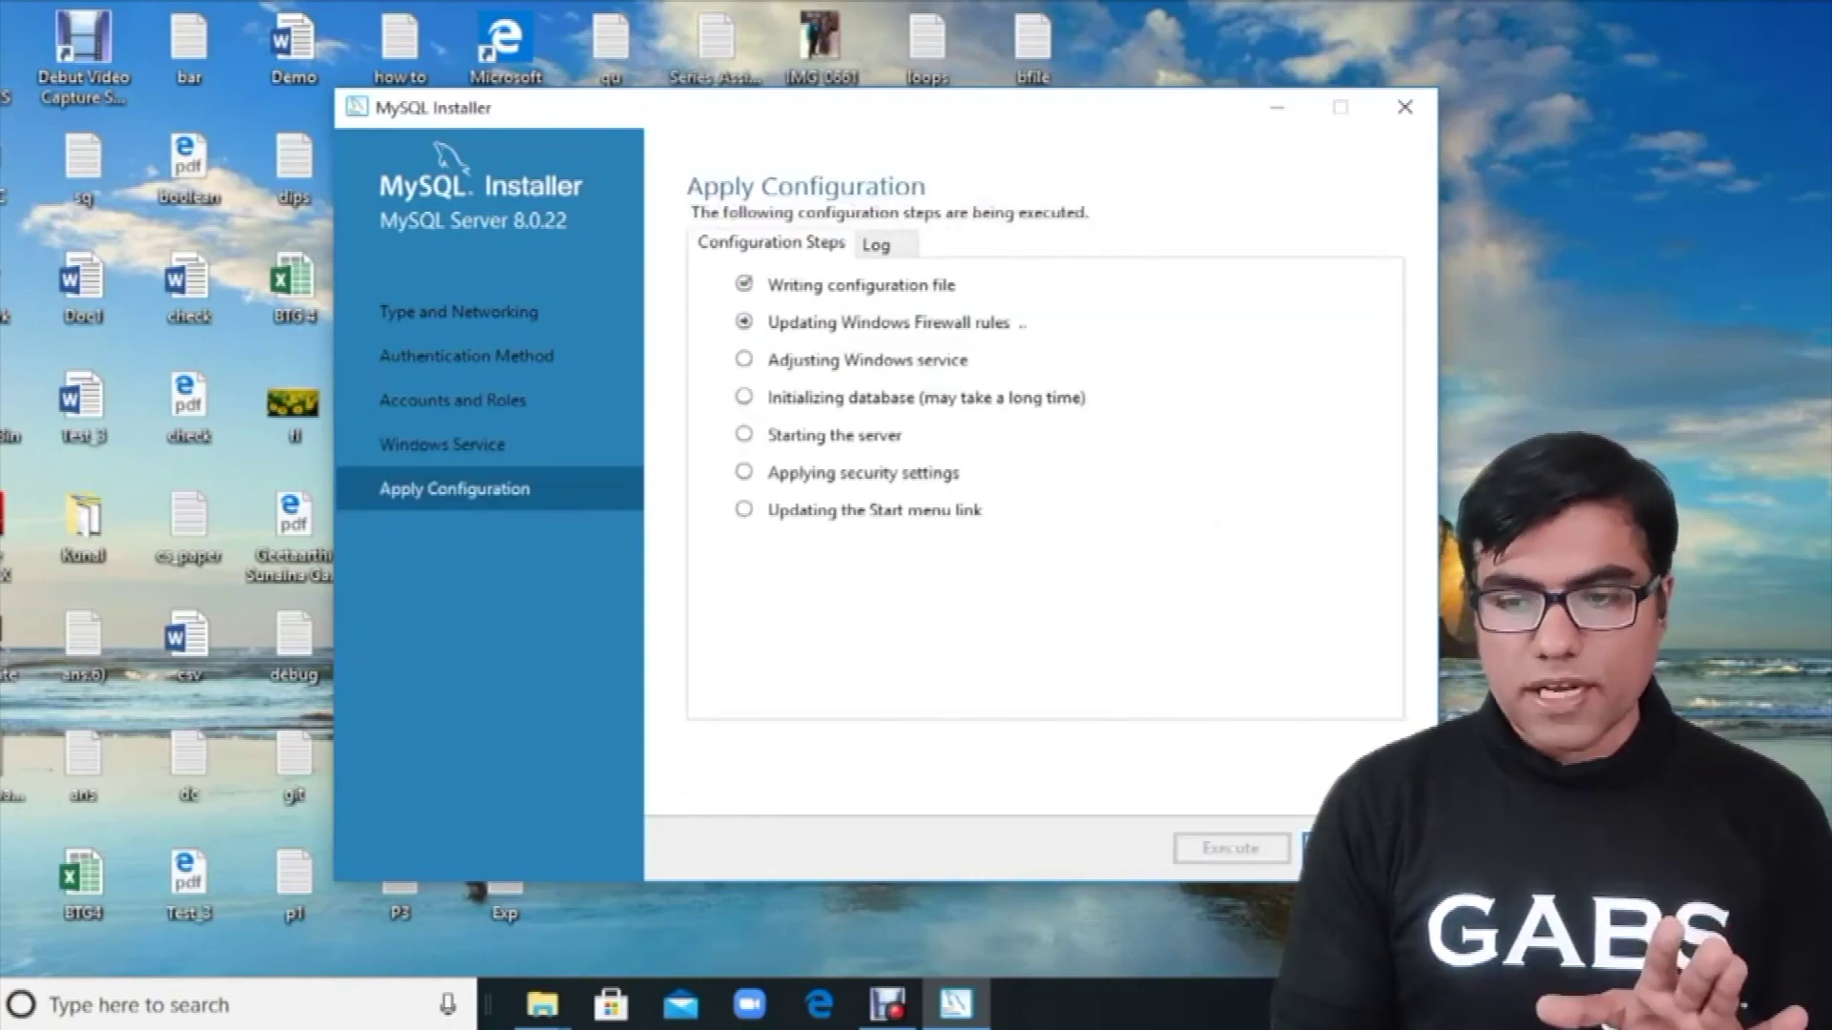
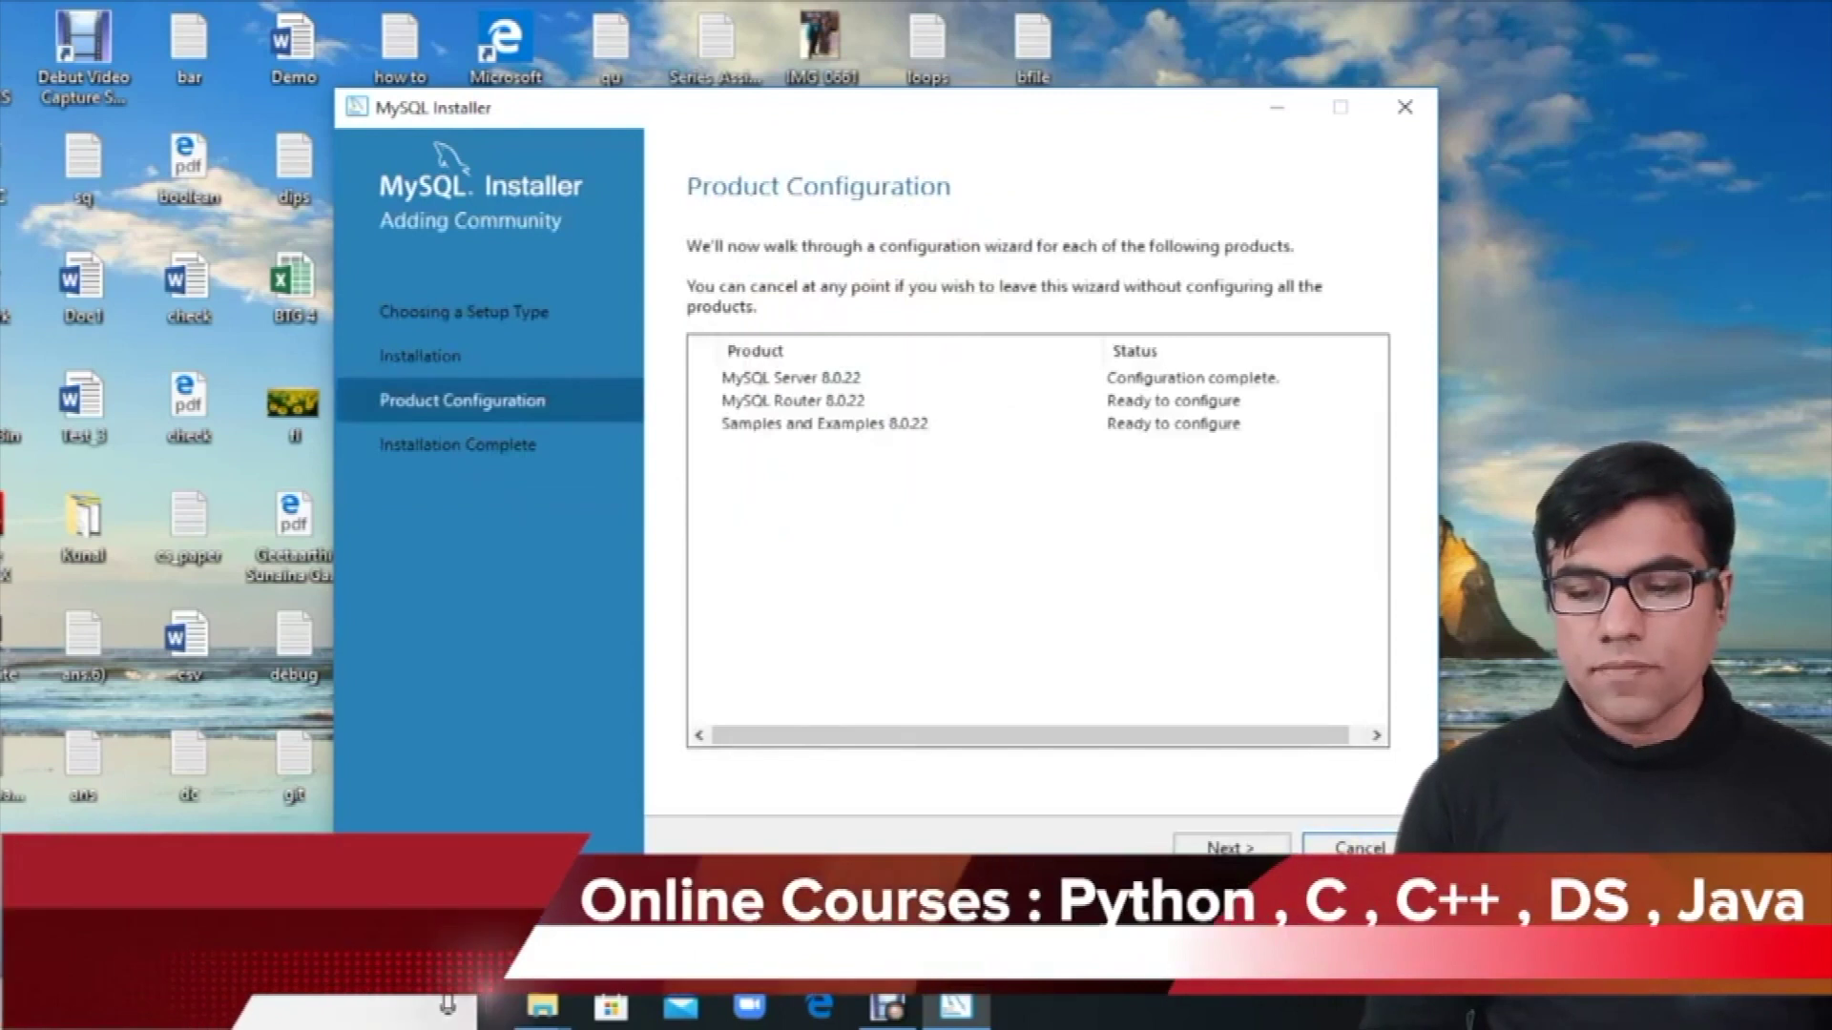
# - Leave MySQL Router 8.0.22 unconfigured and continue to the Samples and Examples Connect To Server page
pyautogui.press('Return')
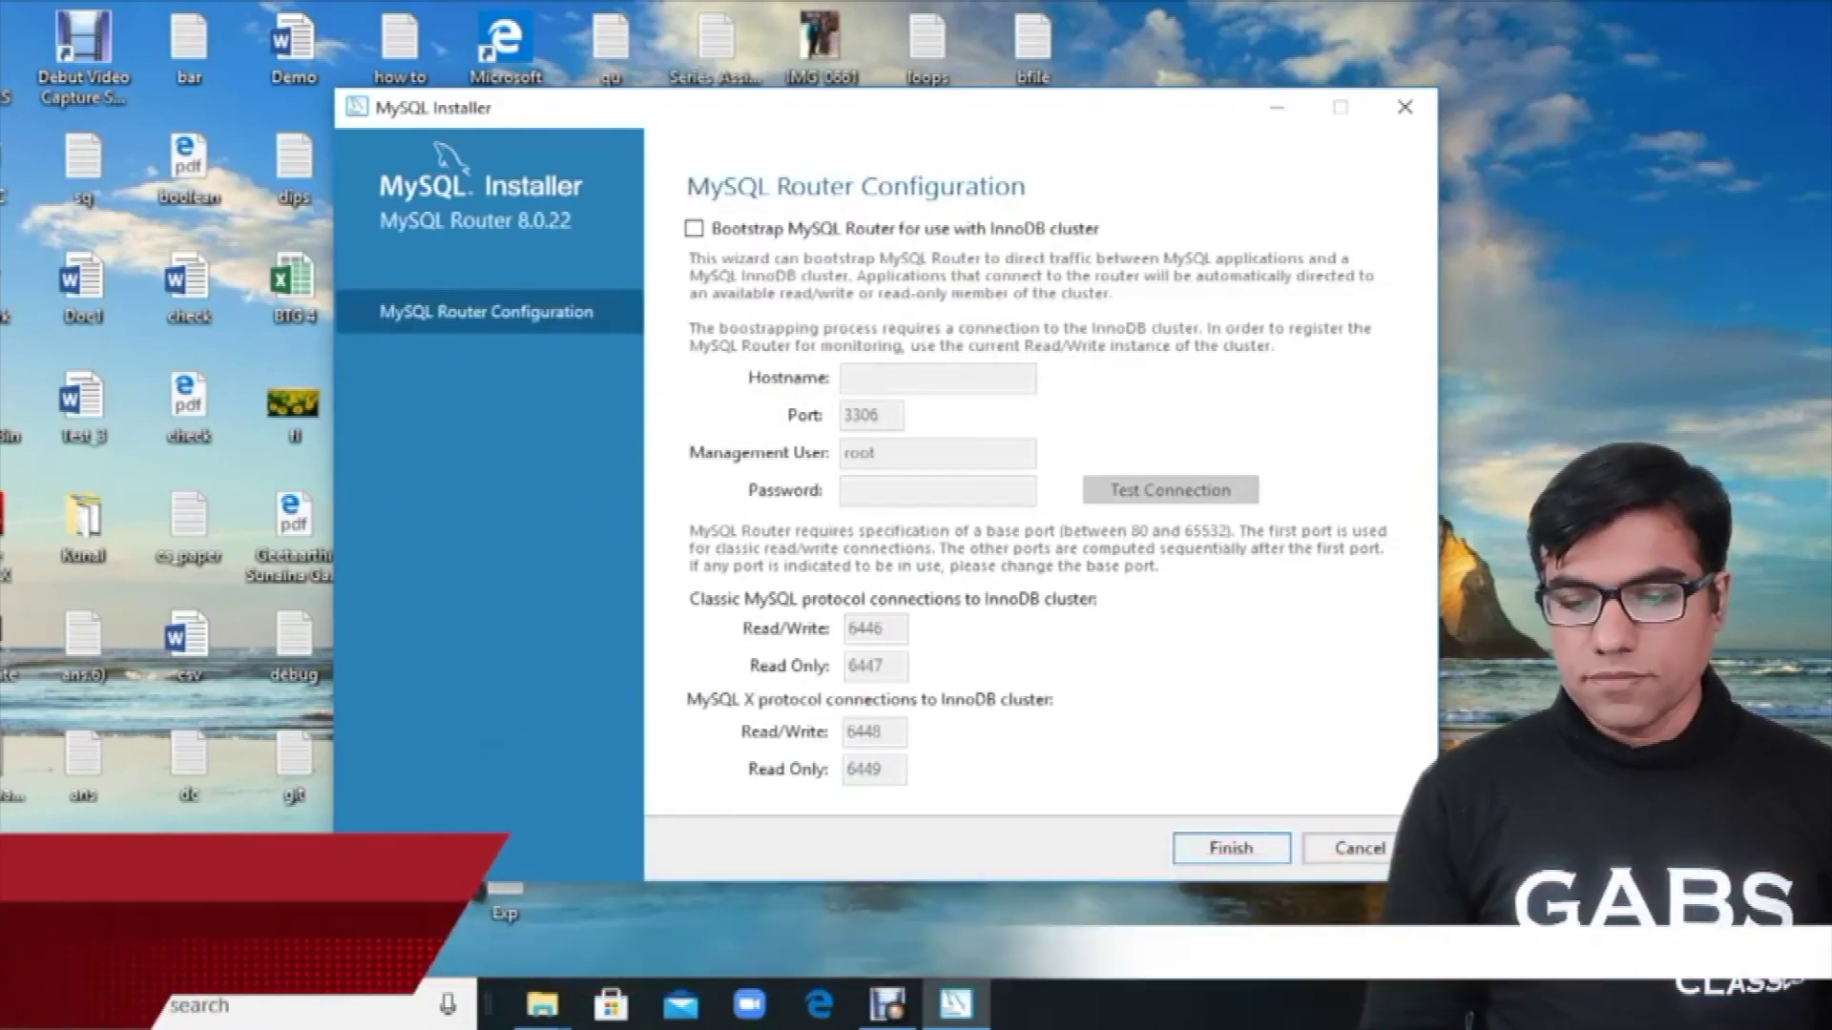
pyautogui.press('Return')
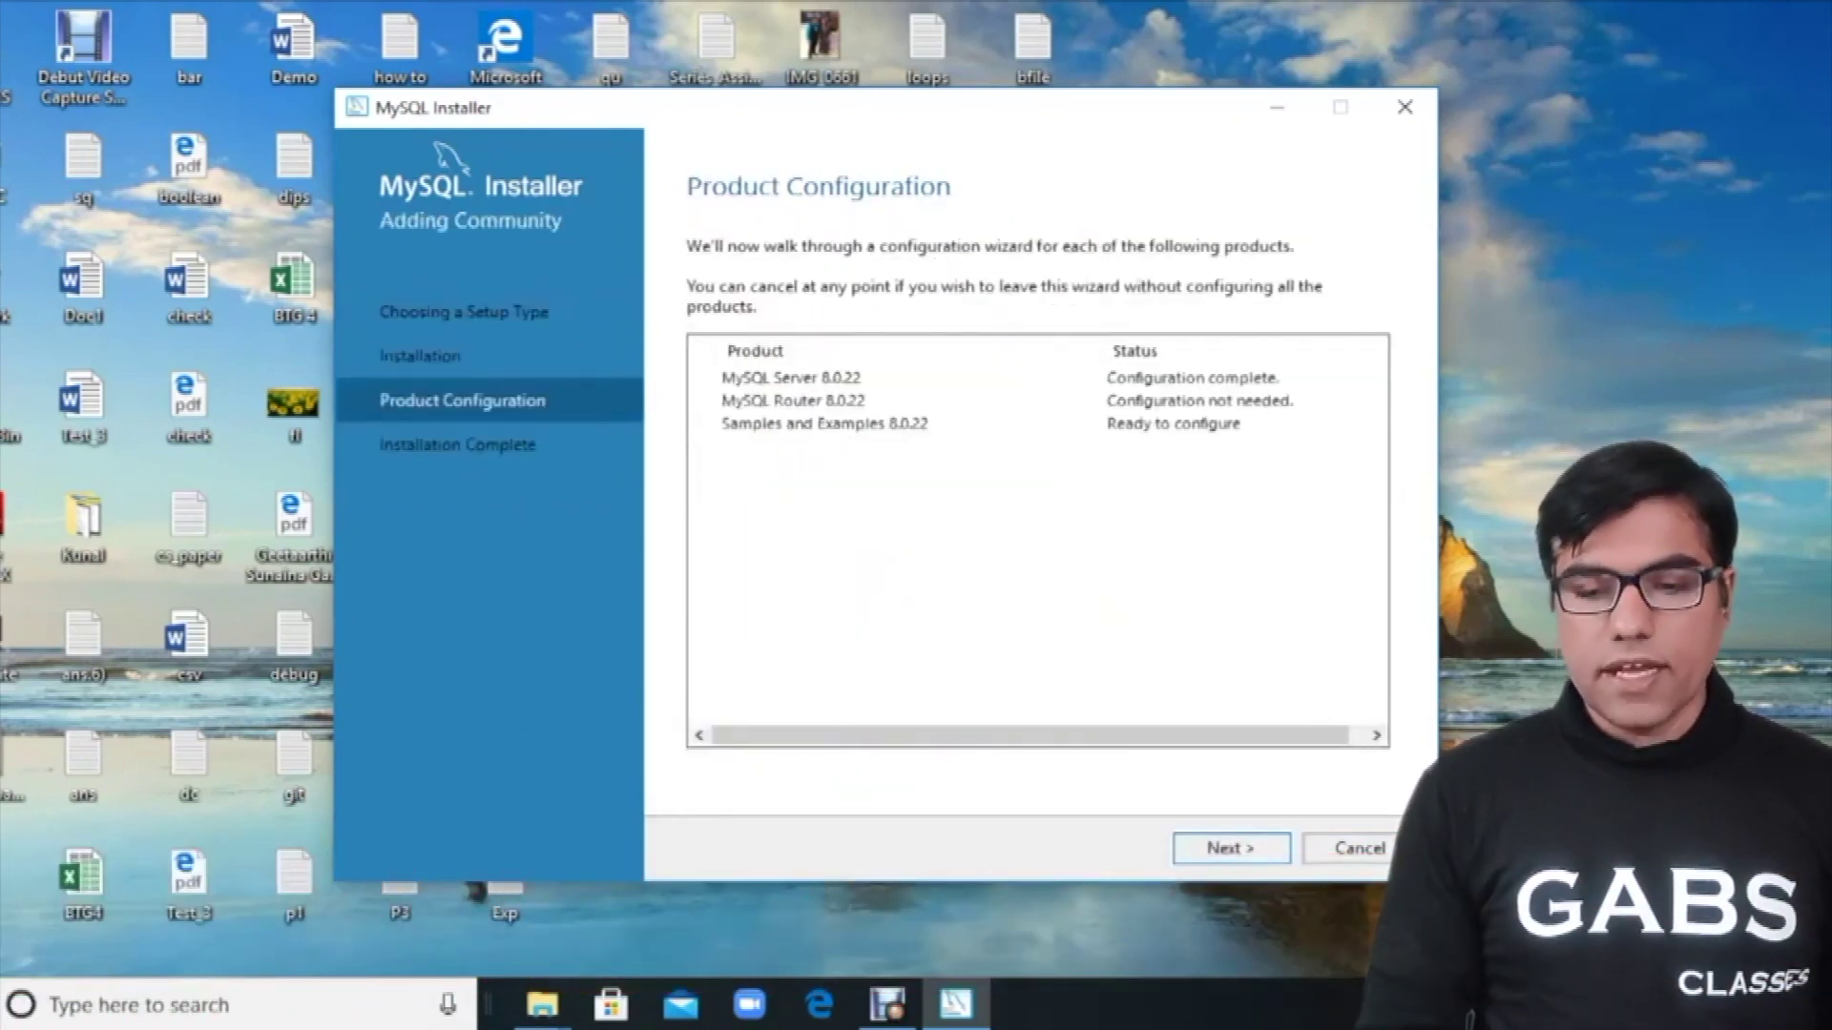
pyautogui.press('Return')
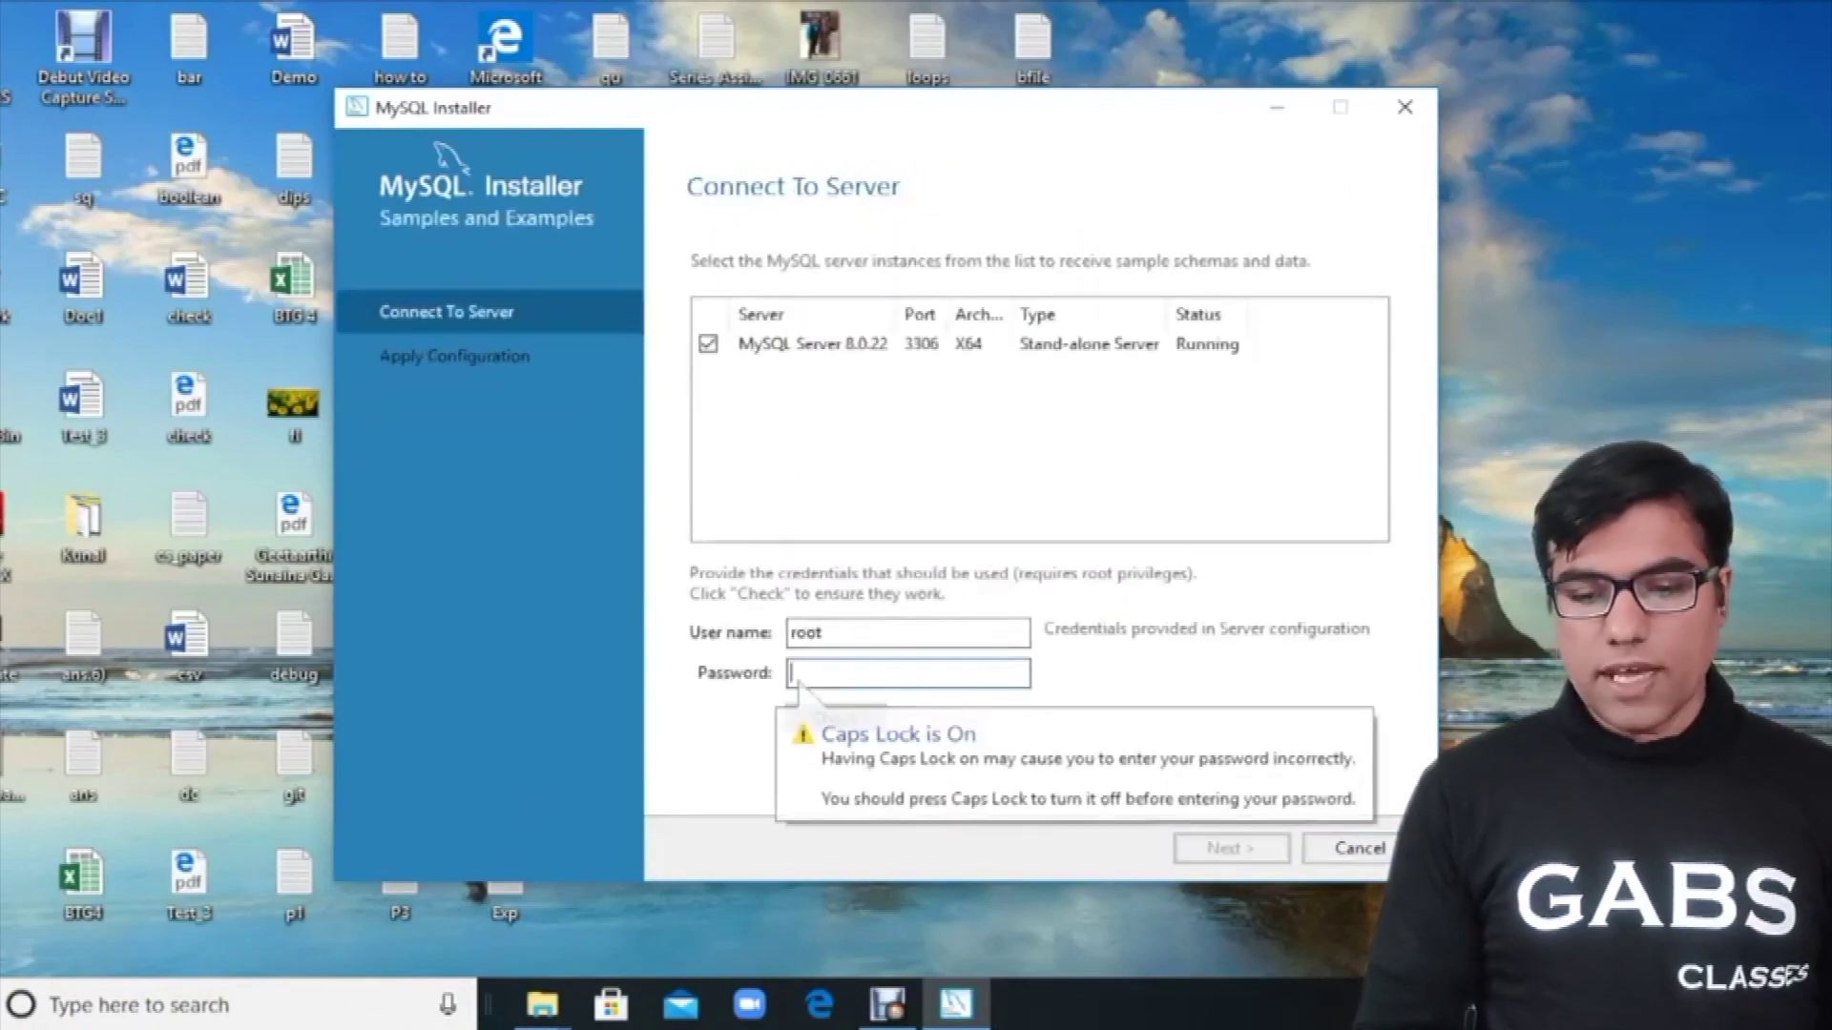
# - Enter the root account password, verify the connection to MySQL Server 8.0.22 succeeds, and advance
pyautogui.click(907, 633)
pyautogui.hotkey('shift', 'Left')
pyautogui.hotkey('shift', 'Left')
pyautogui.hotkey('shift', 'Left')
pyautogui.hotkey('shift', 'Left')
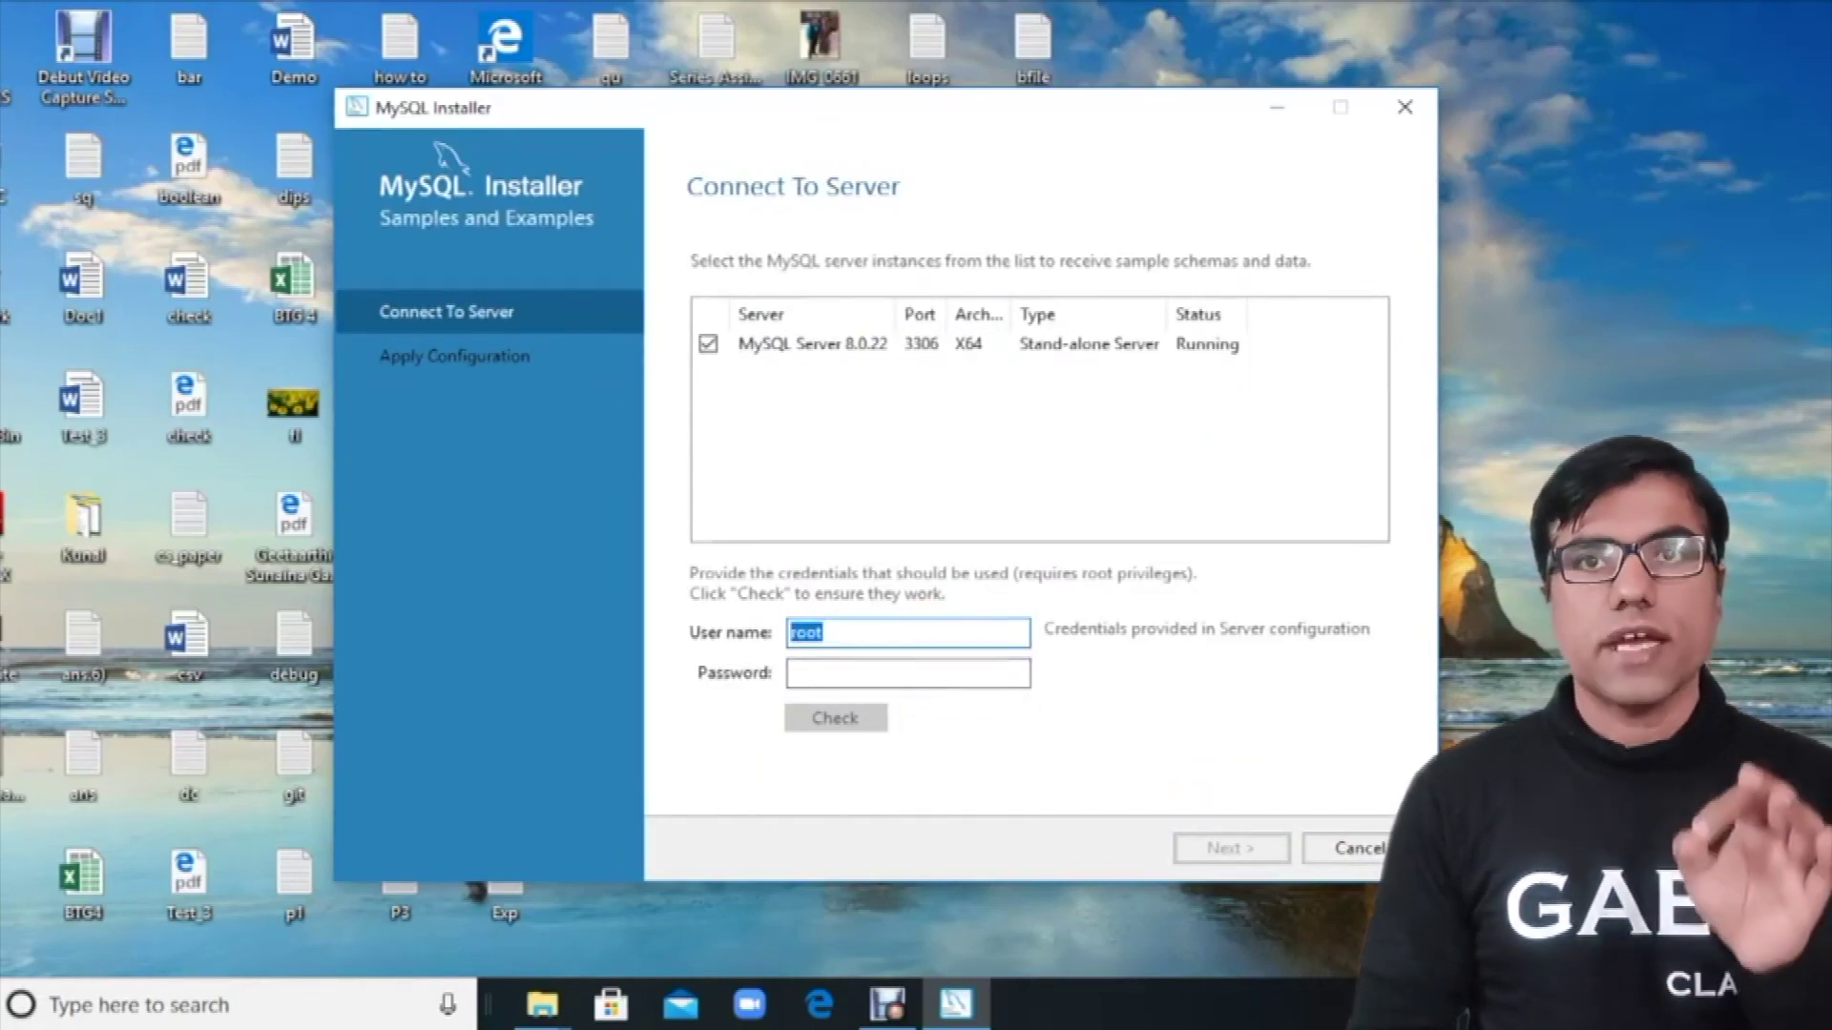
pyautogui.click(822, 632)
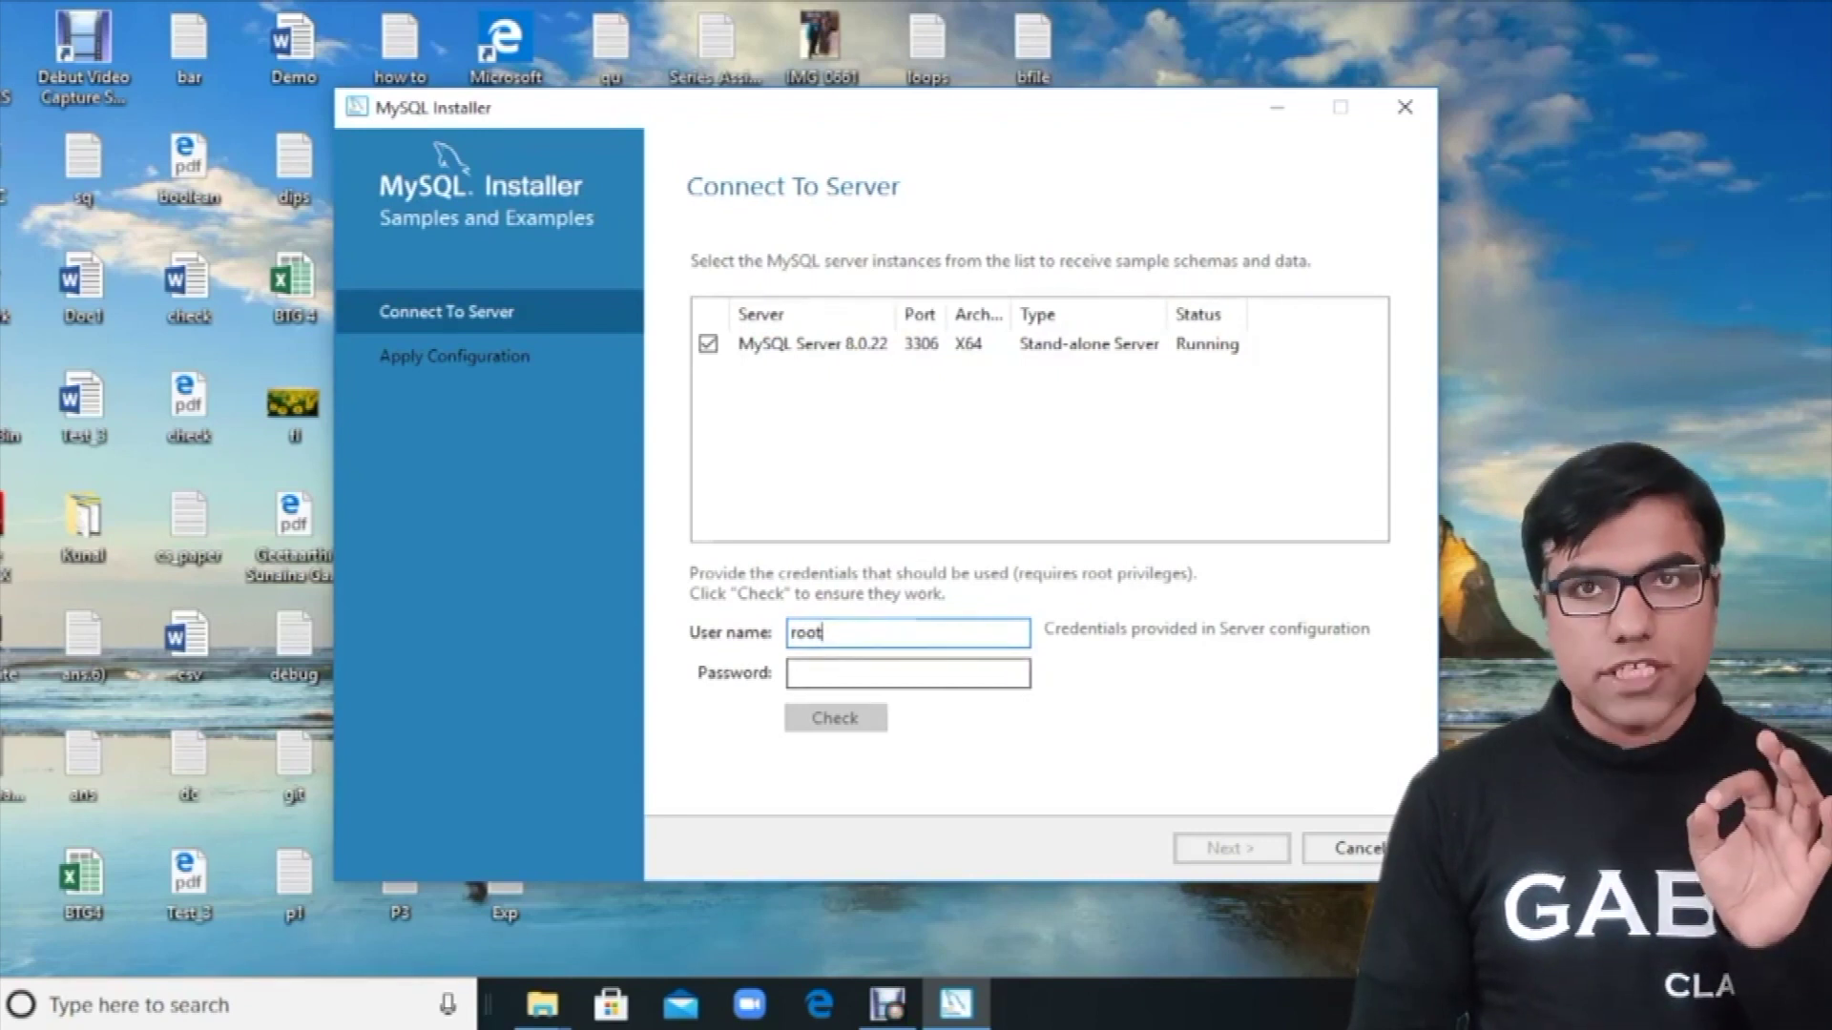
pyautogui.press('Tab')
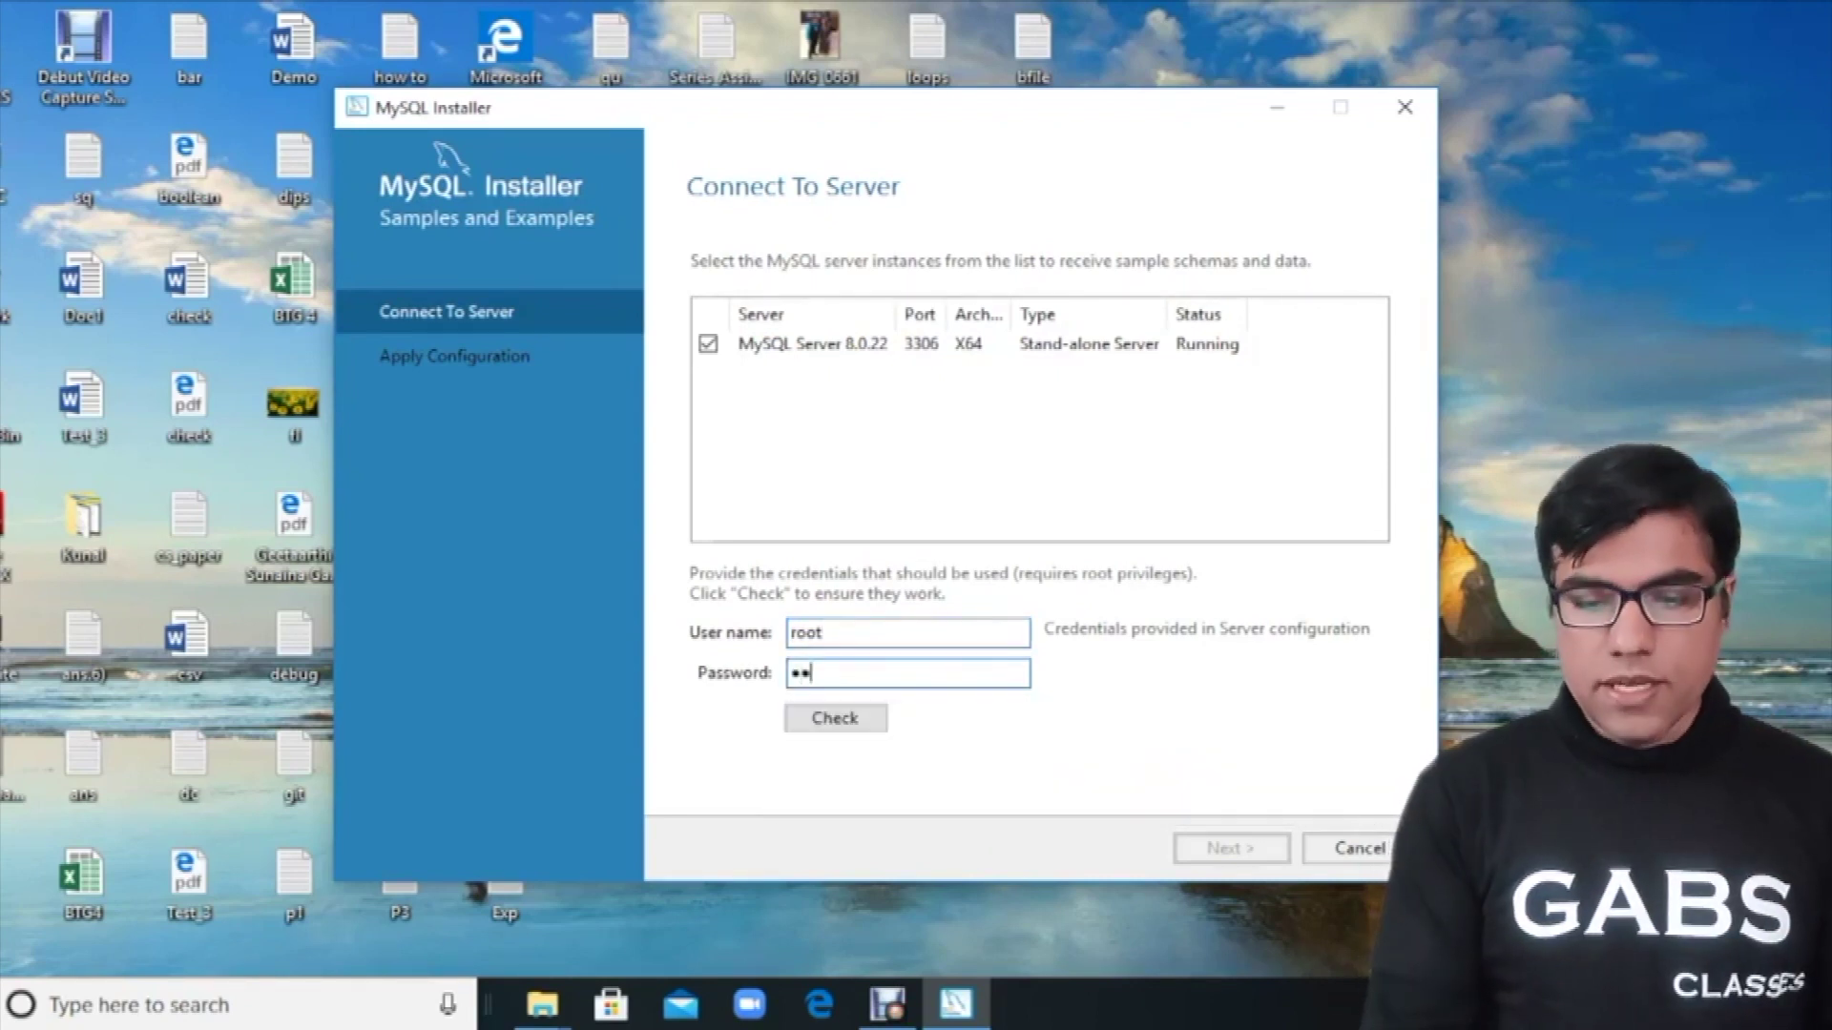
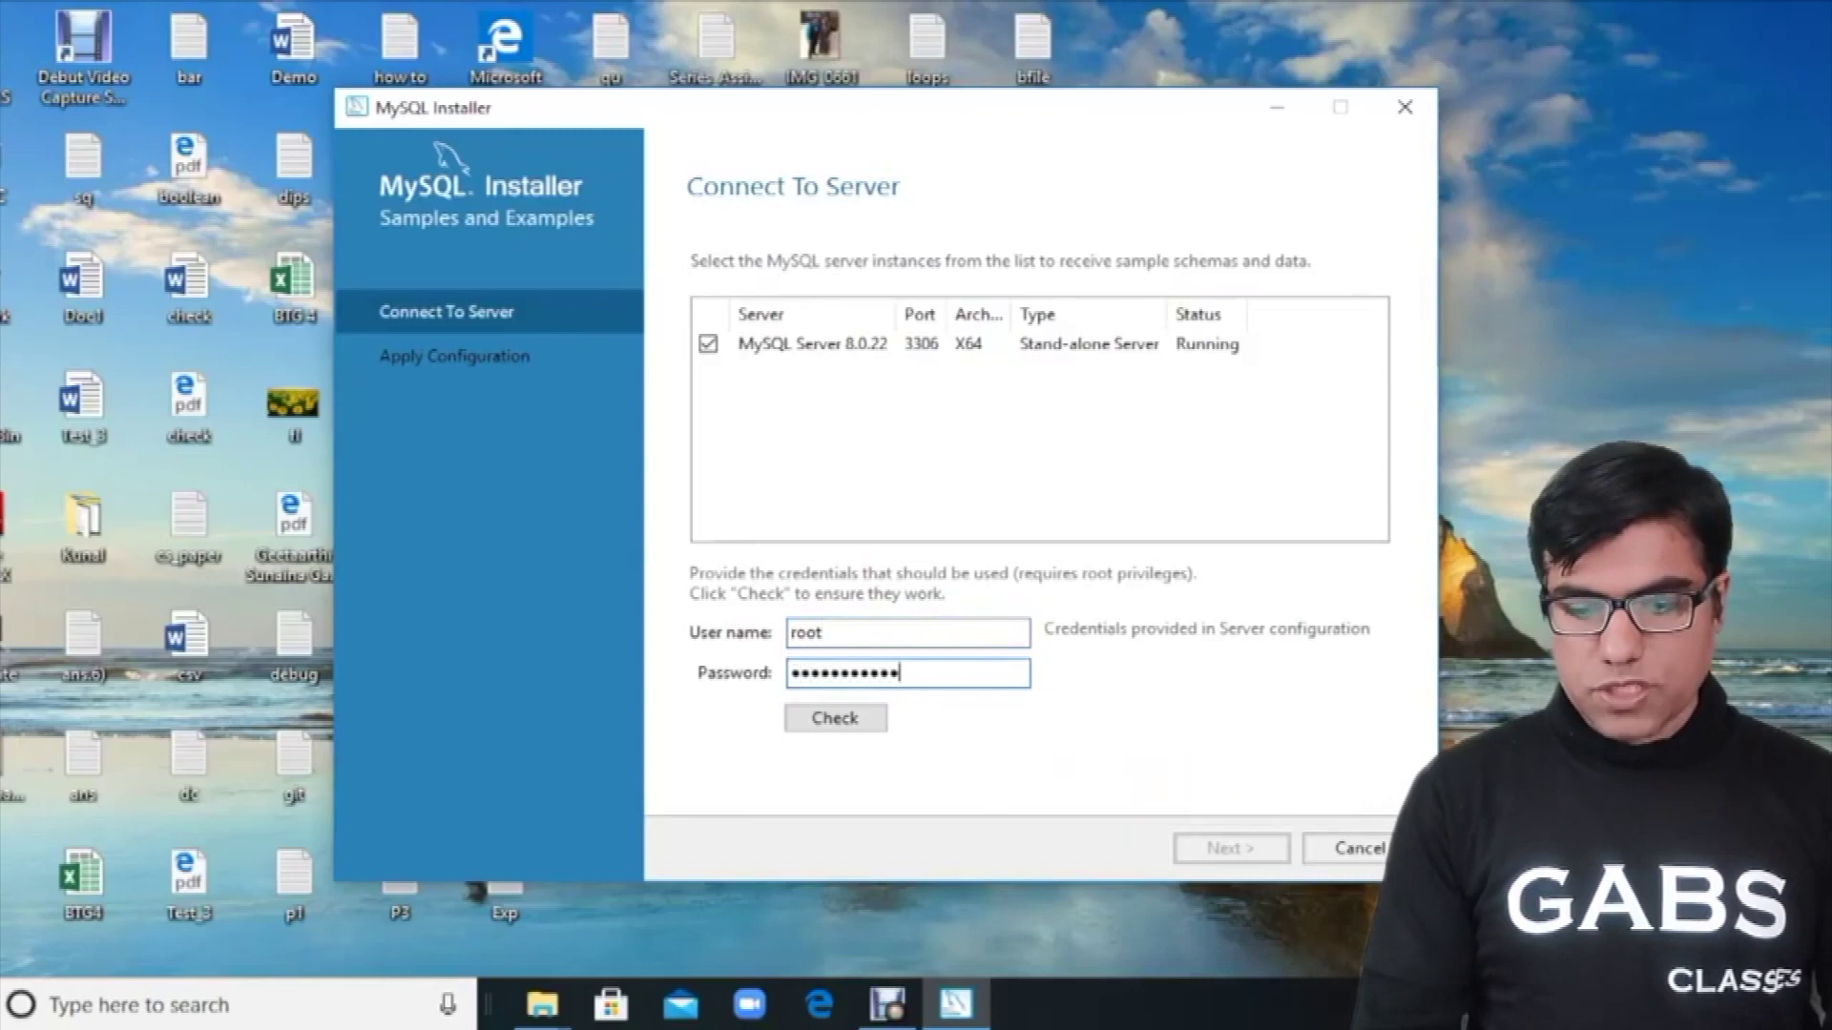
pyautogui.press('Tab')
pyautogui.press('Return')
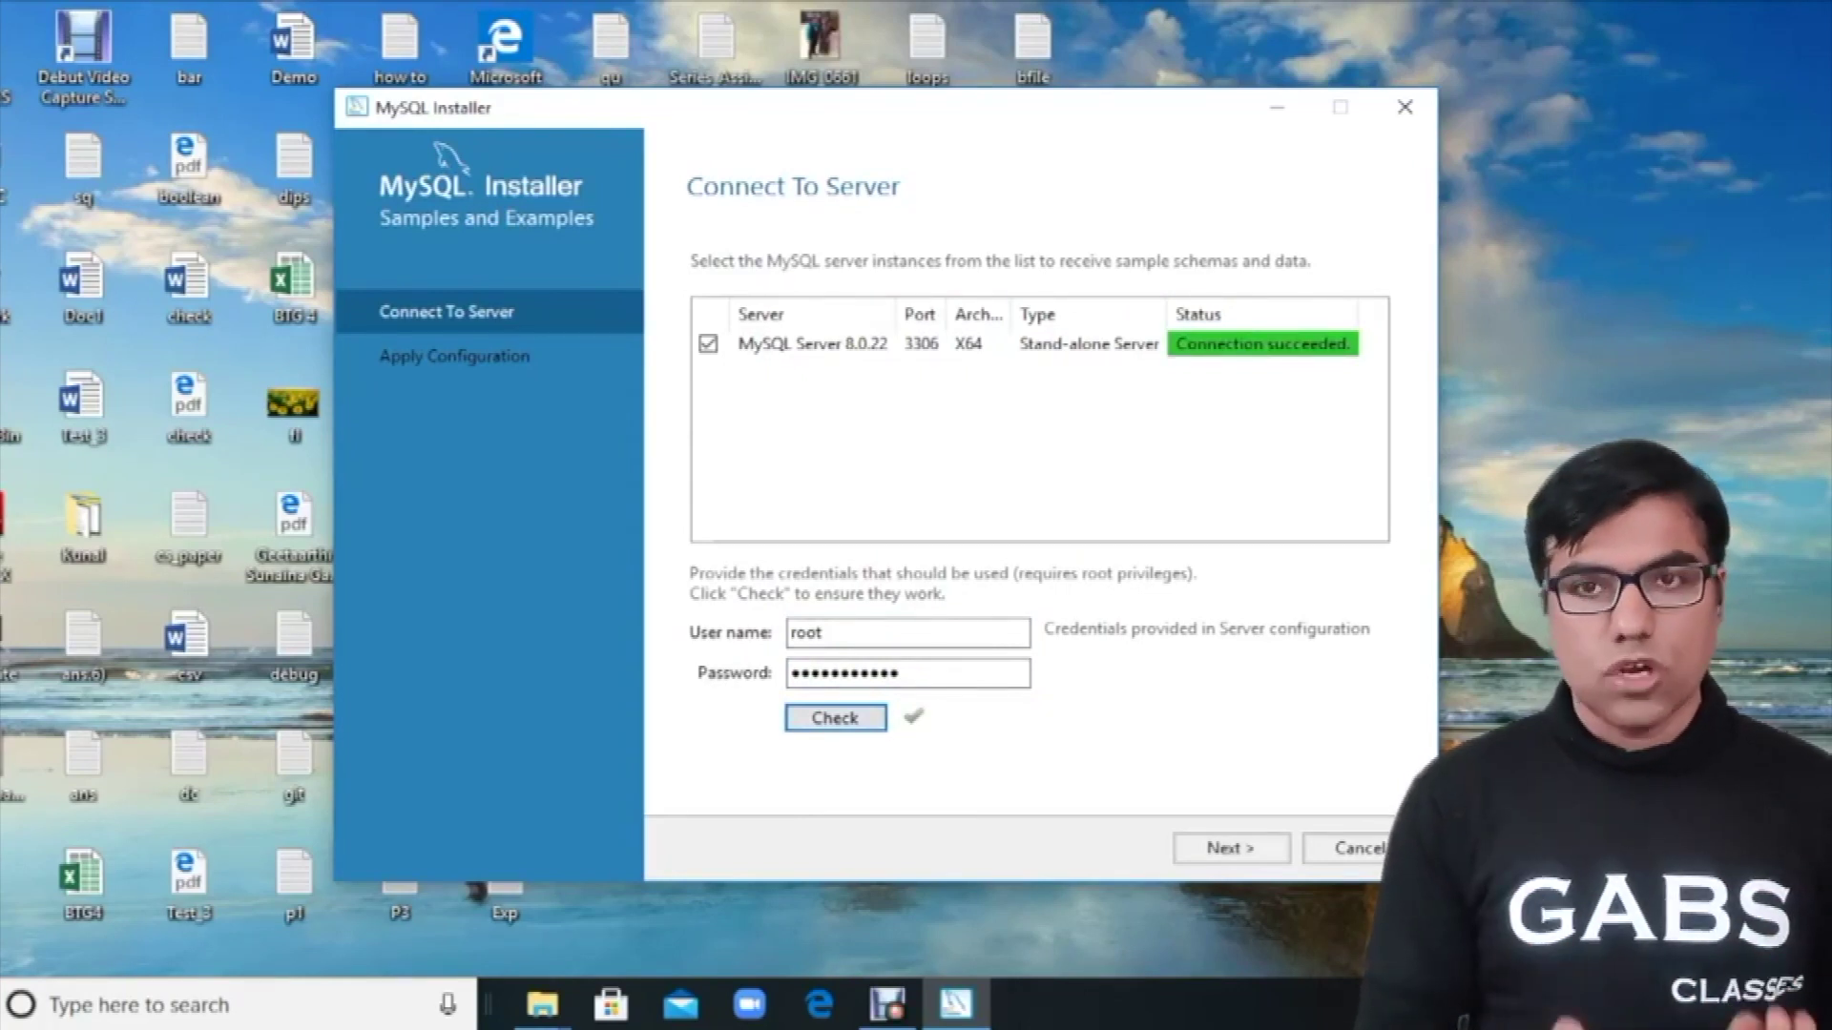
pyautogui.press('Return')
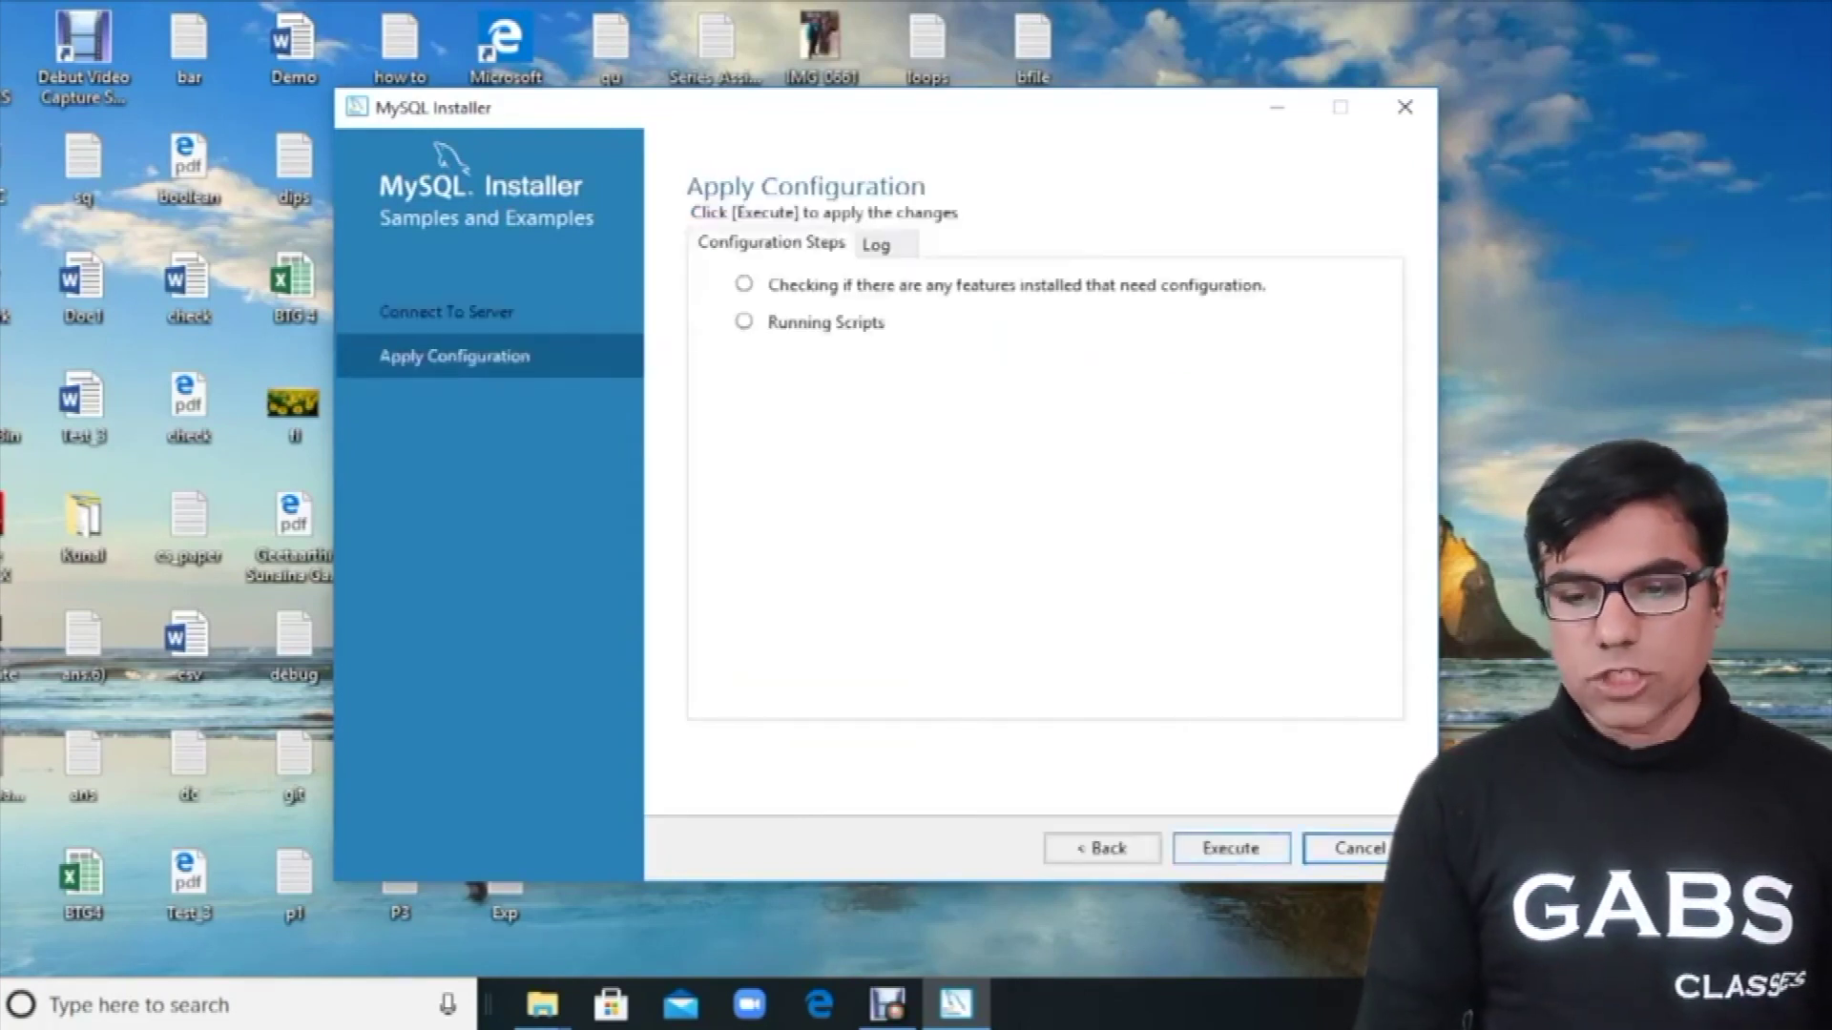
# - Execute the Samples and Examples 8.0.22 configuration and finish once both steps complete
pyautogui.press('Return')
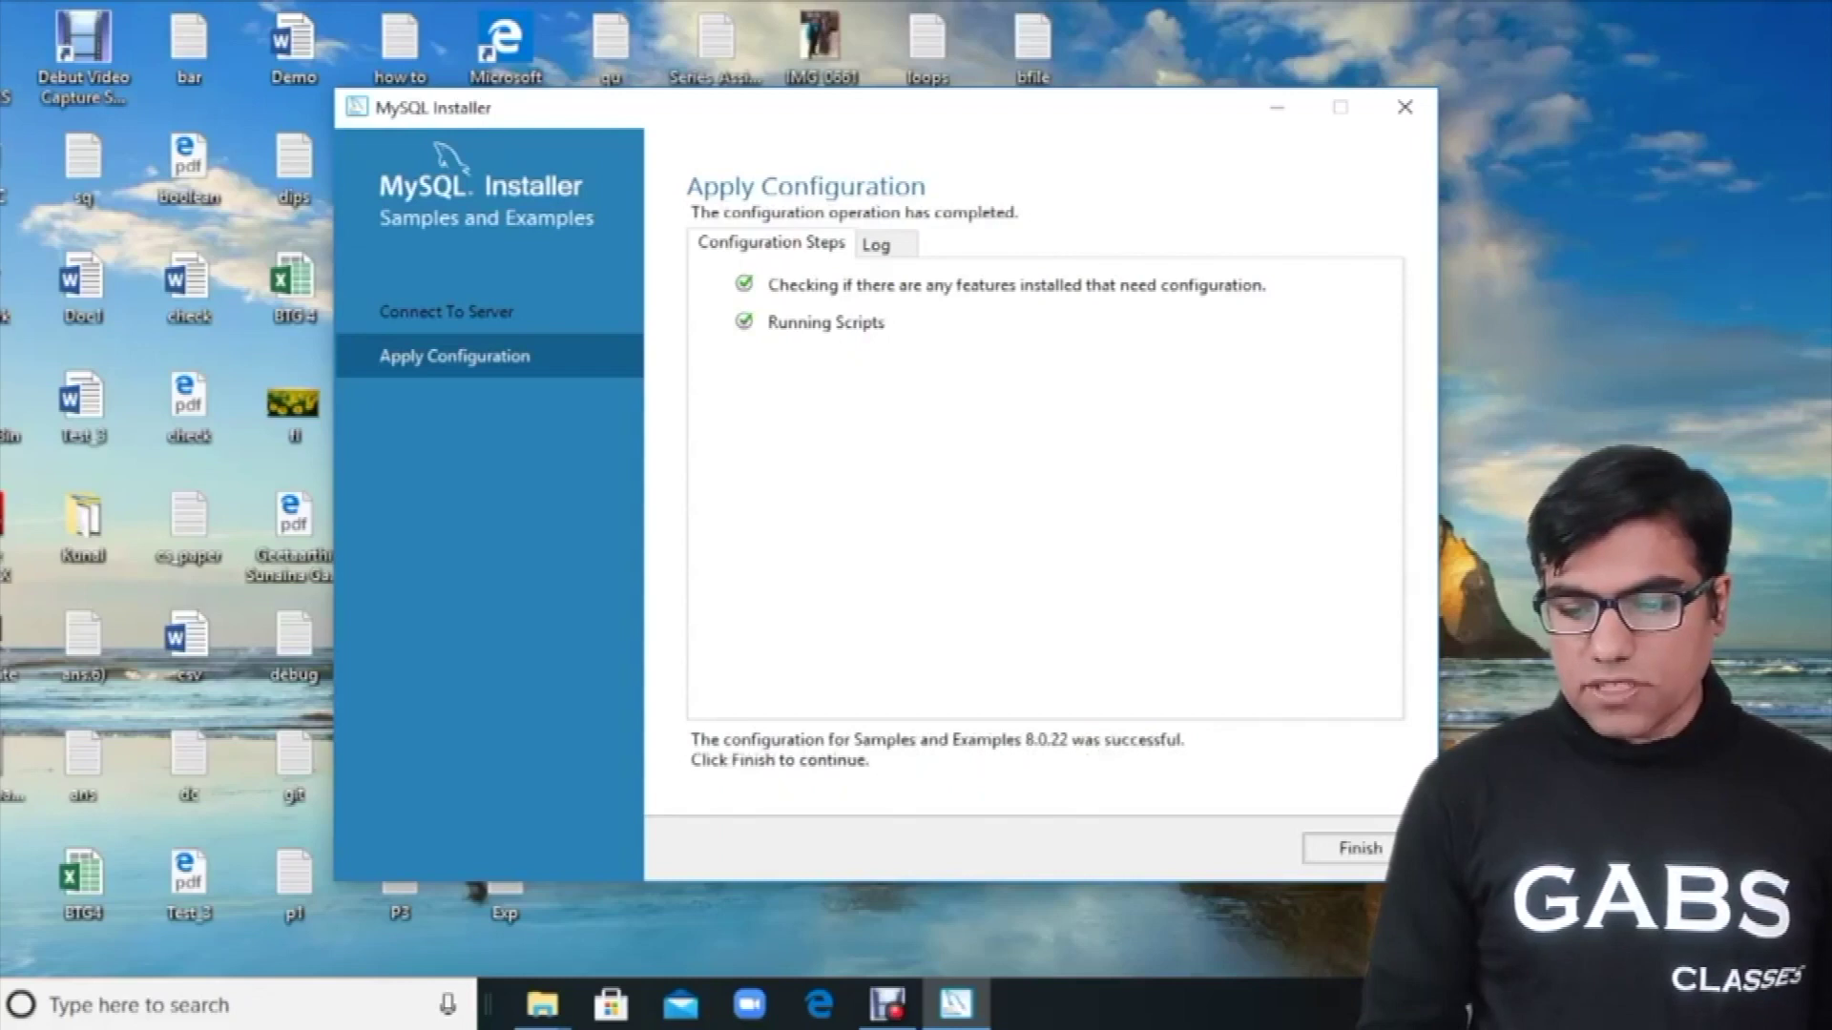
pyautogui.press('Return')
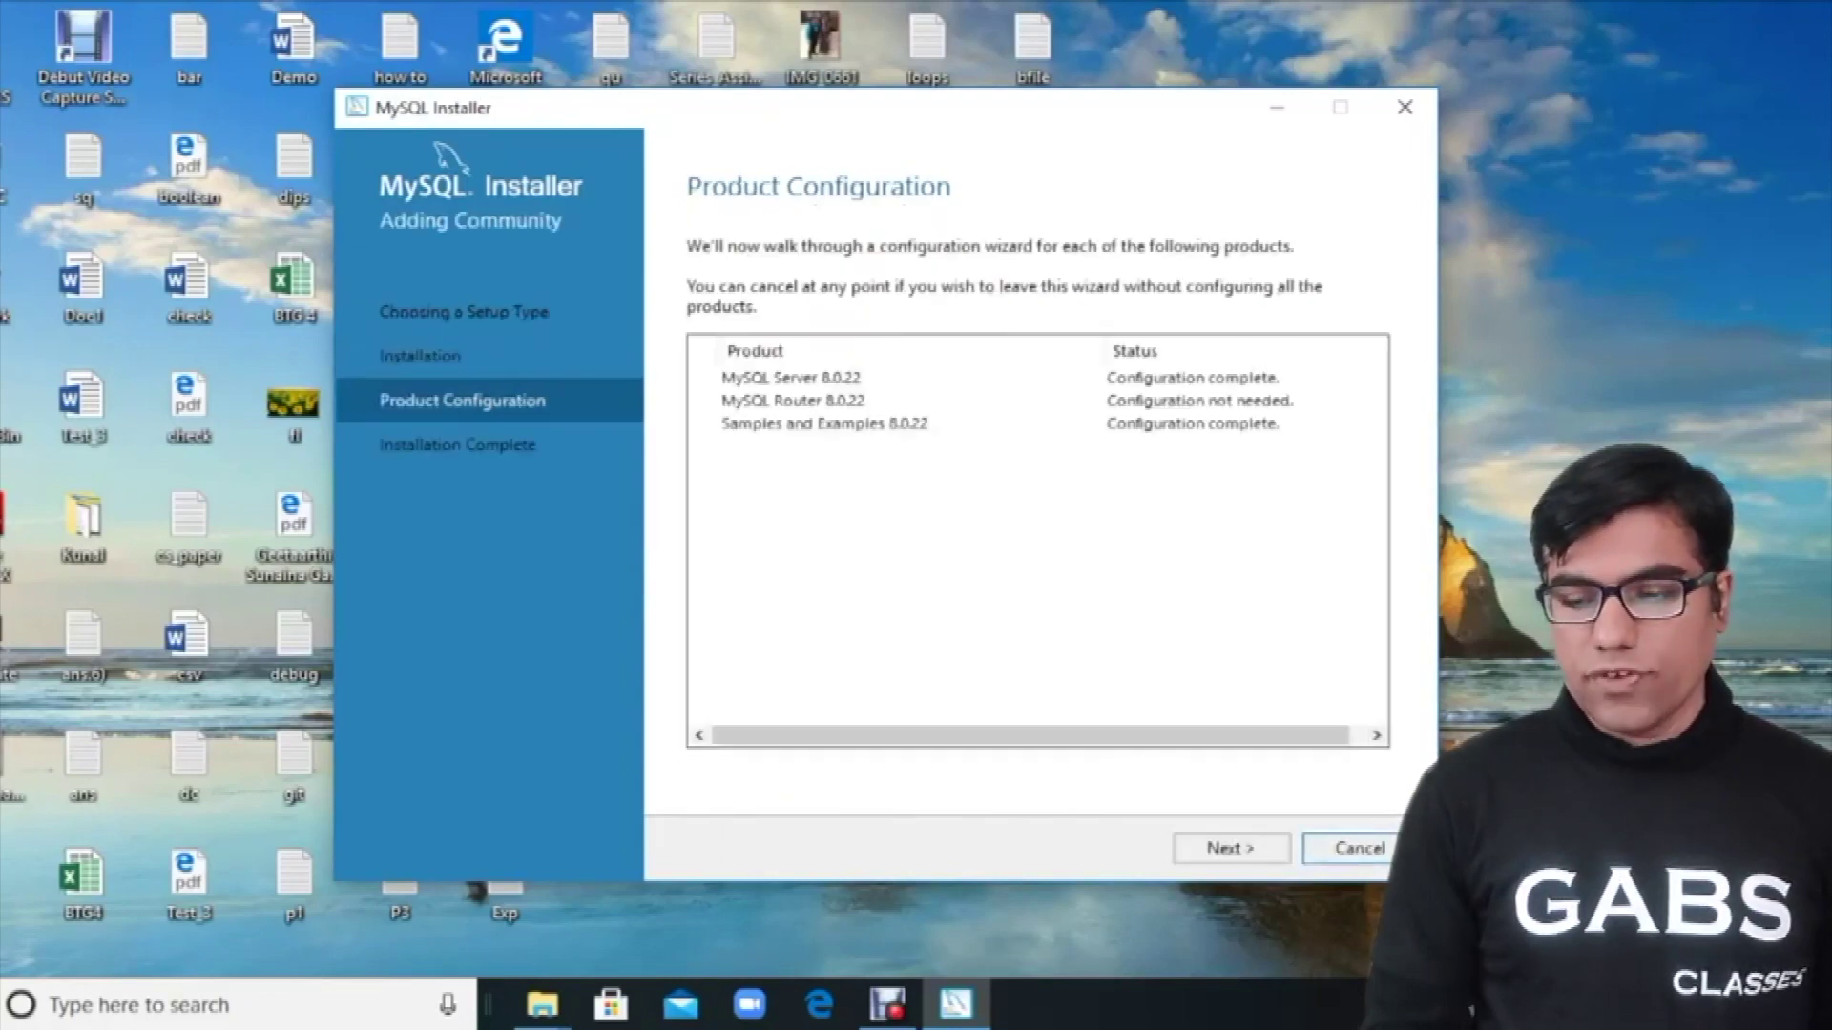
# - Decline the cancel prompt, bring the installer back, and advance to the Installation Complete page
pyautogui.press('Return')
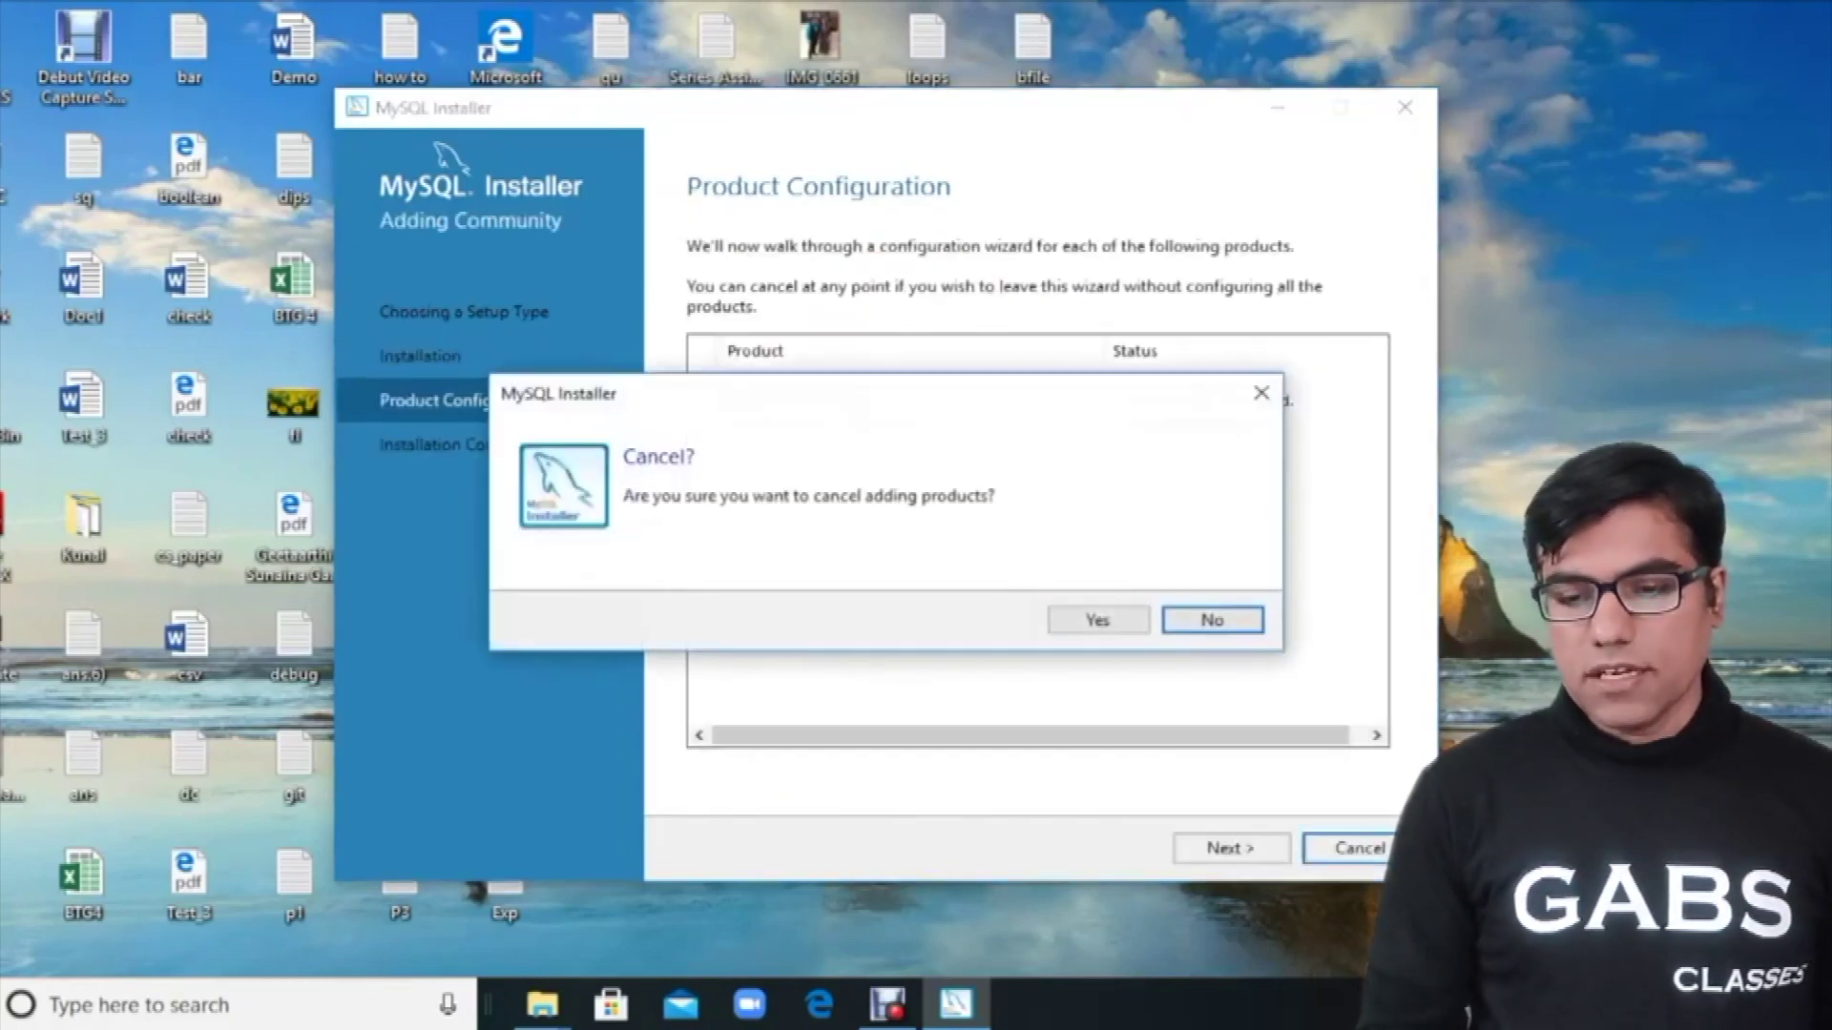
pyautogui.press('Return')
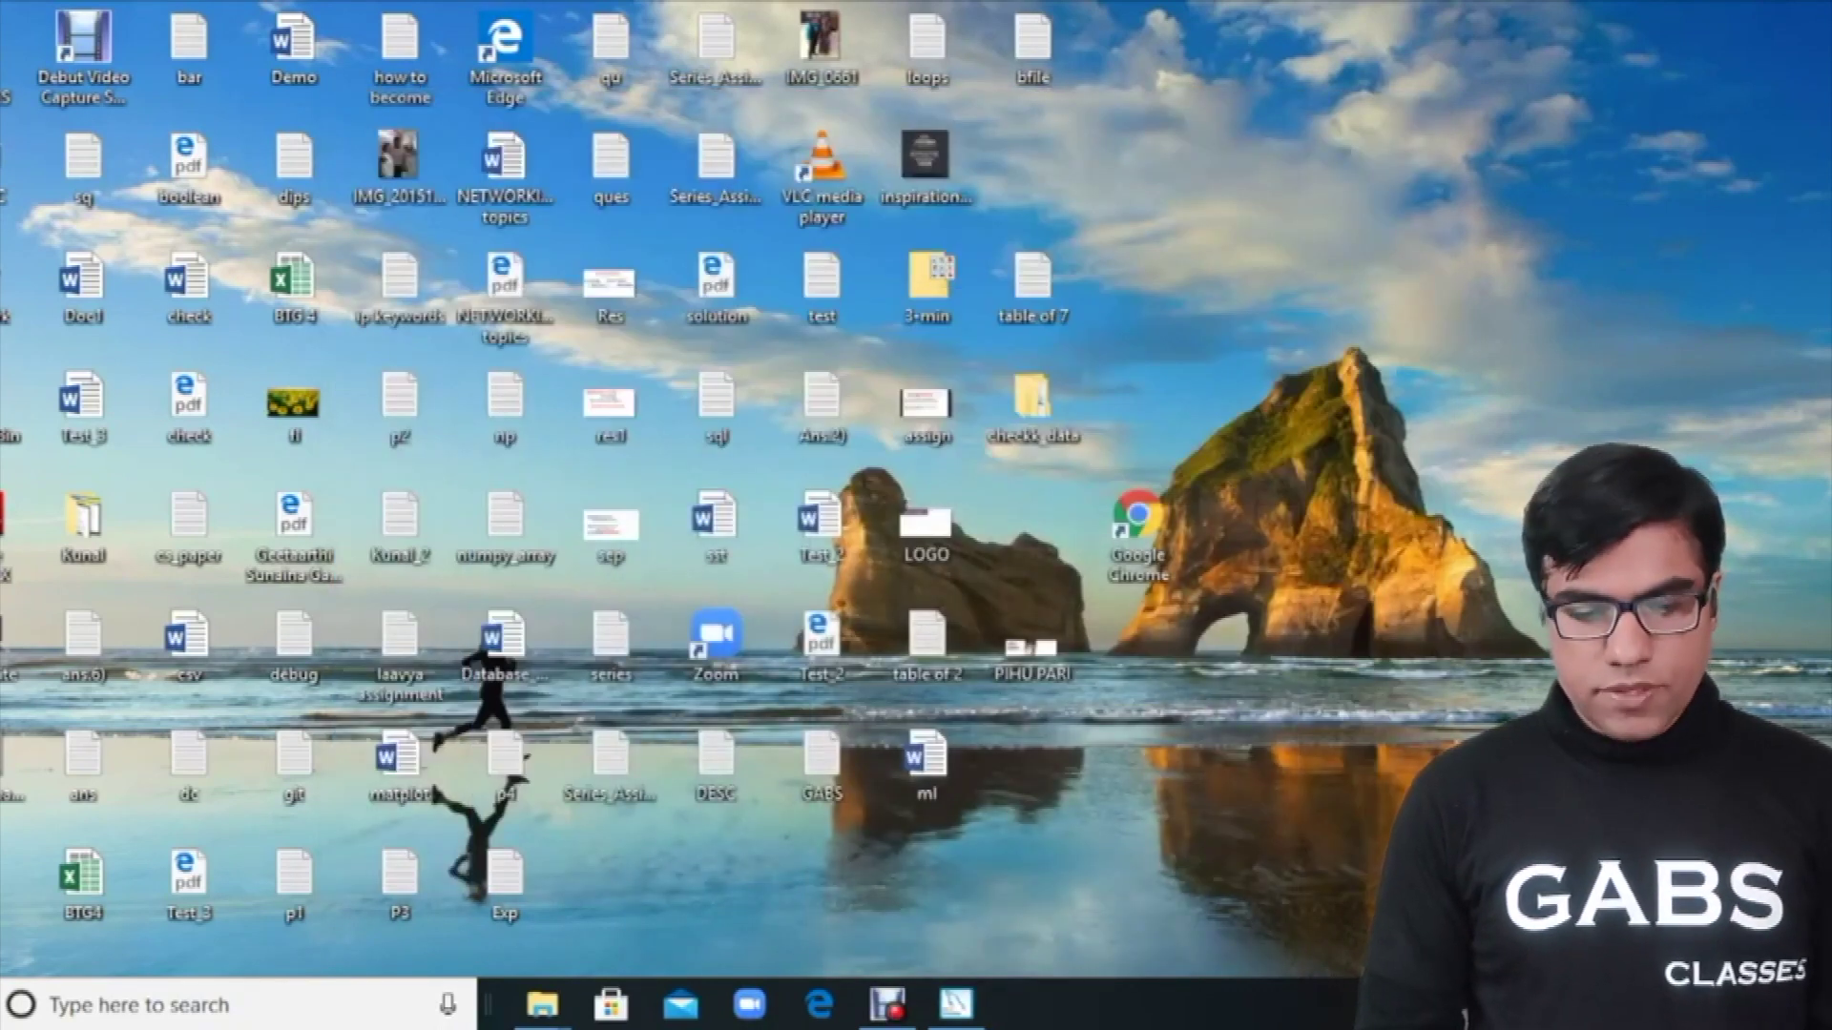
pyautogui.hotkey('alt', 'Tab')
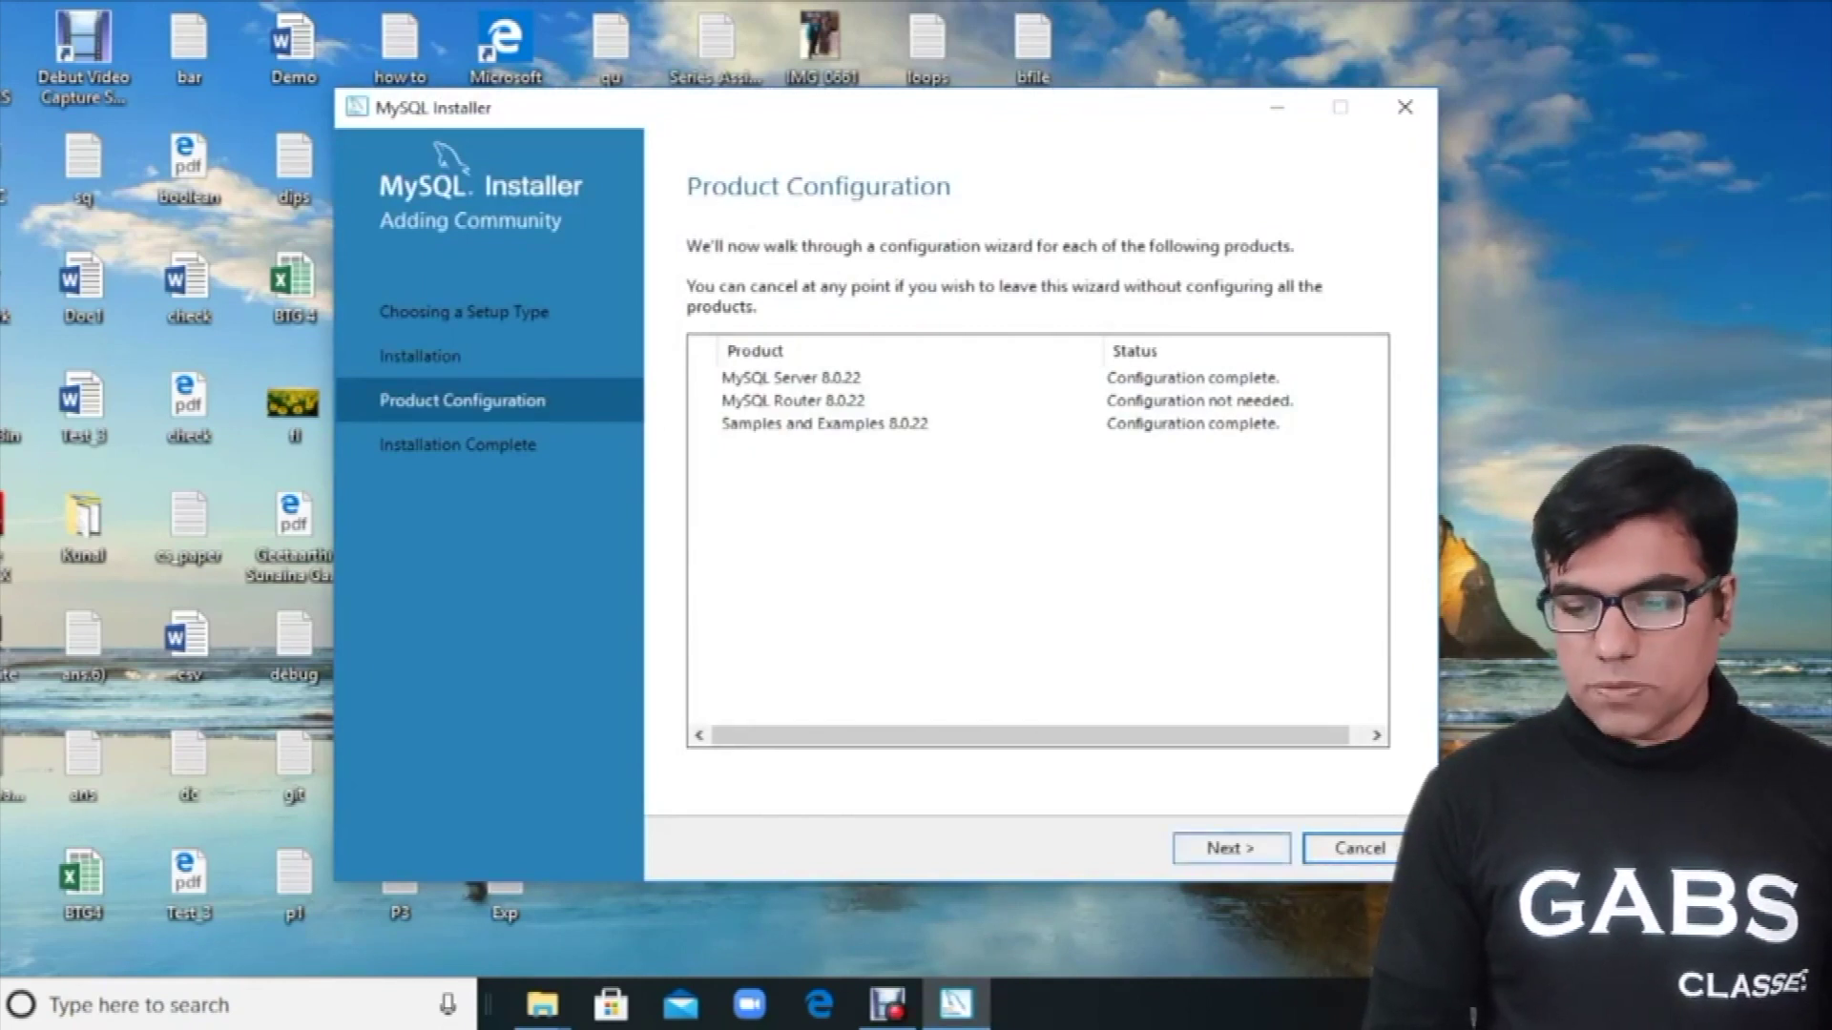
pyautogui.click(1231, 848)
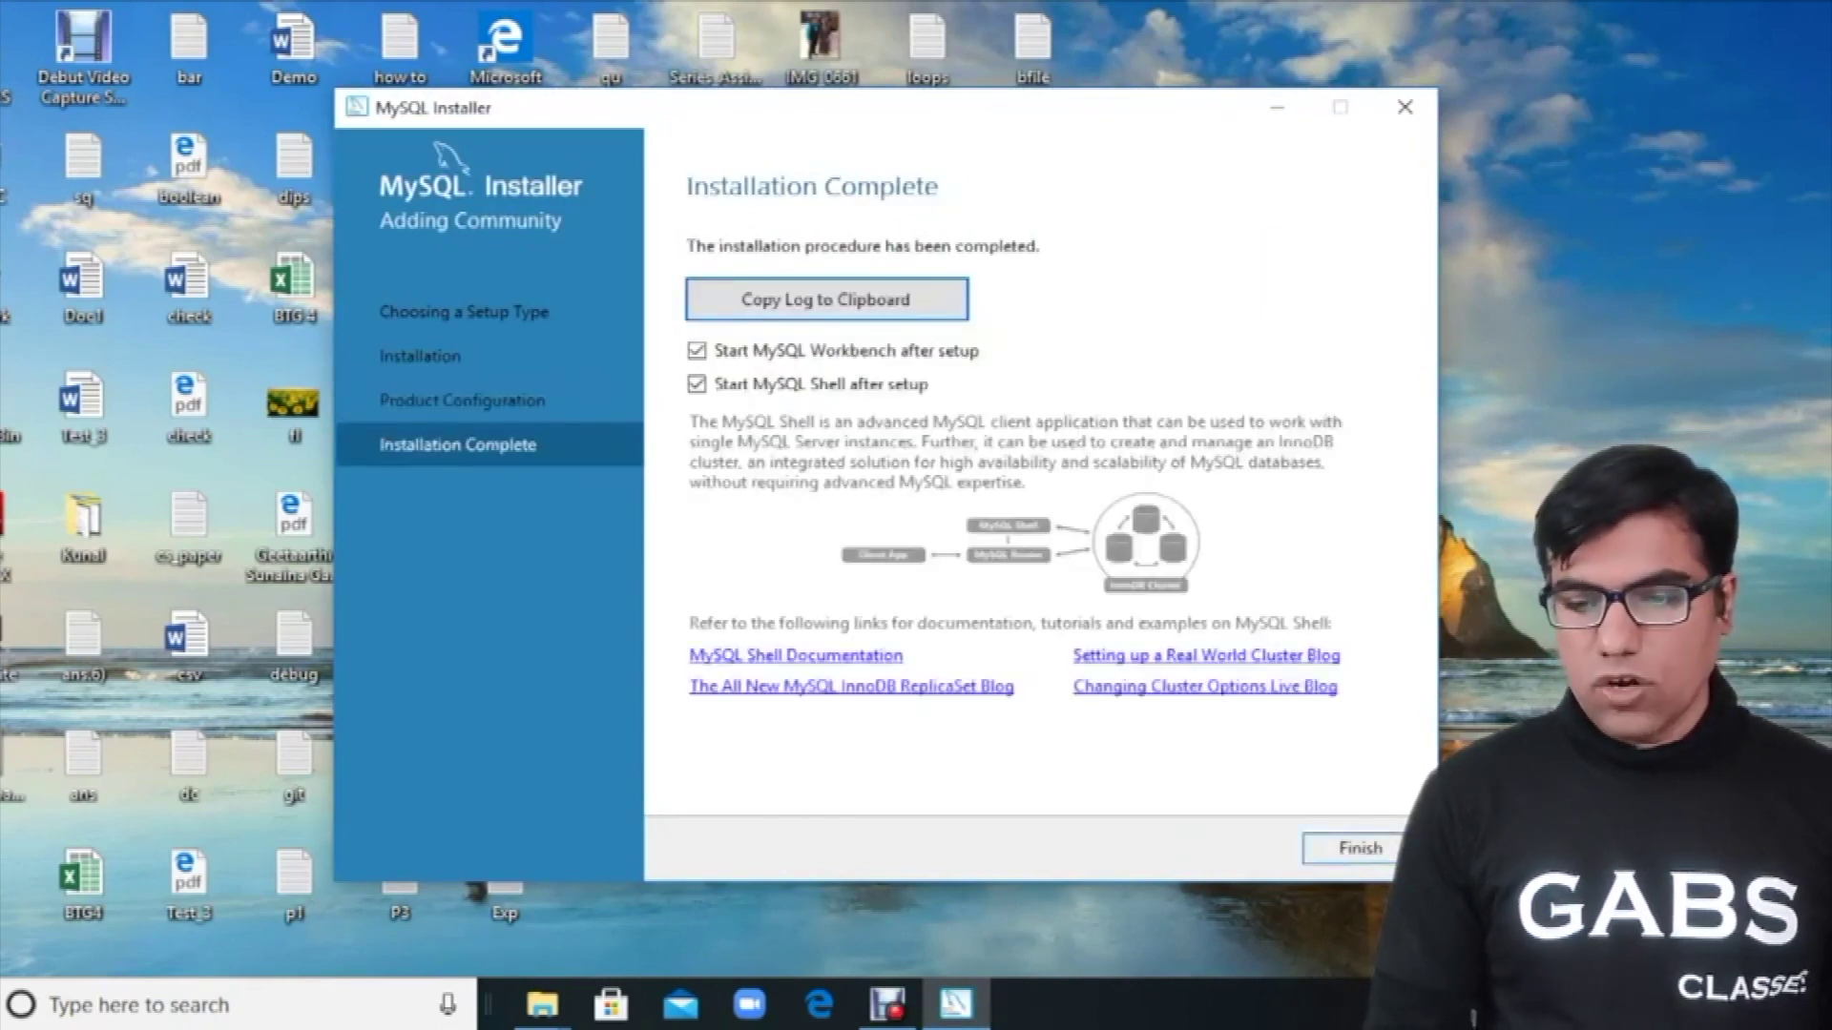
# - Finish MySQL Installer and close the MySQL Shell console it launches
pyautogui.click(1355, 848)
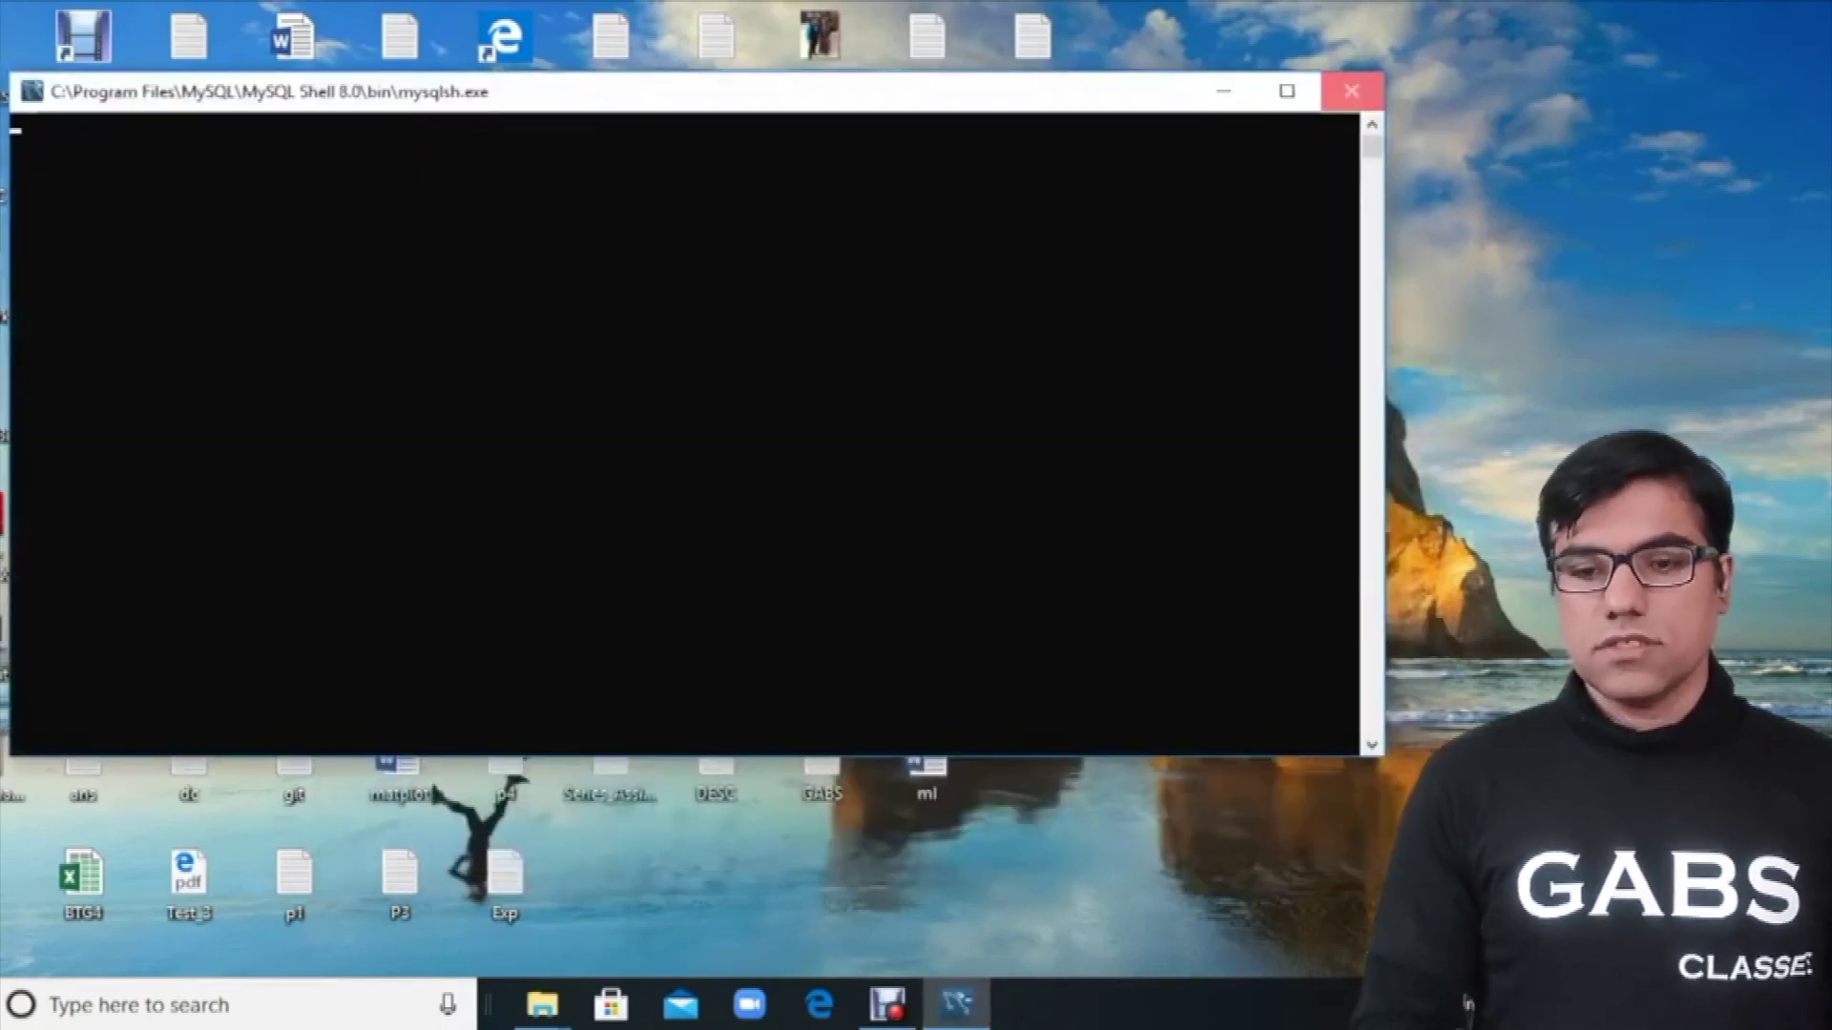
pyautogui.click(1351, 91)
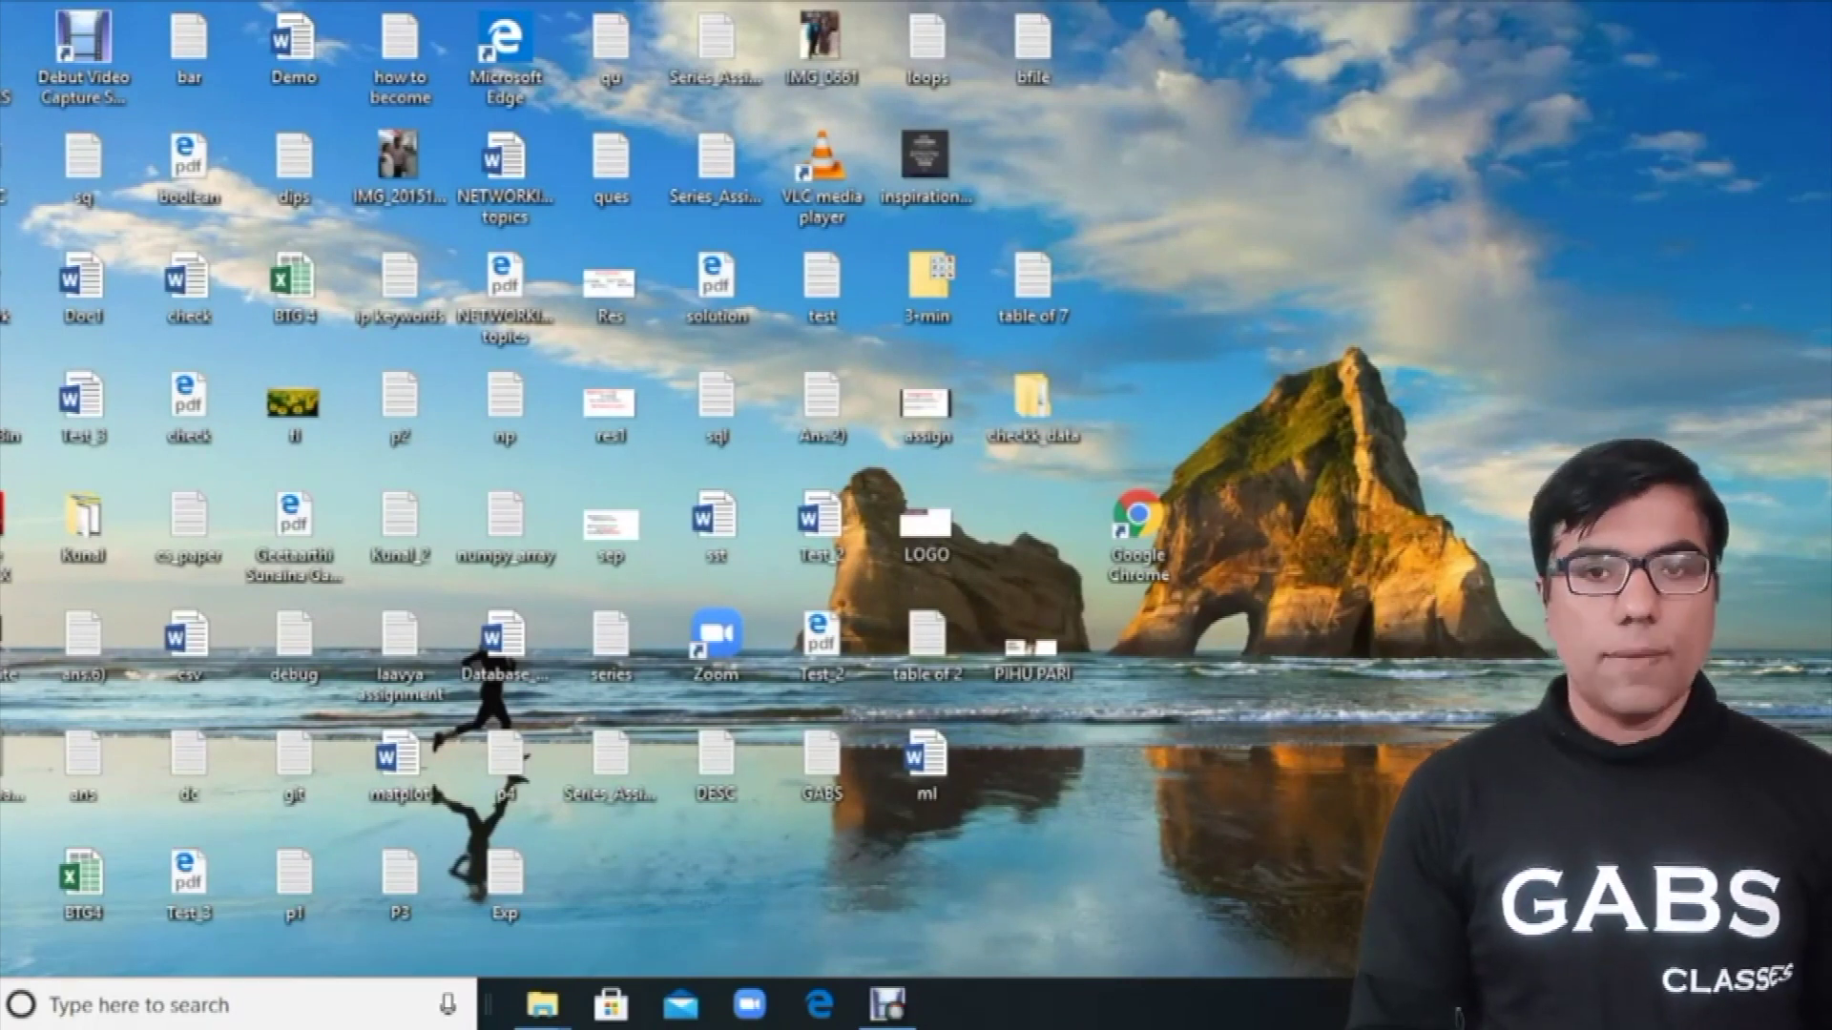
# - Search the Start menu for 'mysql' and launch MySQL 8.0 Command Line Client
pyautogui.press('super')
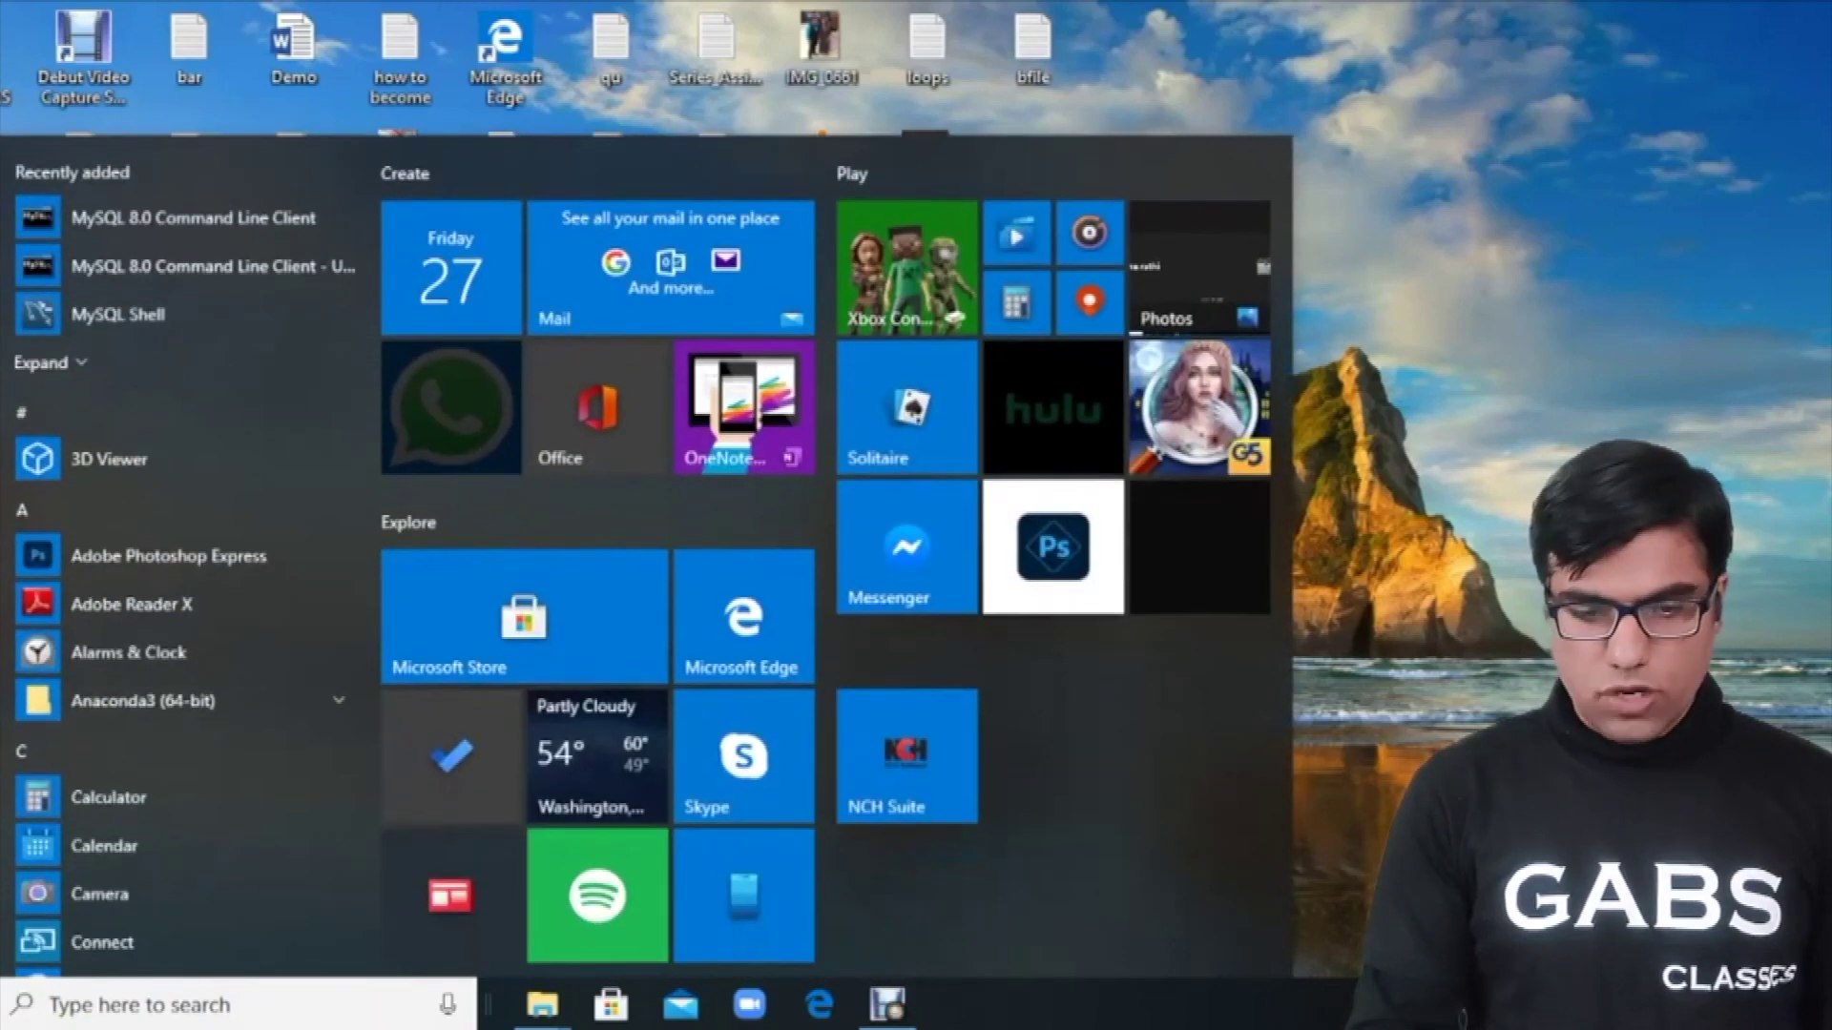
pyautogui.write('mys')
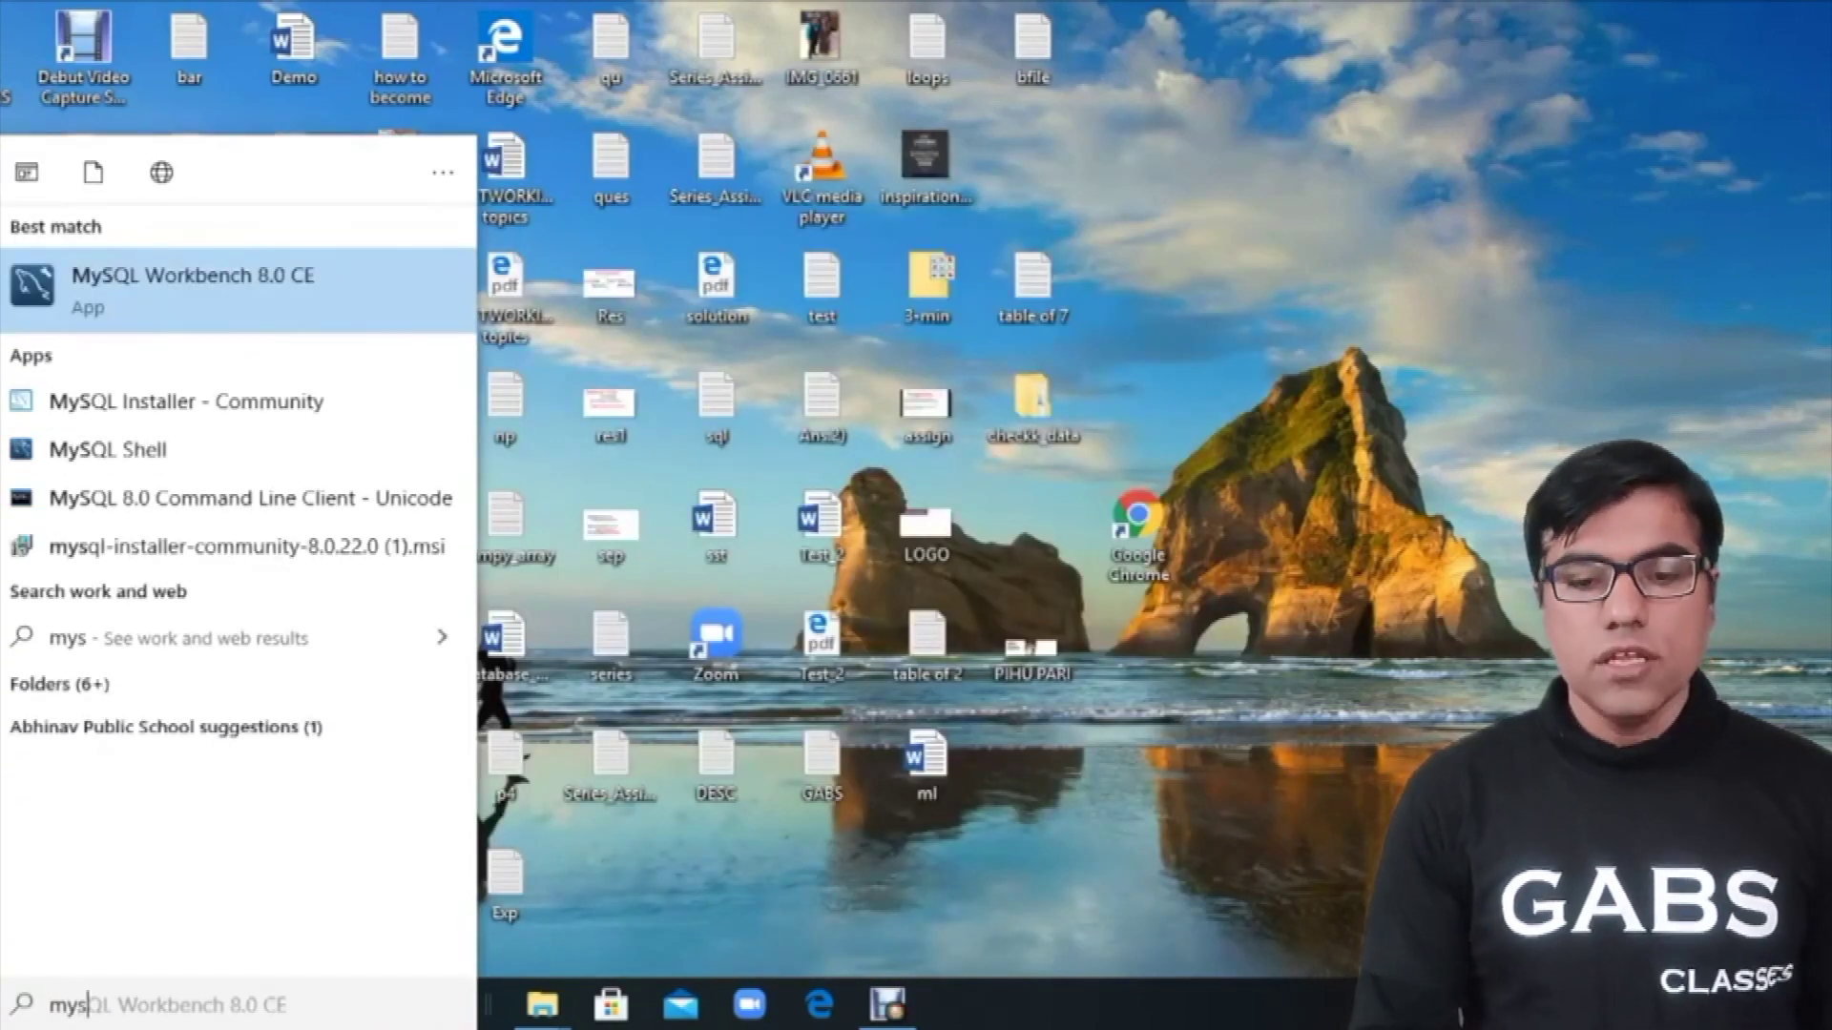
pyautogui.write('ql')
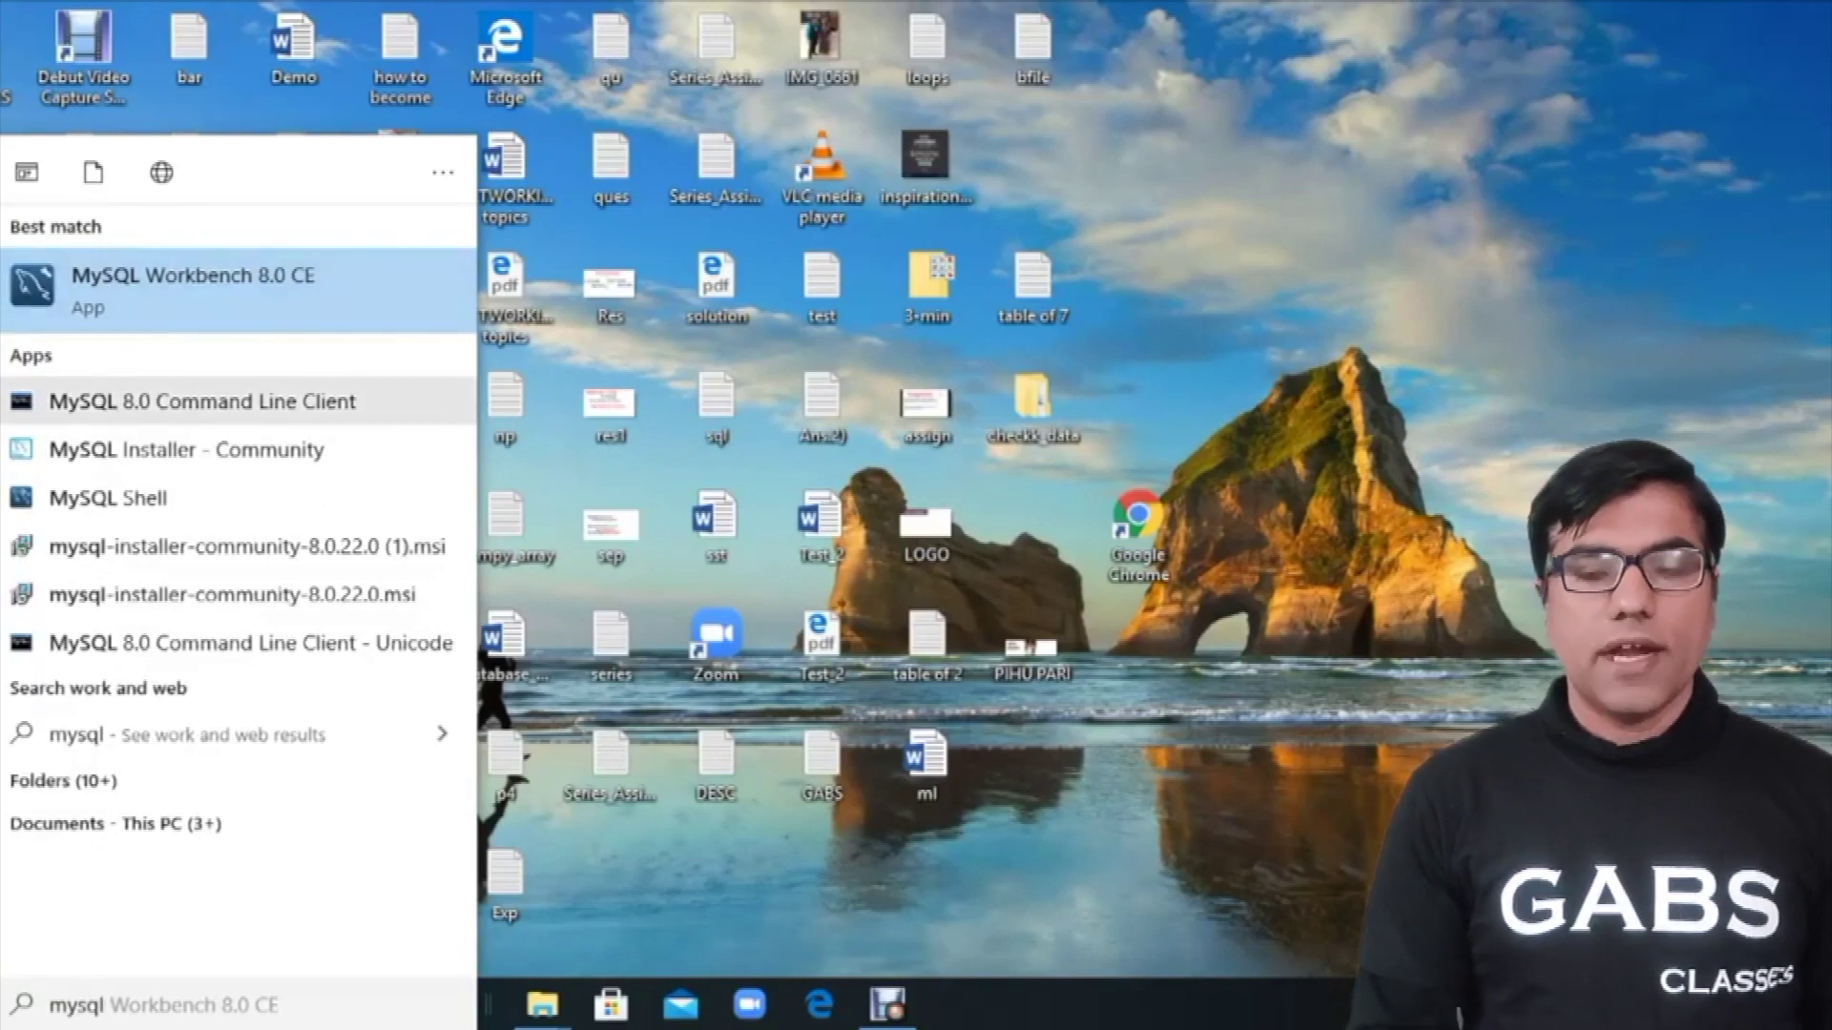
pyautogui.click(202, 400)
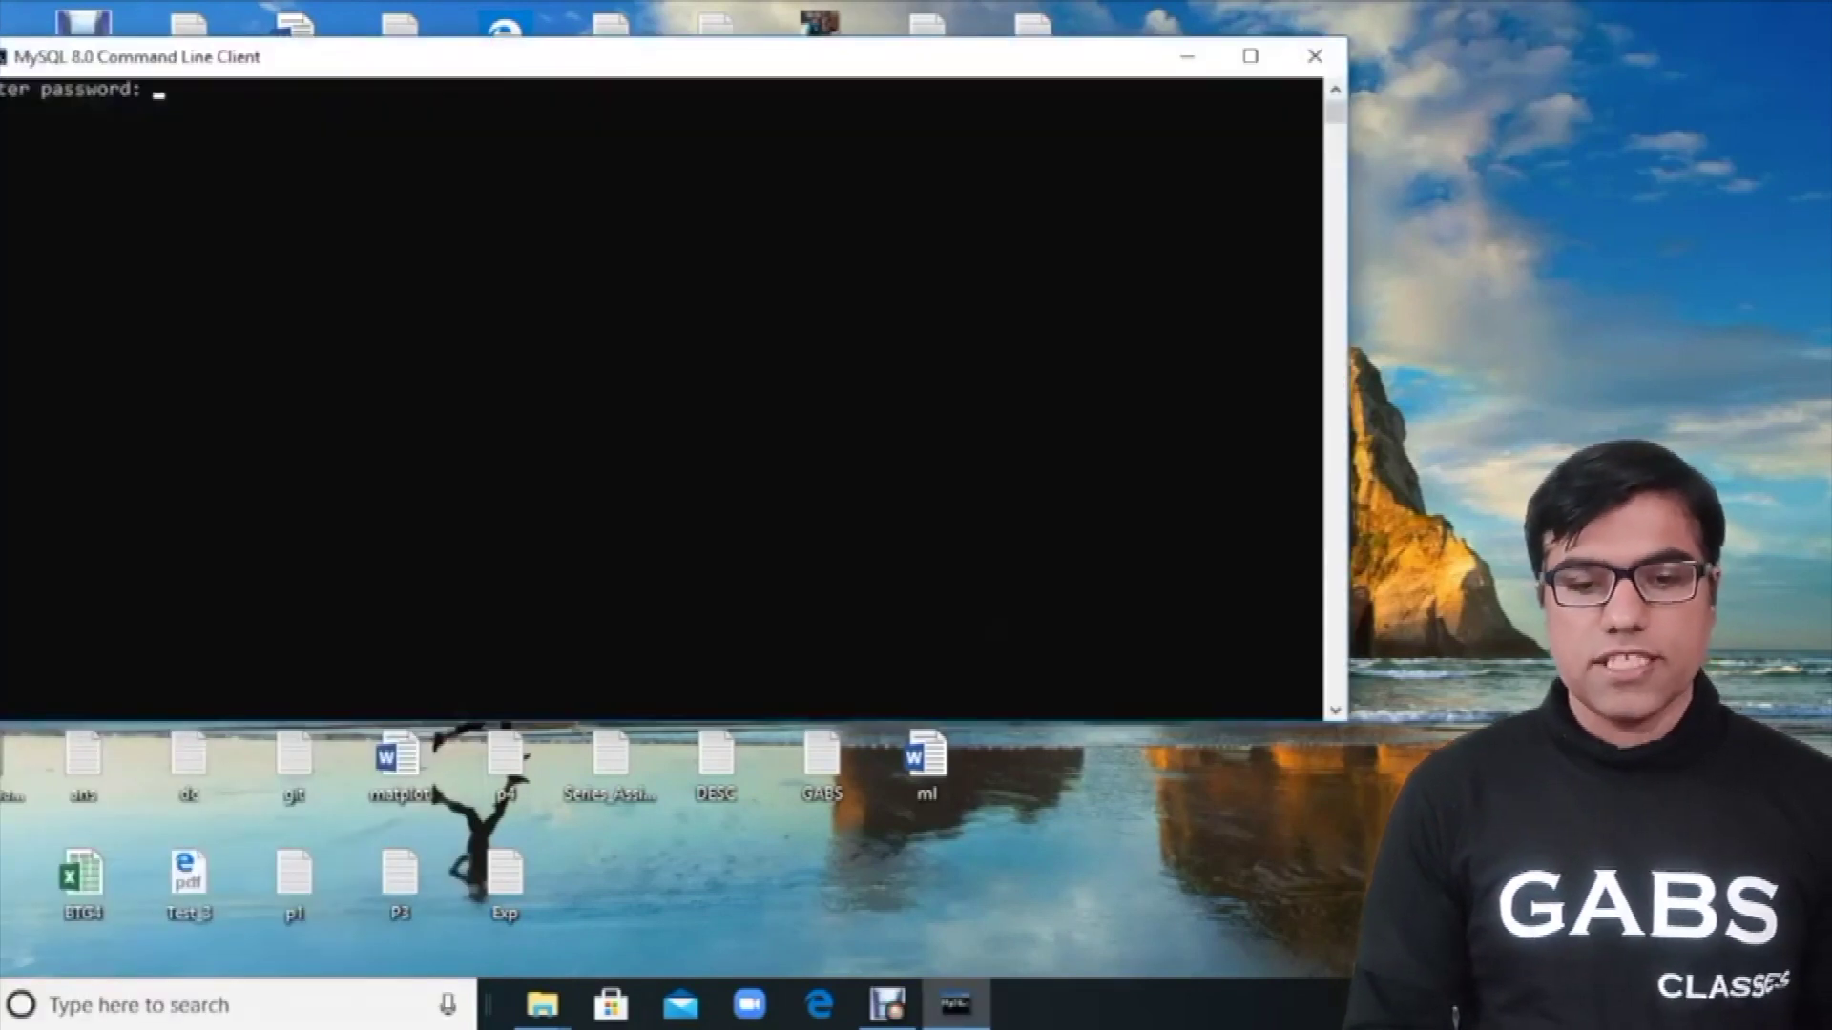
# - Center the client window and log in with the root password to reach mysql>
pyautogui.moveTo(372, 74); pyautogui.dragTo(624, 195)
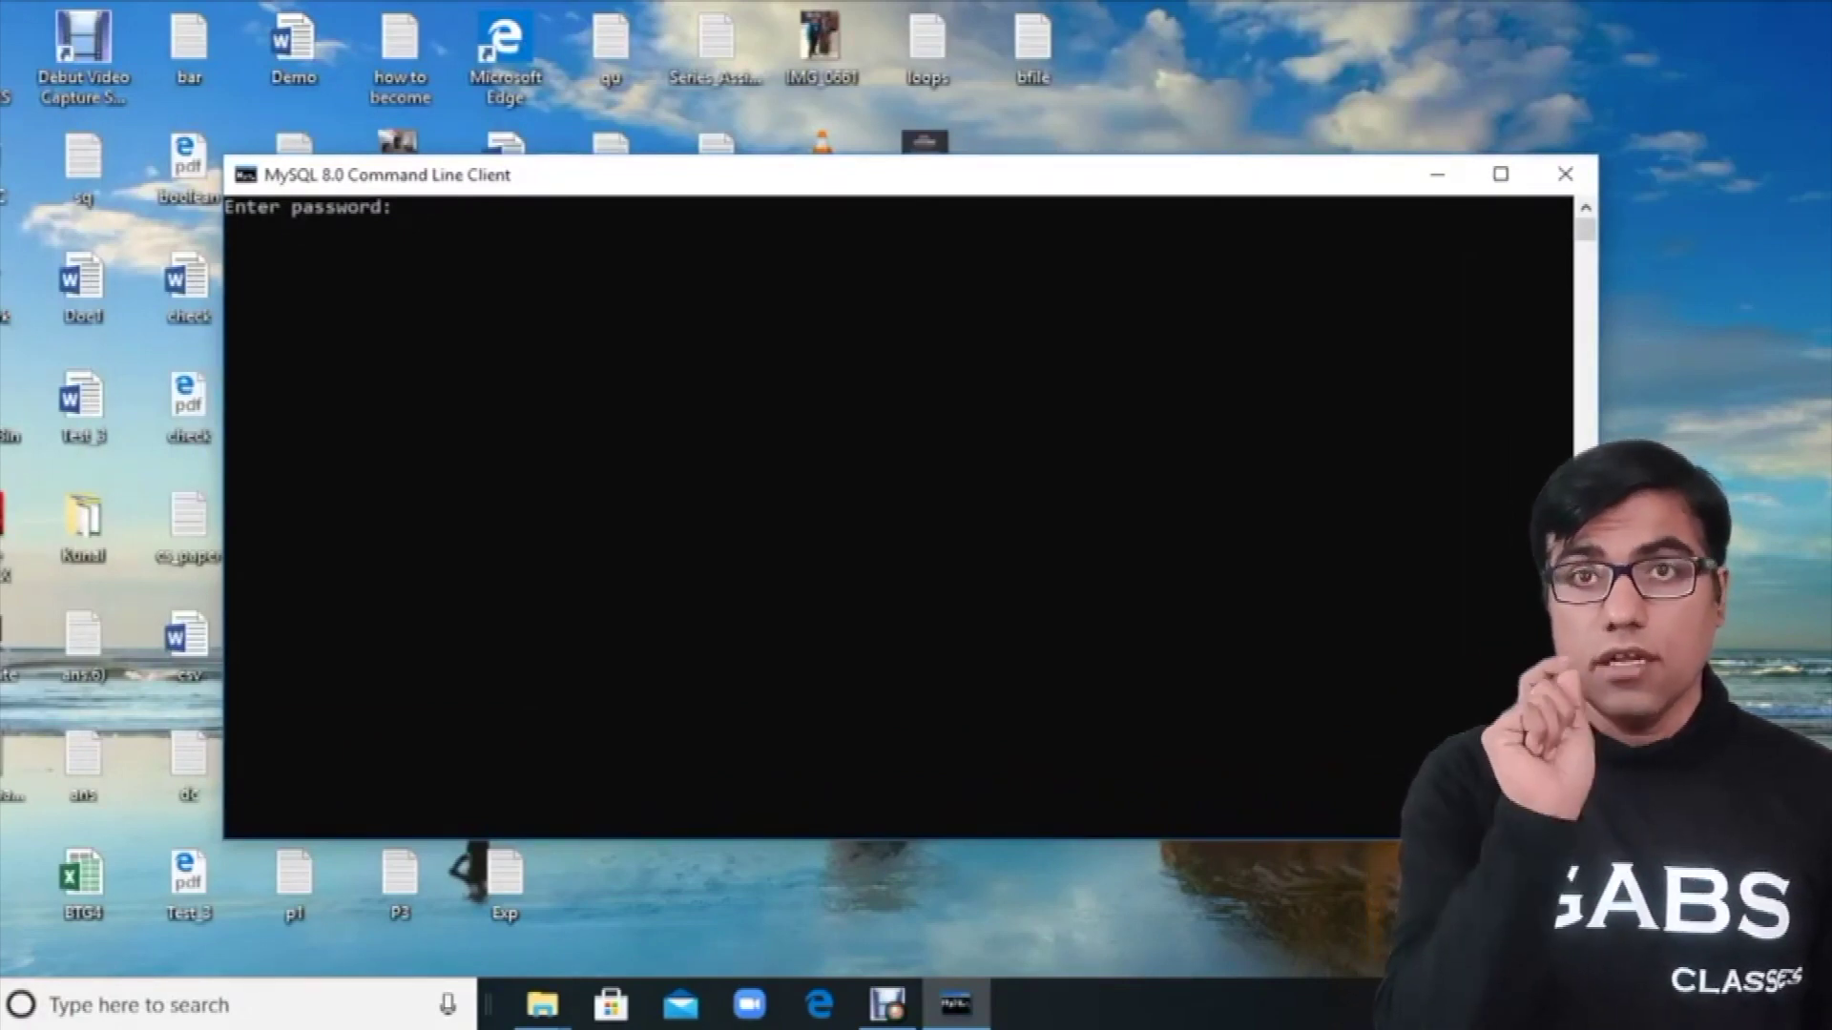
pyautogui.write('***********')
pyautogui.press('Return')
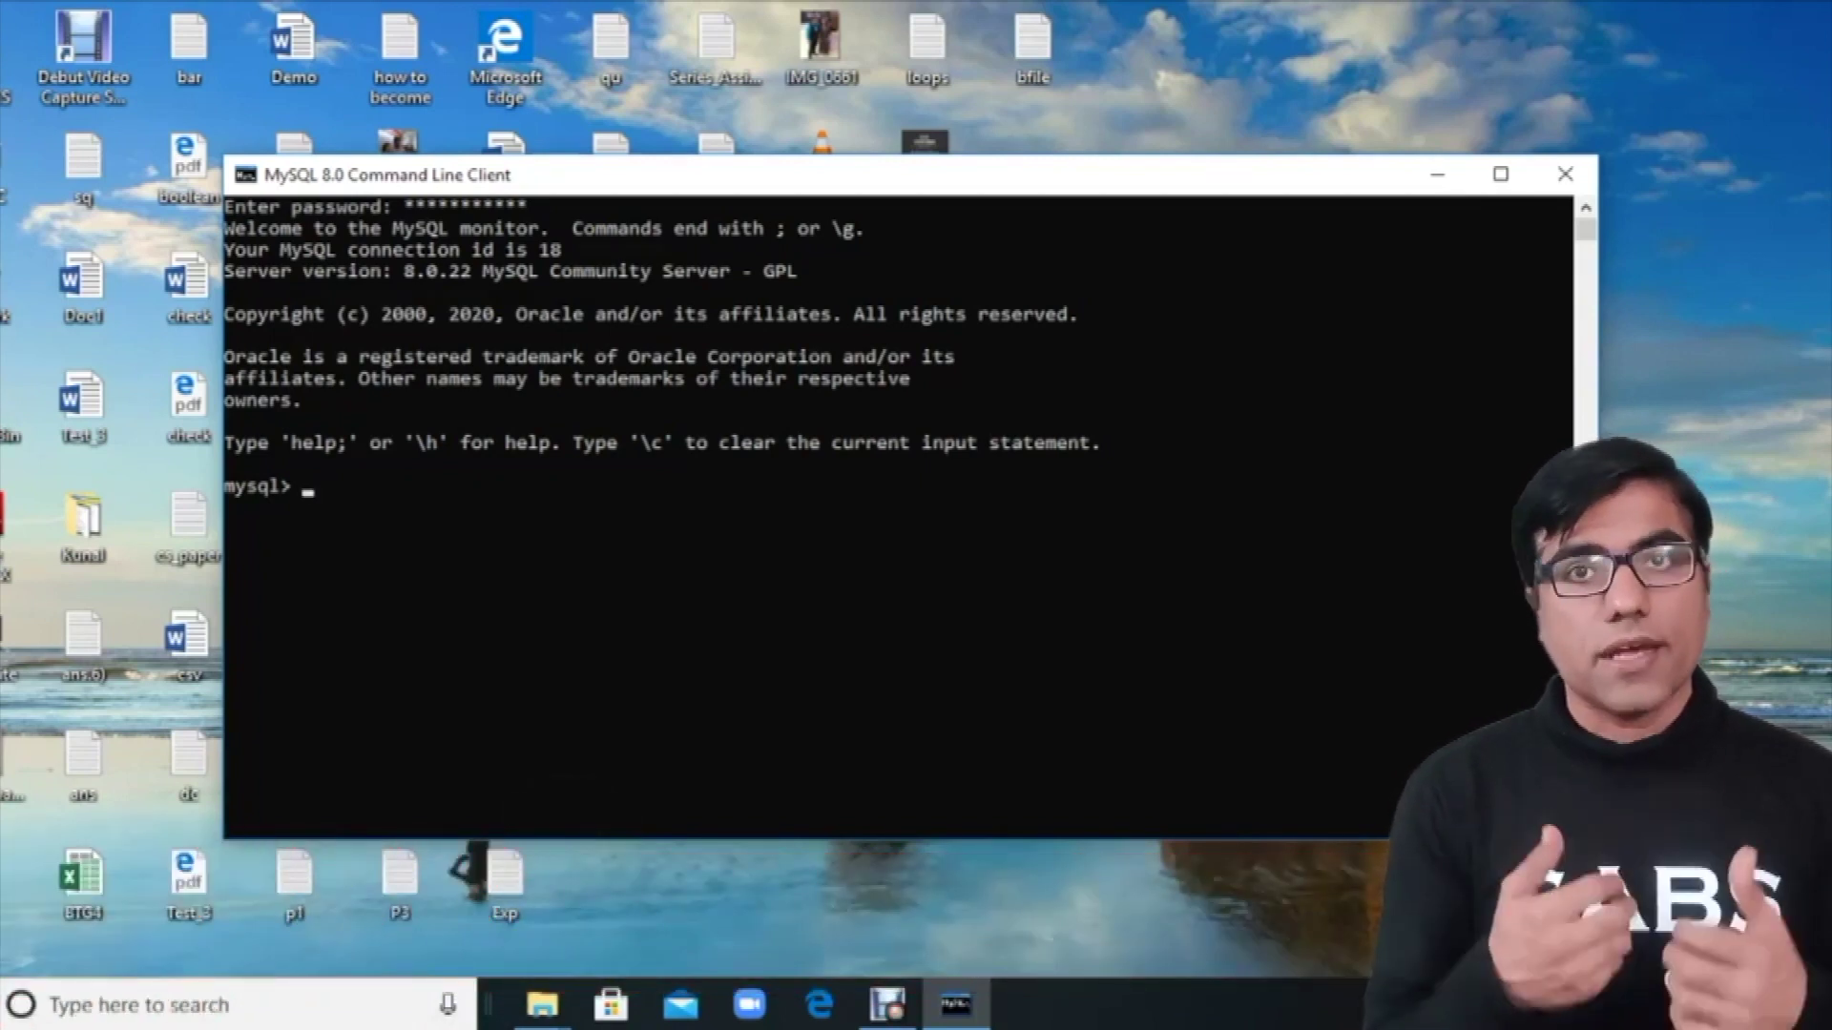
# - Run 'create database GABSCLASSESCOURSES;', getting Query OK, 1 row affected
pyautogui.write('createa')
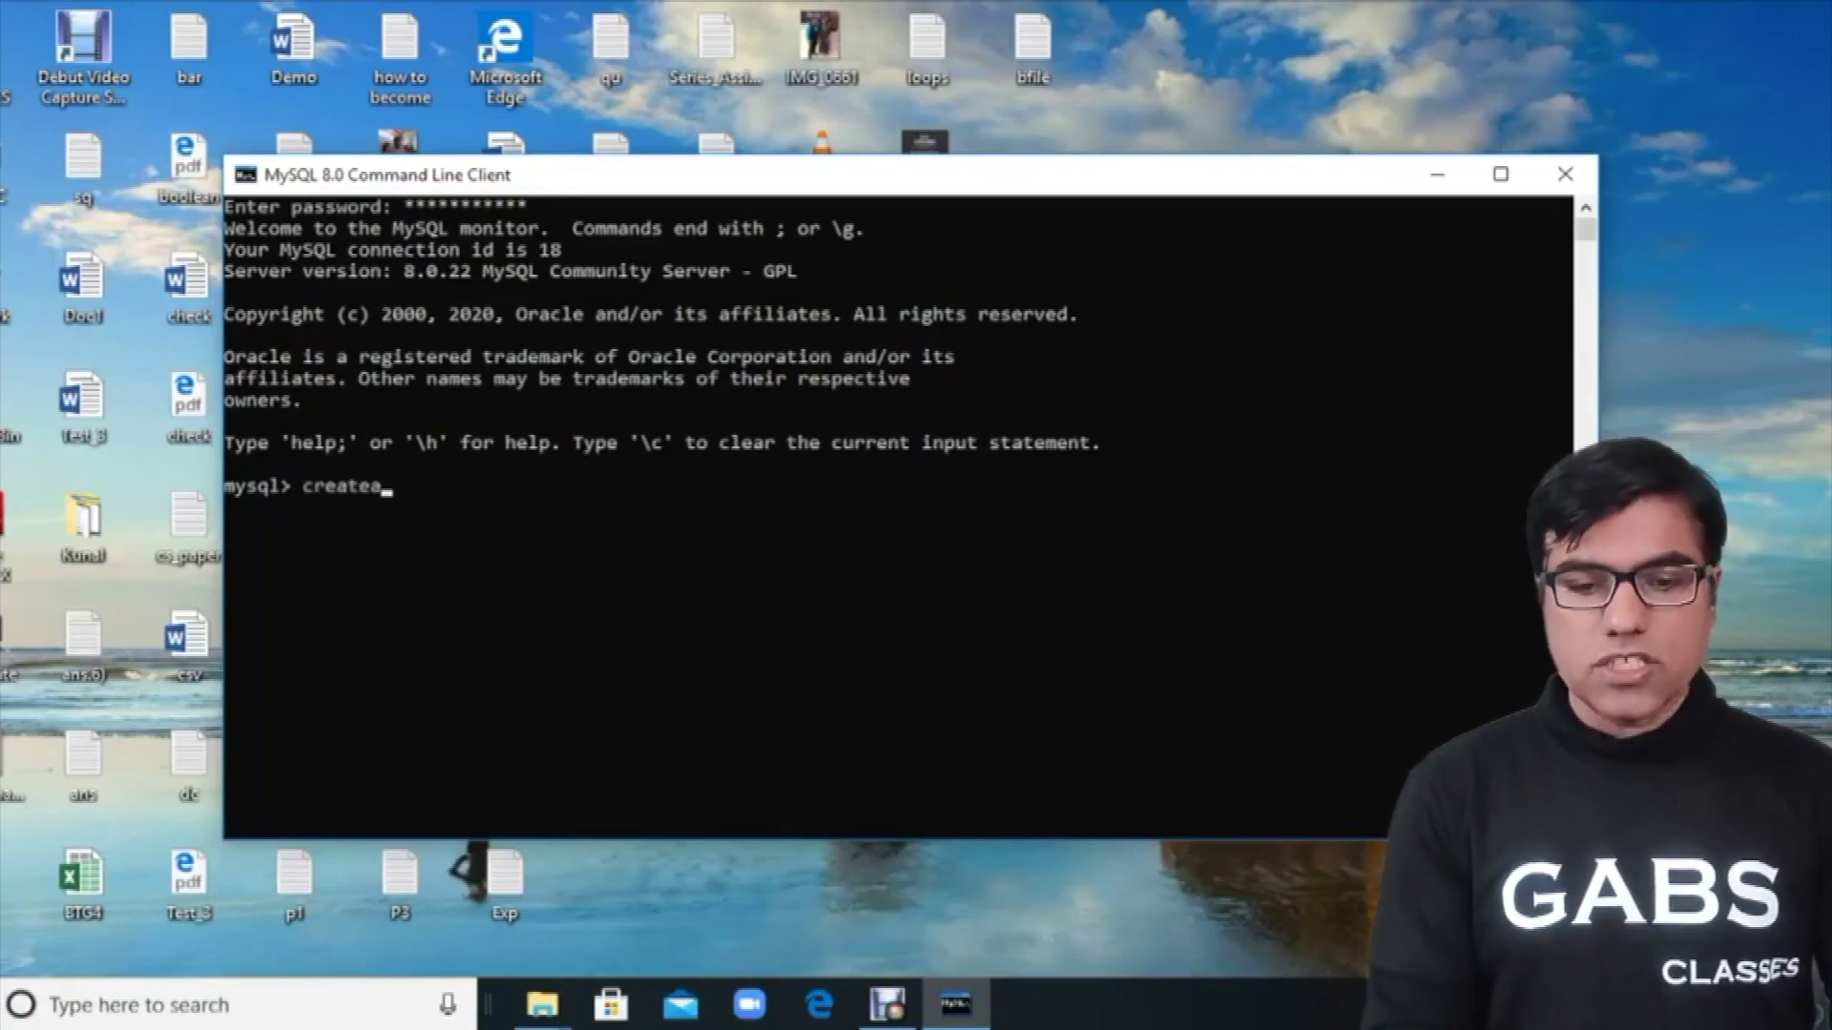
pyautogui.press('BackSpace')
pyautogui.write(' datab')
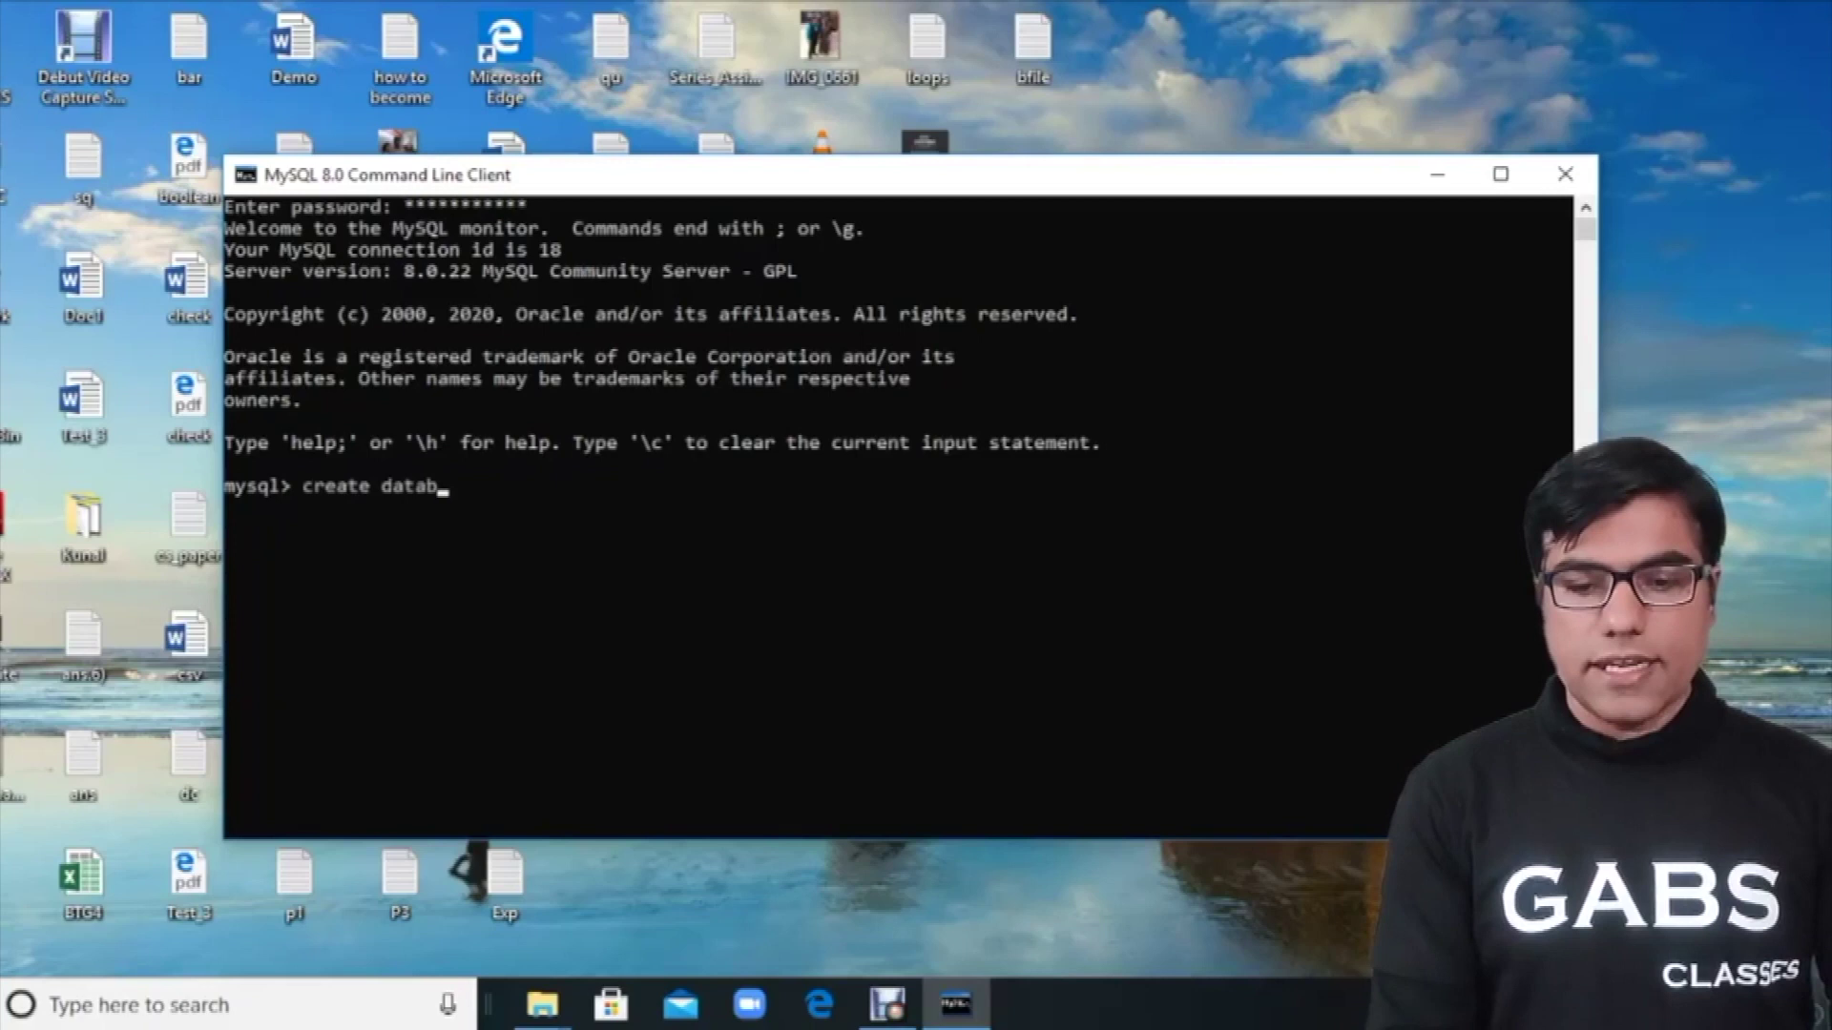
pyautogui.write('ase GA')
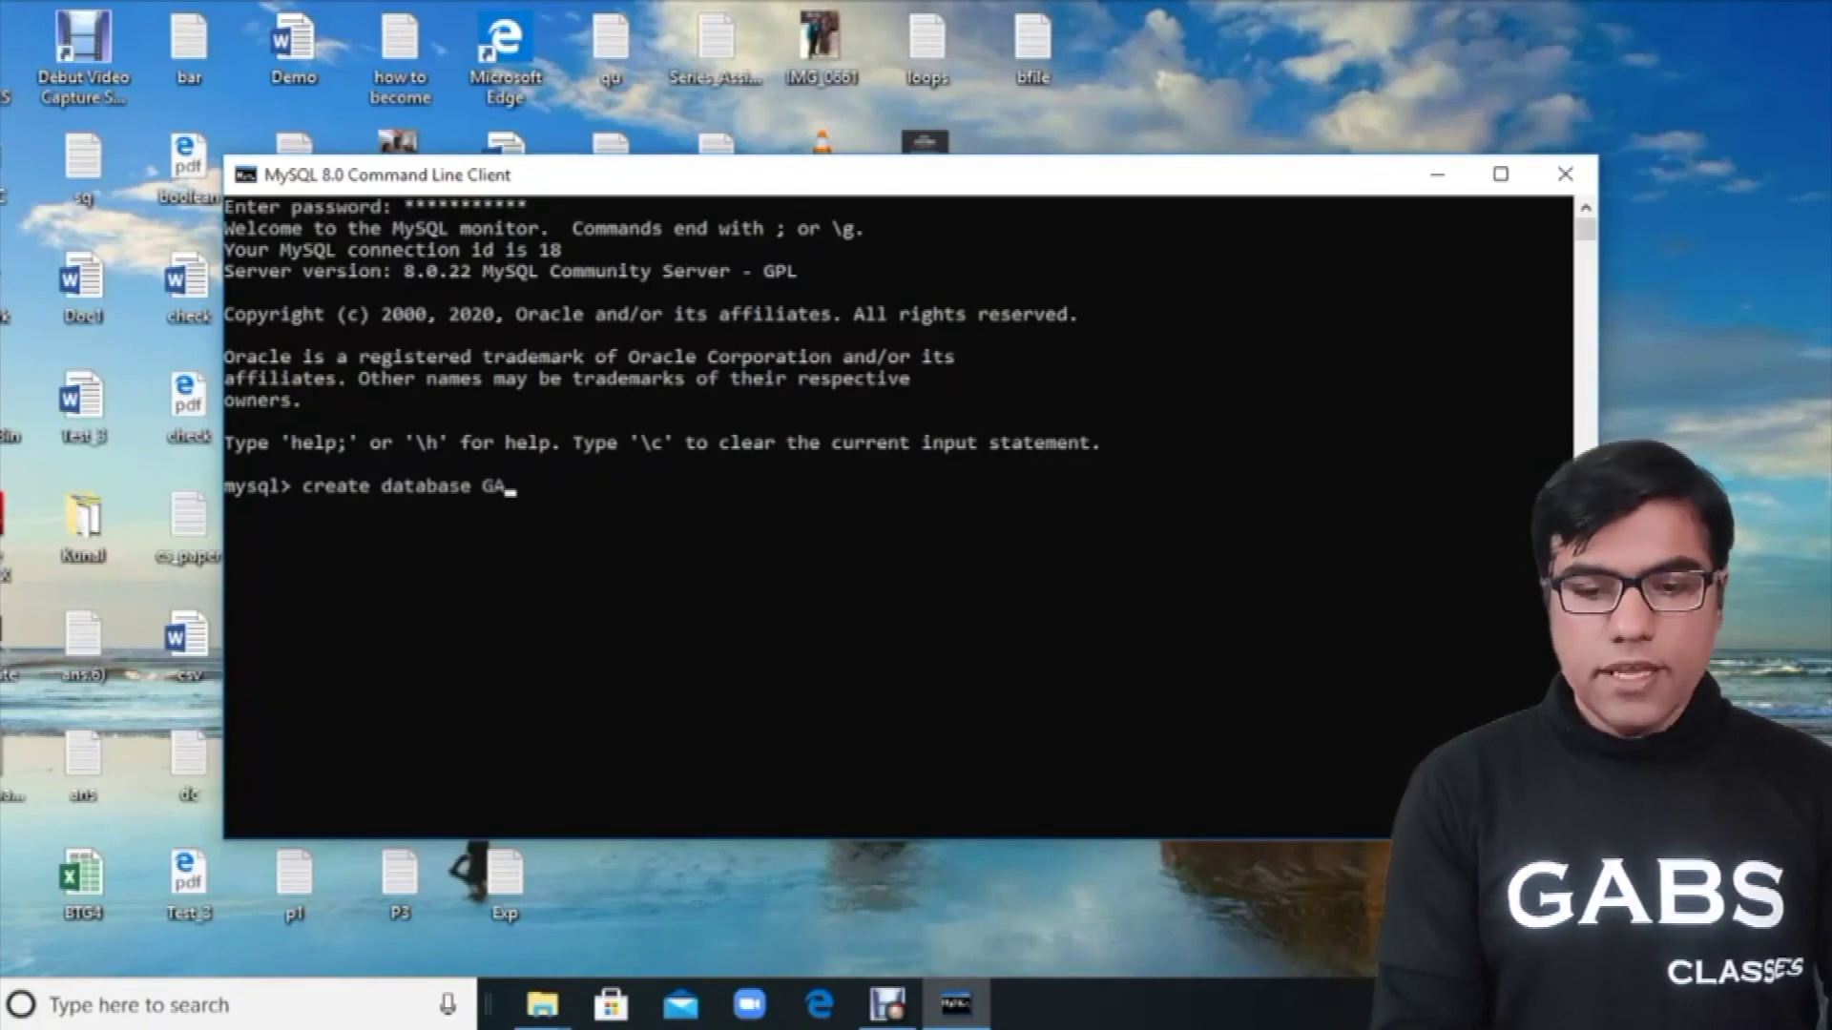
pyautogui.write('BSCLASSESCO')
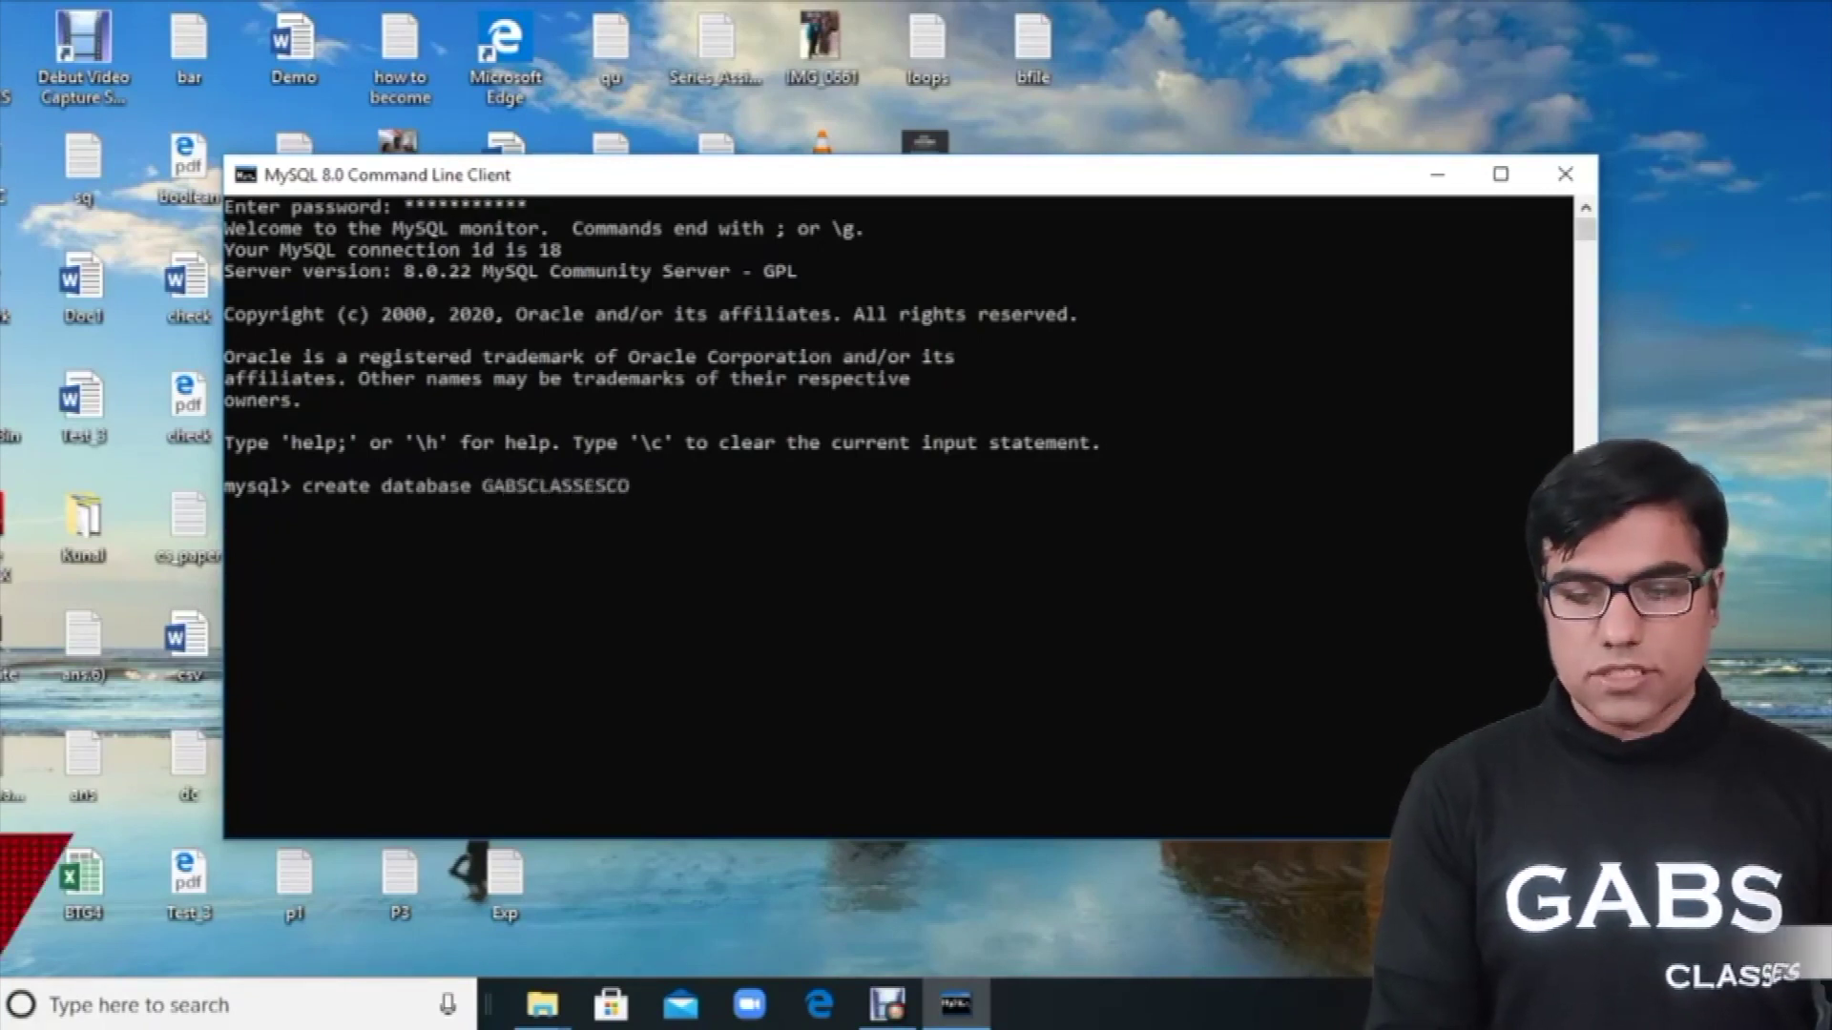
pyautogui.write('URSES;')
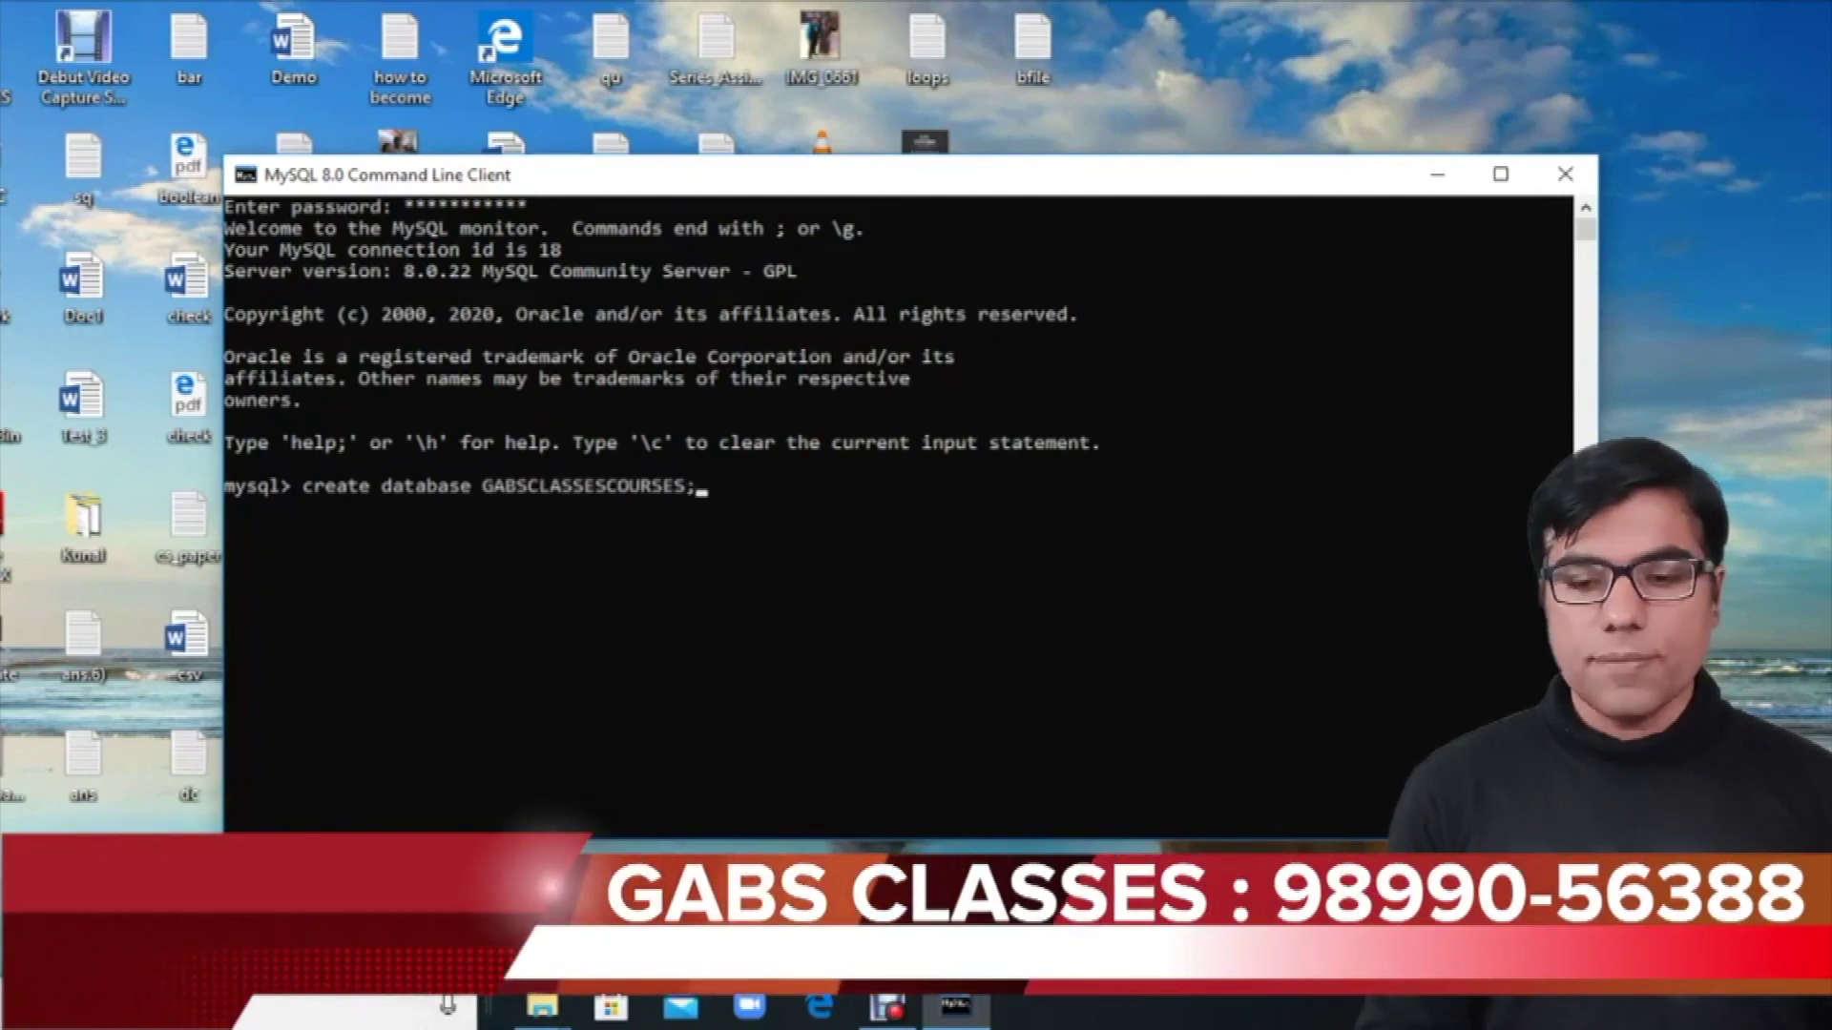
pyautogui.press('Return')
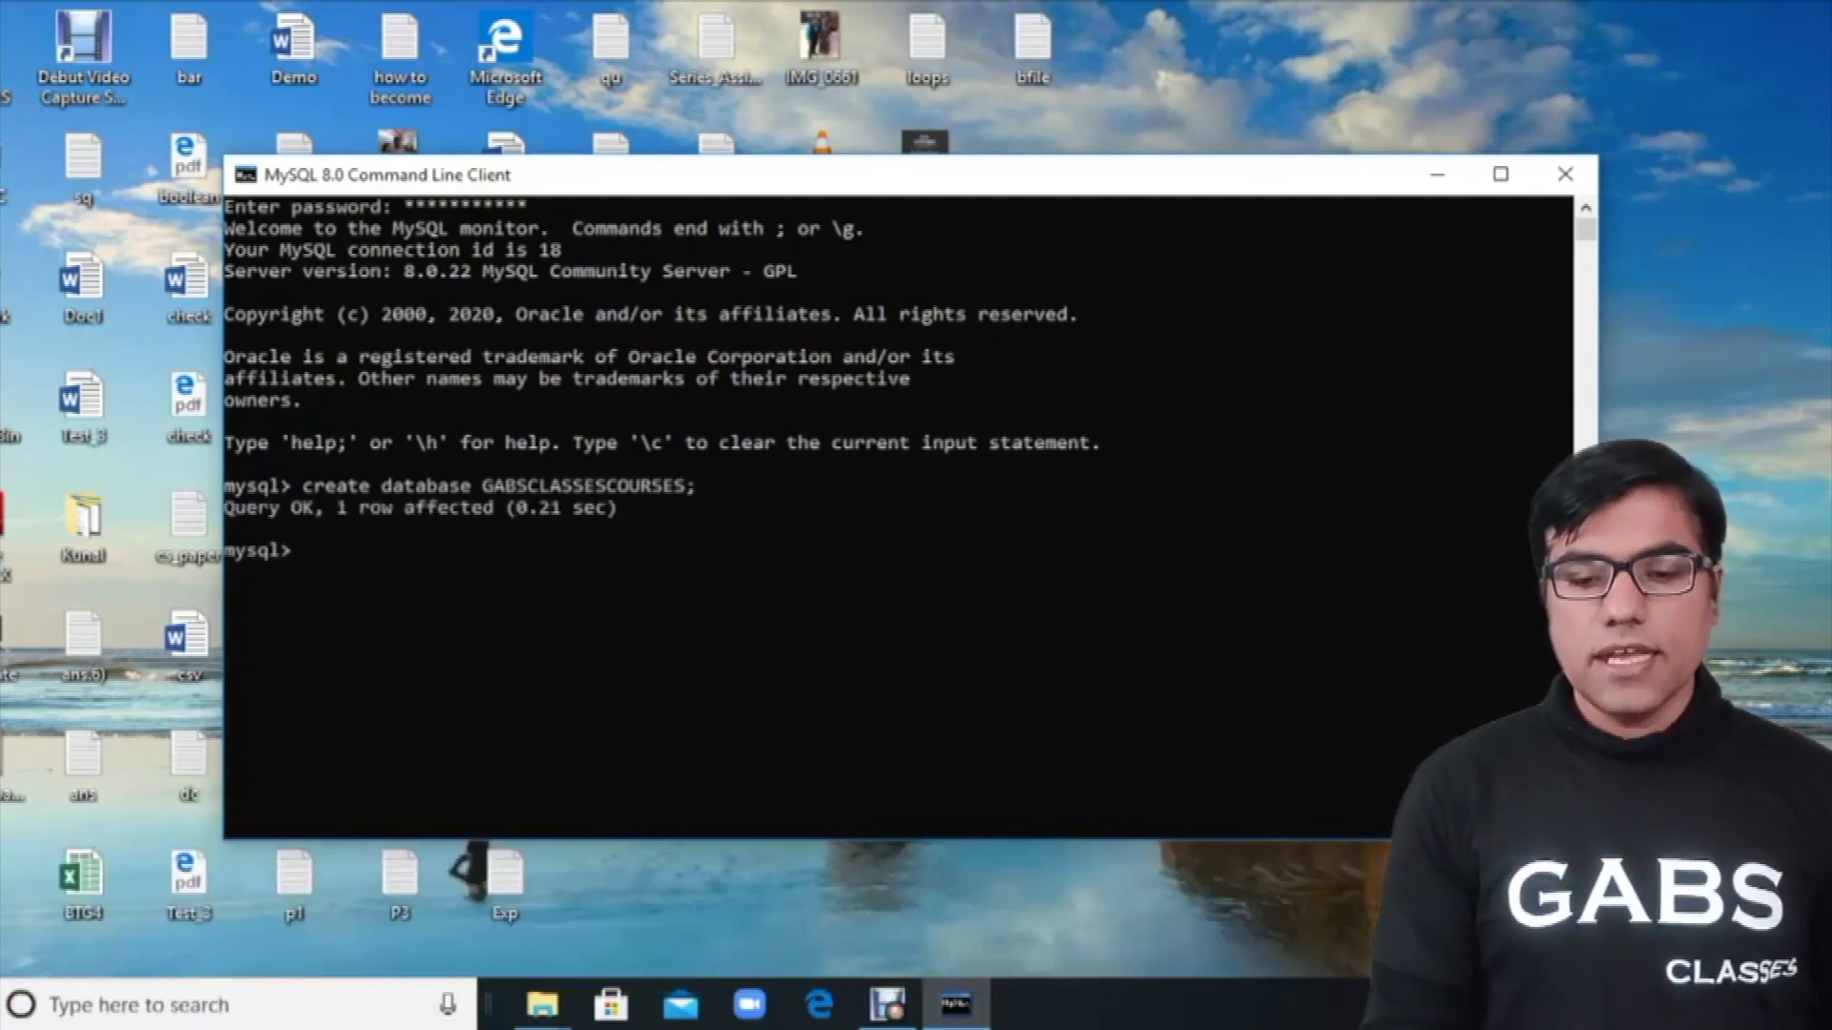